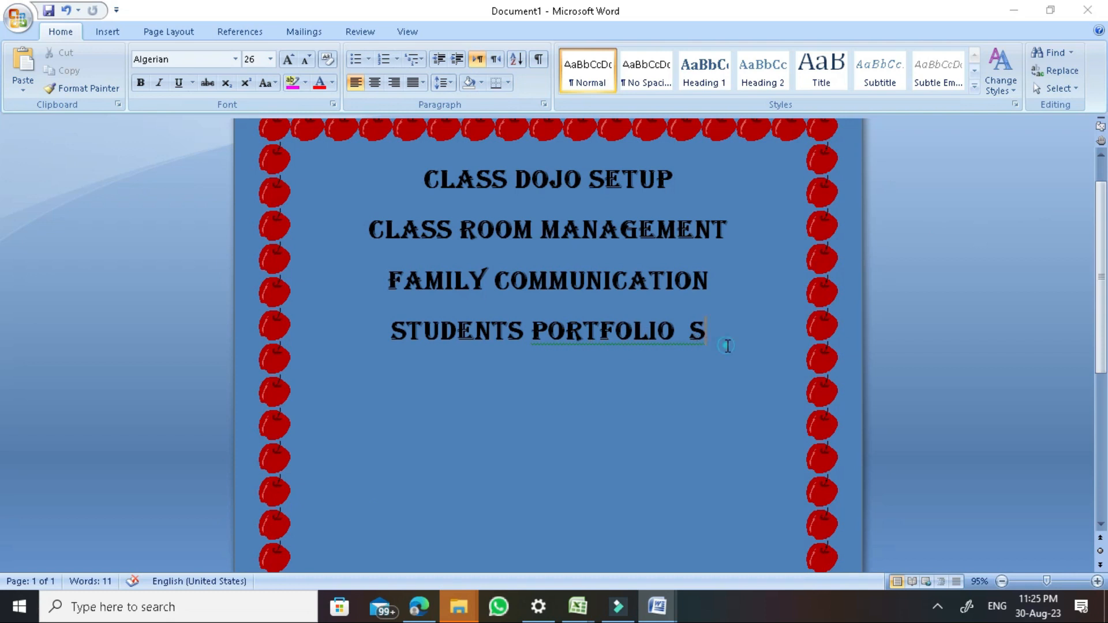
Paste the CLASS DOJO SETUP heading lower on the page, beneath the topic list
{"action": "type", "text": "CLASS DOJO SETUP"}
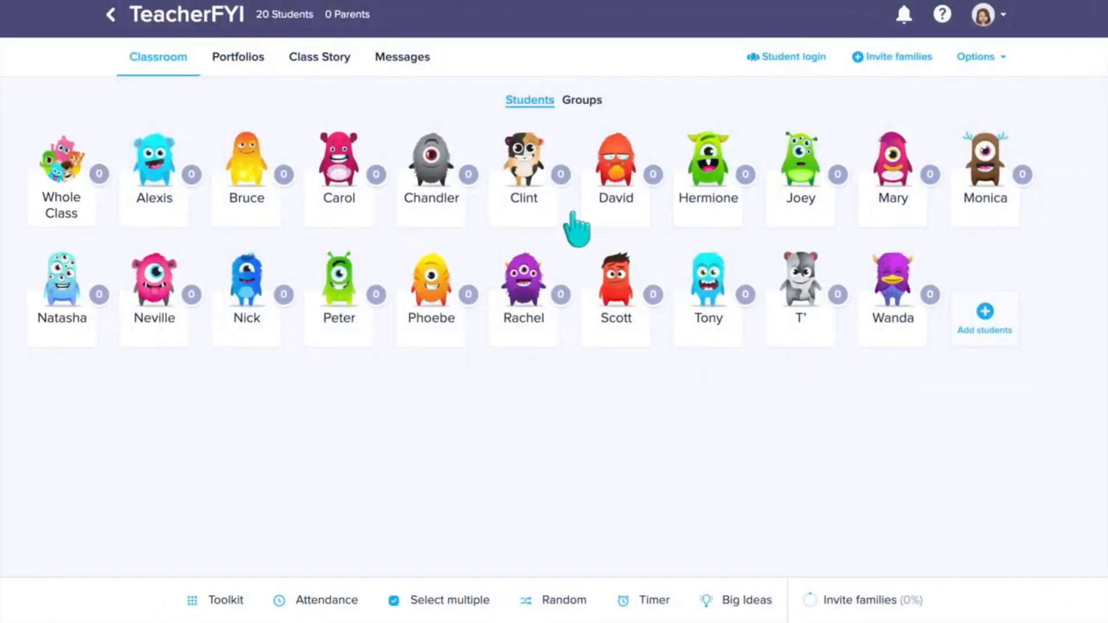
Give Alexis +2 for Teamwork and the whole class +1 for Working hard, then reach the launchpad
{"action": "left_click", "coordinate": [163, 179]}
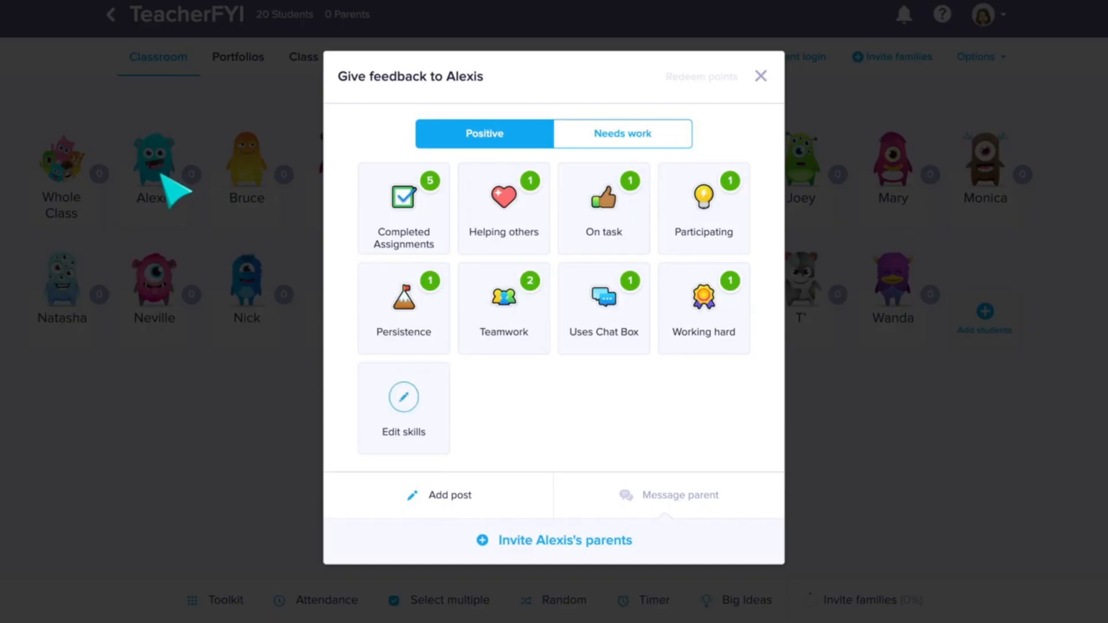
{"action": "left_click", "coordinate": [521, 306]}
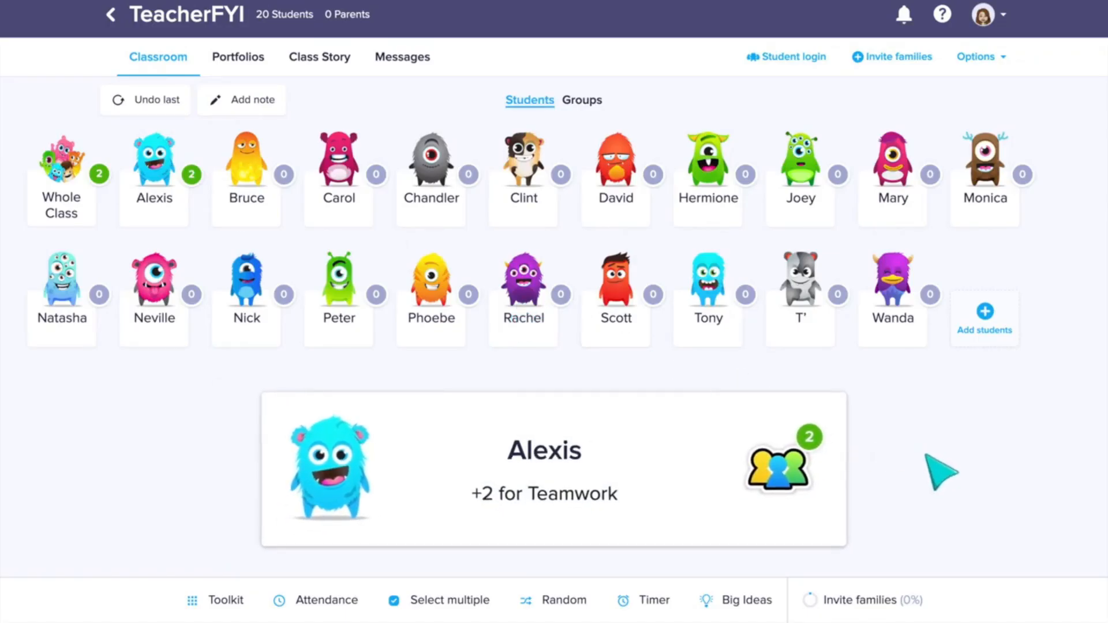
{"action": "left_click", "coordinate": [72, 193]}
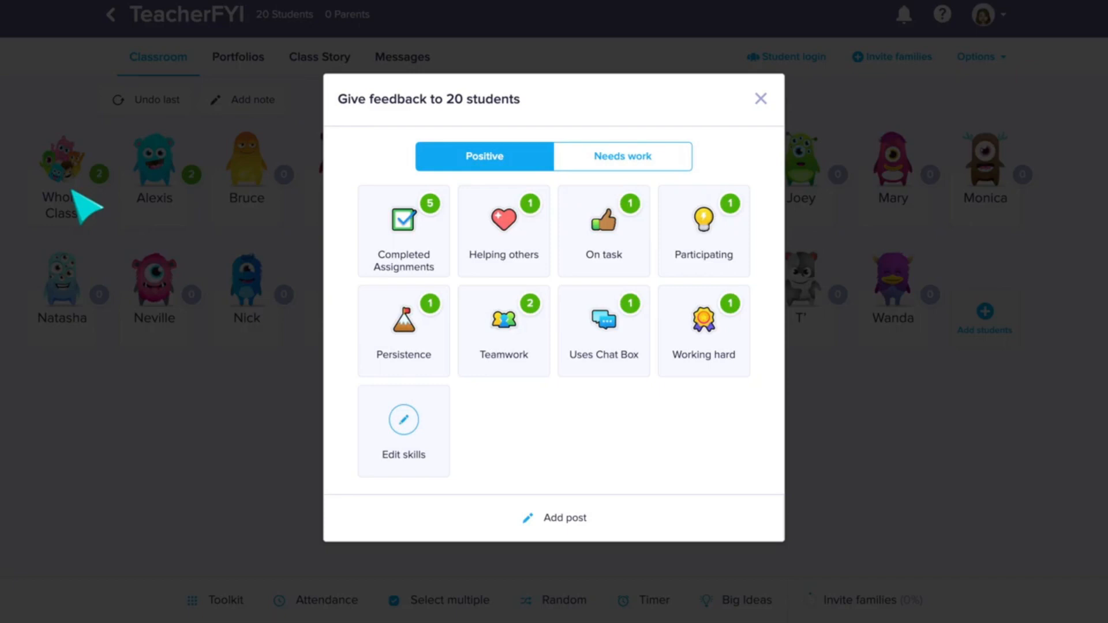
{"action": "left_click", "coordinate": [713, 342]}
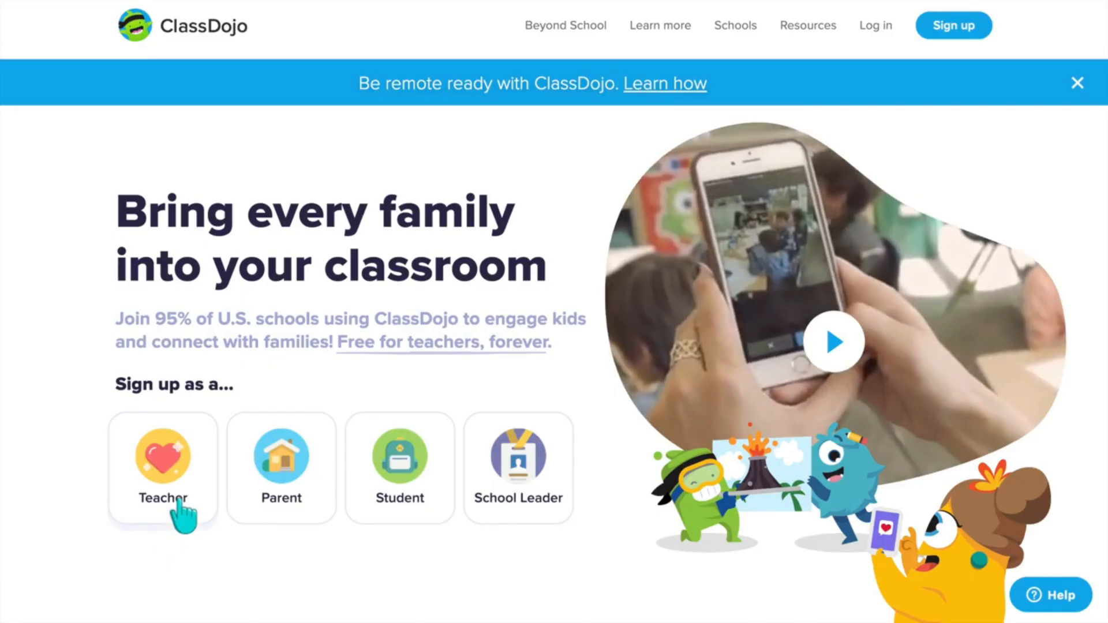
{"action": "left_click", "coordinate": [180, 500]}
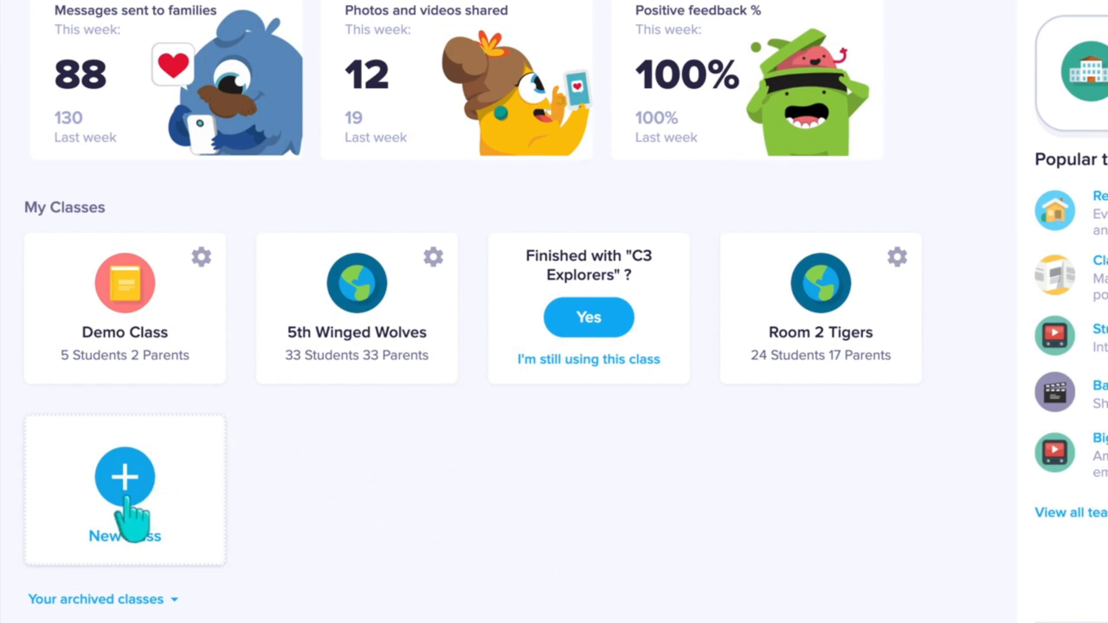
{"action": "left_click", "coordinate": [141, 515]}
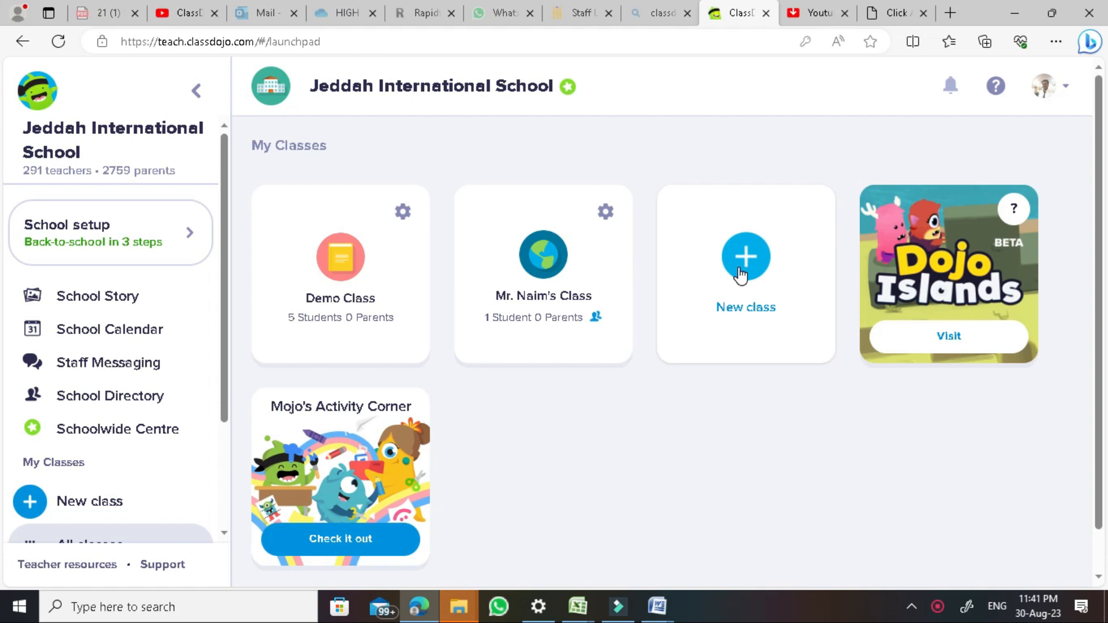
Create a new Year 11 class, entering the teacher's name as the class name
{"action": "left_click", "coordinate": [743, 271]}
{"action": "left_click", "coordinate": [601, 326]}
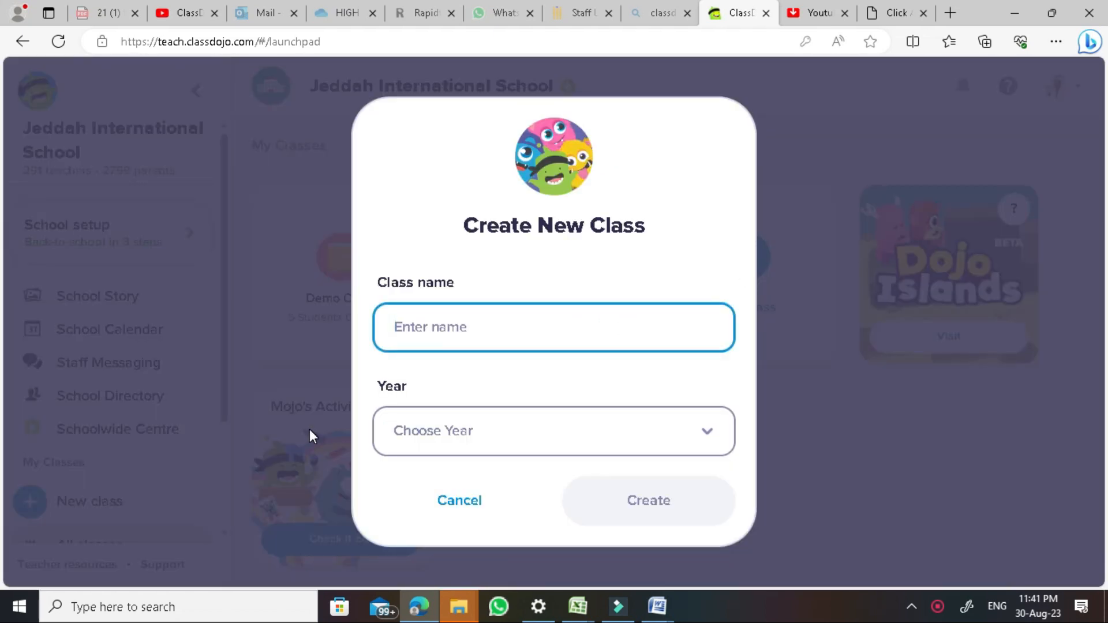
{"action": "type", "text": "Mr Syed"}
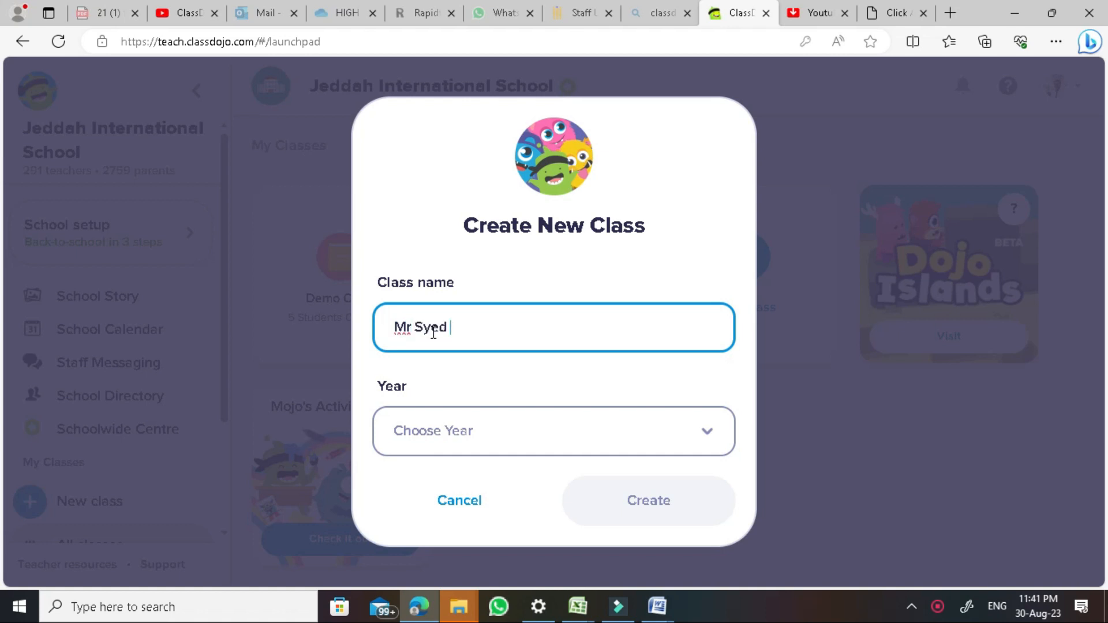
{"action": "left_click", "coordinate": [460, 439]}
{"action": "left_click", "coordinate": [460, 387]}
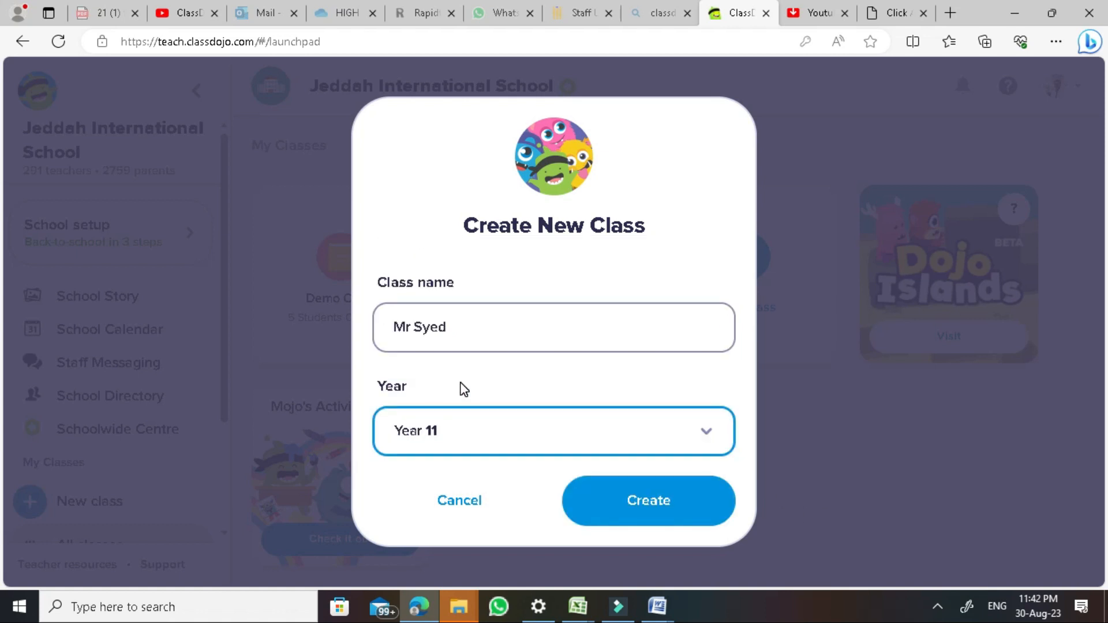
{"action": "left_click", "coordinate": [475, 437]}
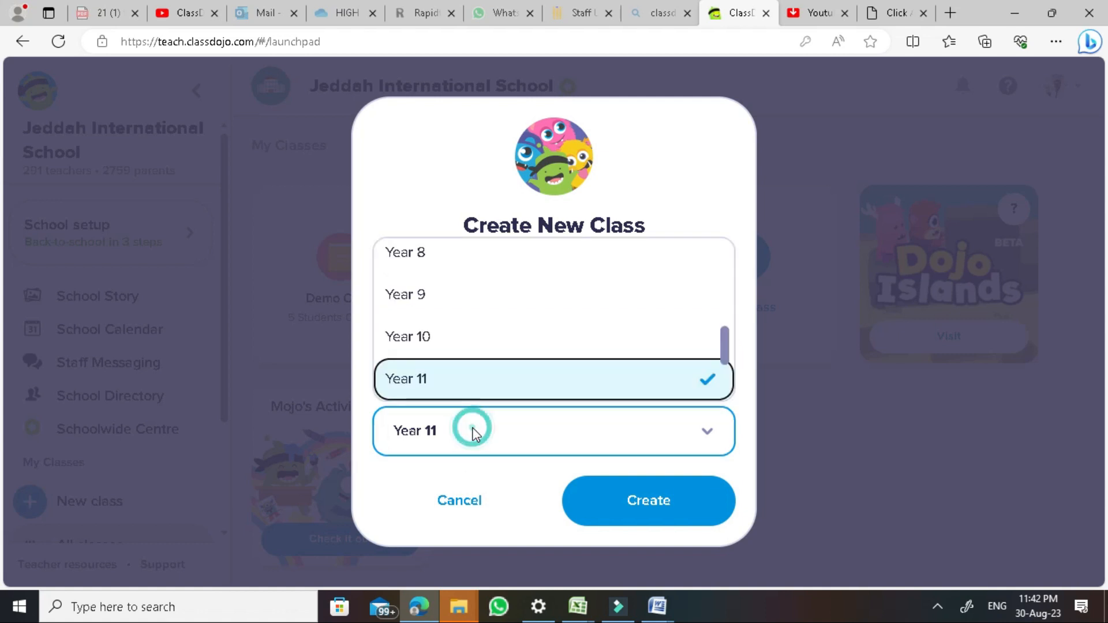
{"action": "left_click", "coordinate": [473, 434]}
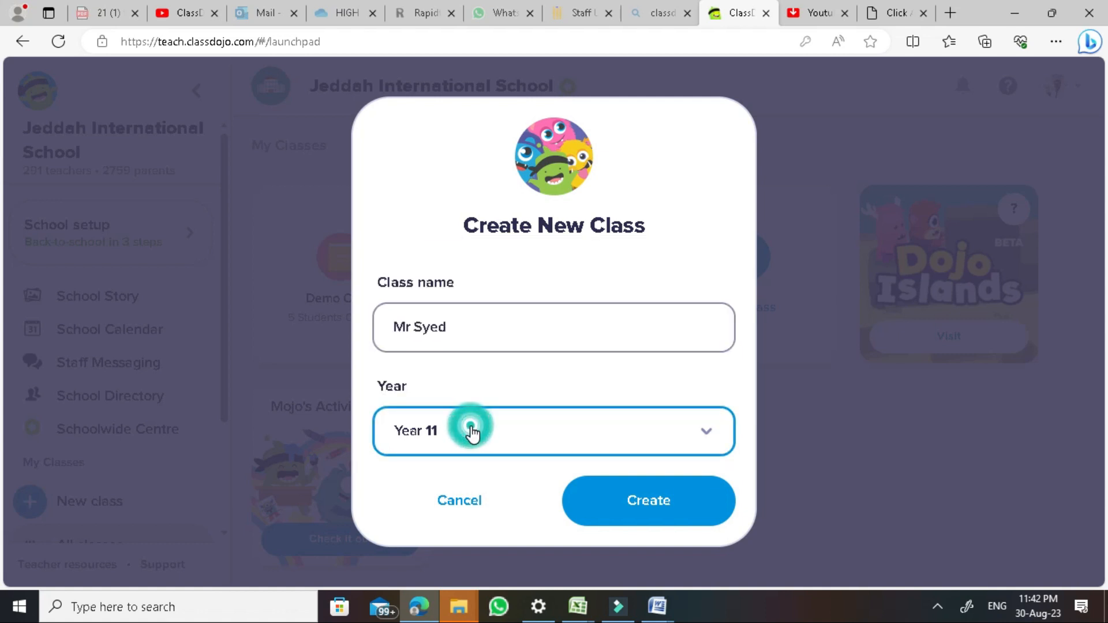
{"action": "left_click", "coordinate": [656, 502]}
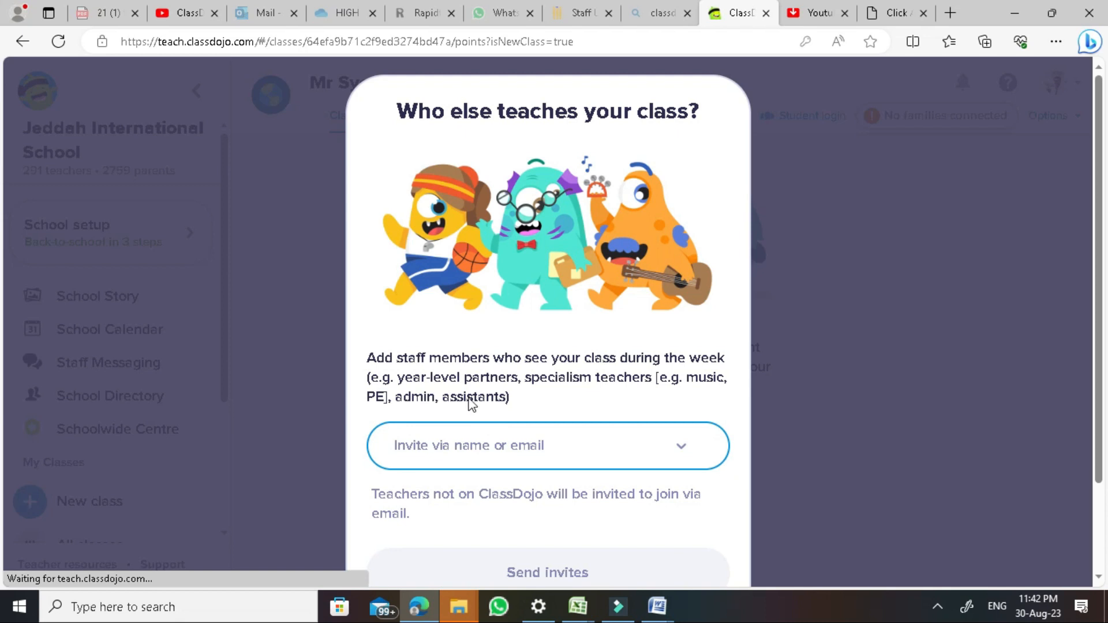
Browse the school staff list, clear the co-teacher search, and continue without co-teachers
{"action": "left_click", "coordinate": [459, 448]}
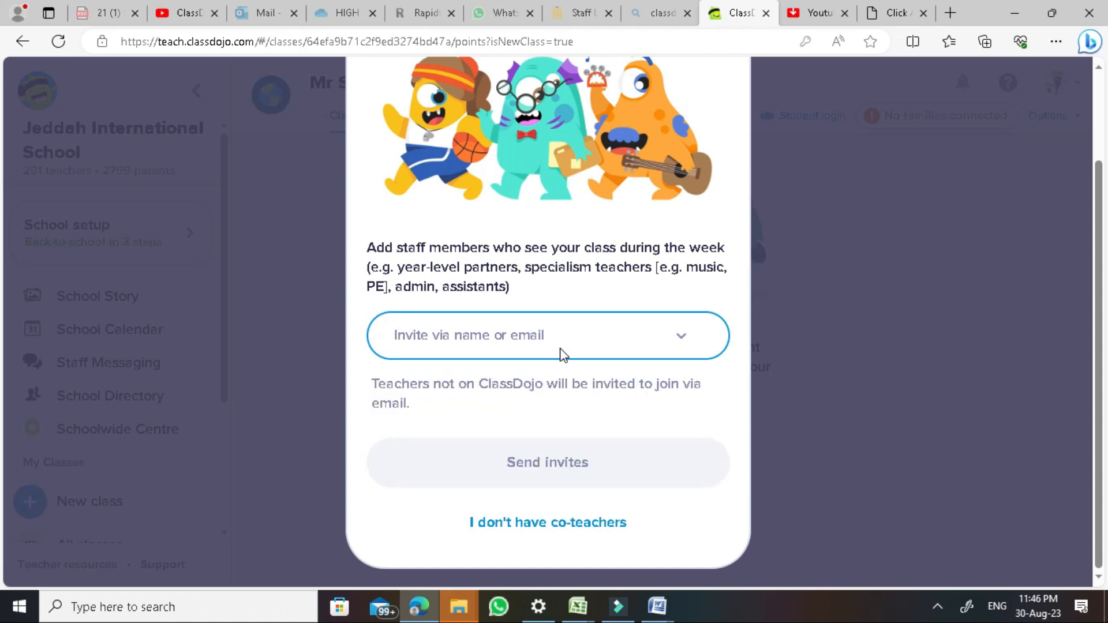
{"action": "left_click", "coordinate": [562, 354]}
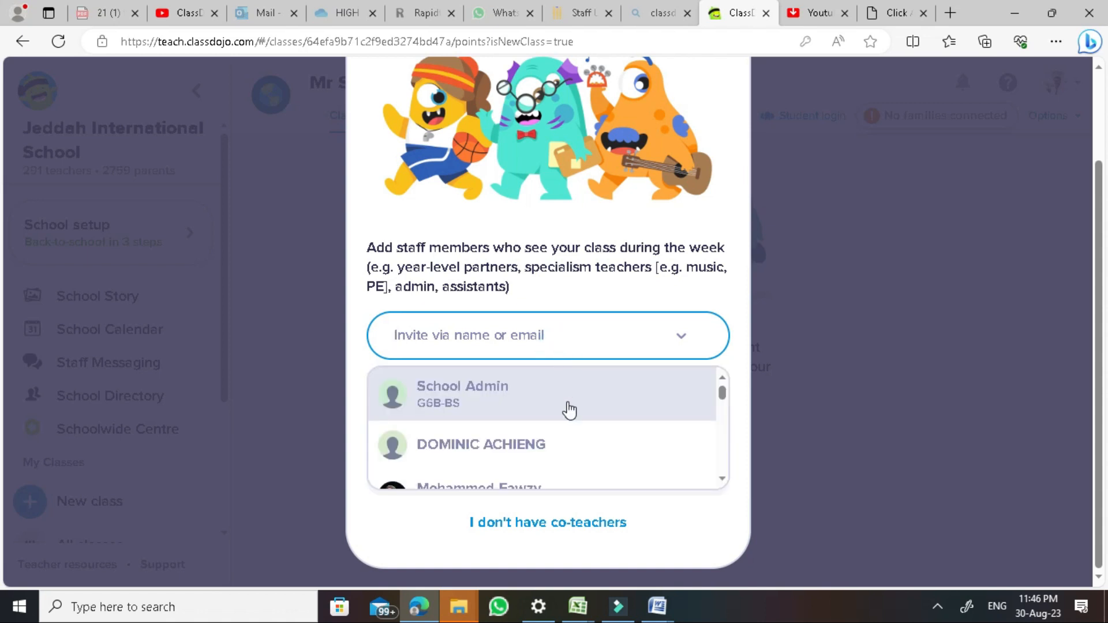
{"action": "scroll", "coordinate": [566, 410], "scroll_direction": "down", "scroll_amount": 2}
{"action": "scroll", "coordinate": [570, 421], "scroll_direction": "down", "scroll_amount": 1}
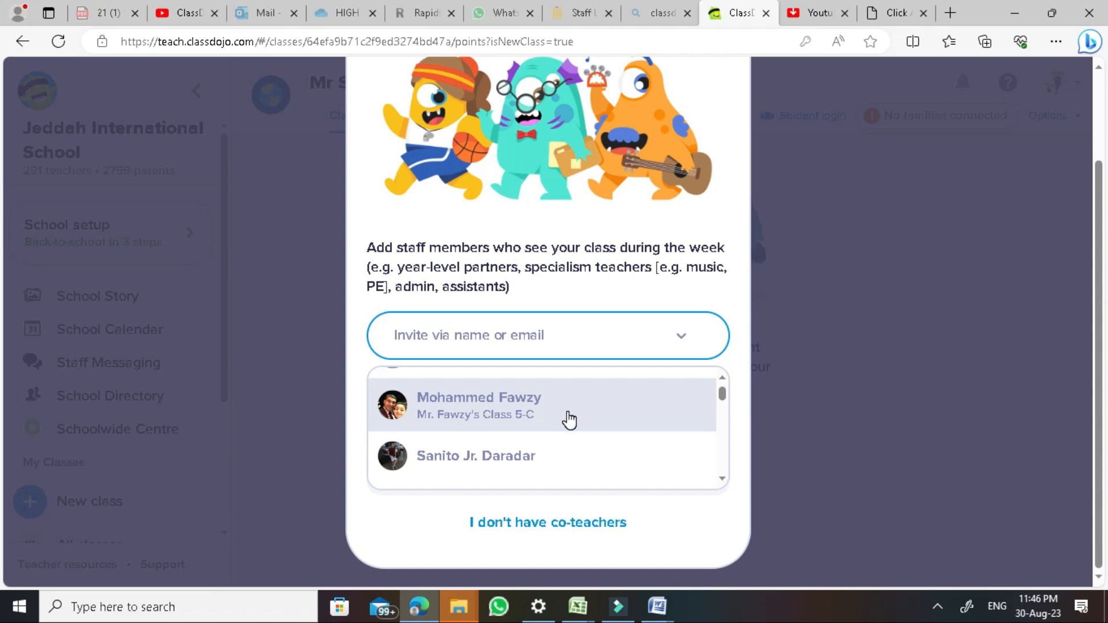
{"action": "scroll", "coordinate": [570, 421], "scroll_direction": "down", "scroll_amount": 3}
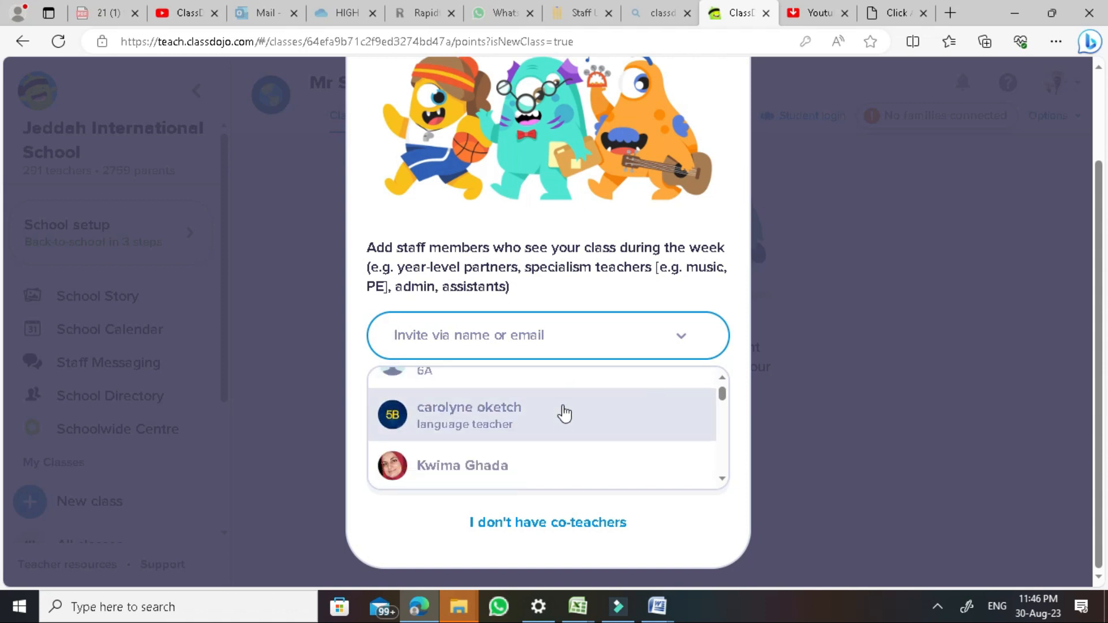
{"action": "scroll", "coordinate": [564, 413], "scroll_direction": "up", "scroll_amount": 3}
{"action": "left_click", "coordinate": [494, 344]}
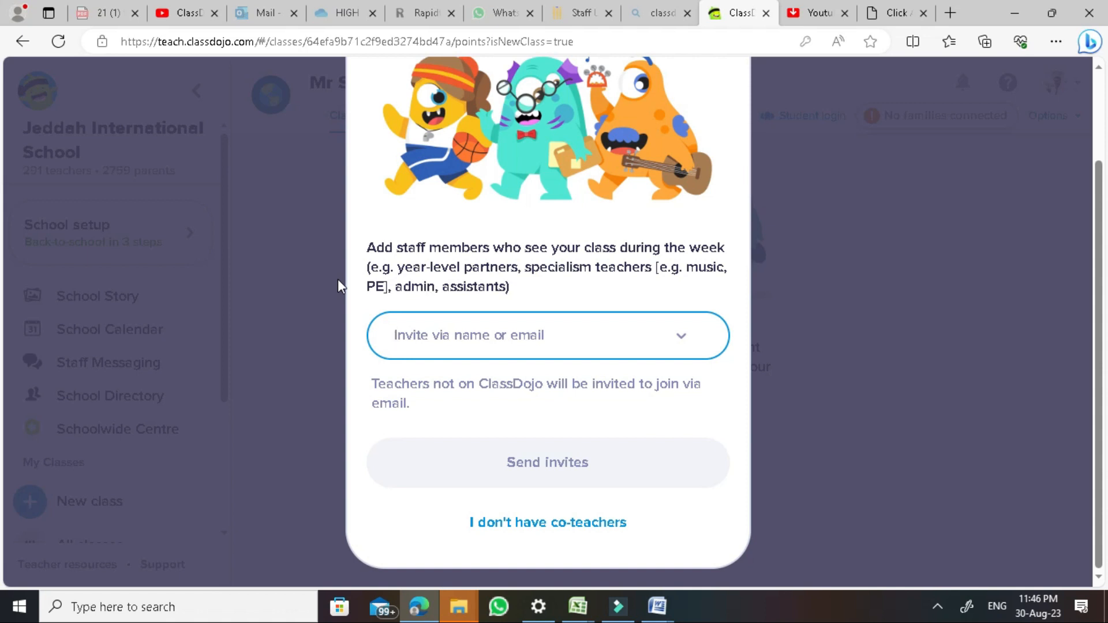
{"action": "type", "text": "sed"}
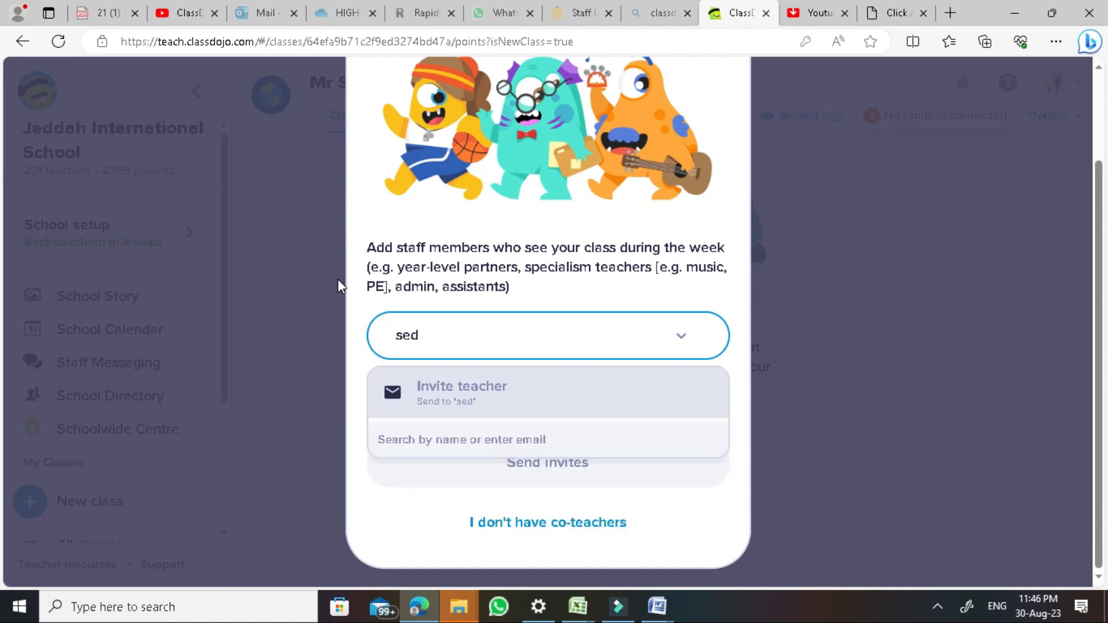
{"action": "key", "text": "BackSpace"}
{"action": "key", "text": "BackSpace"}
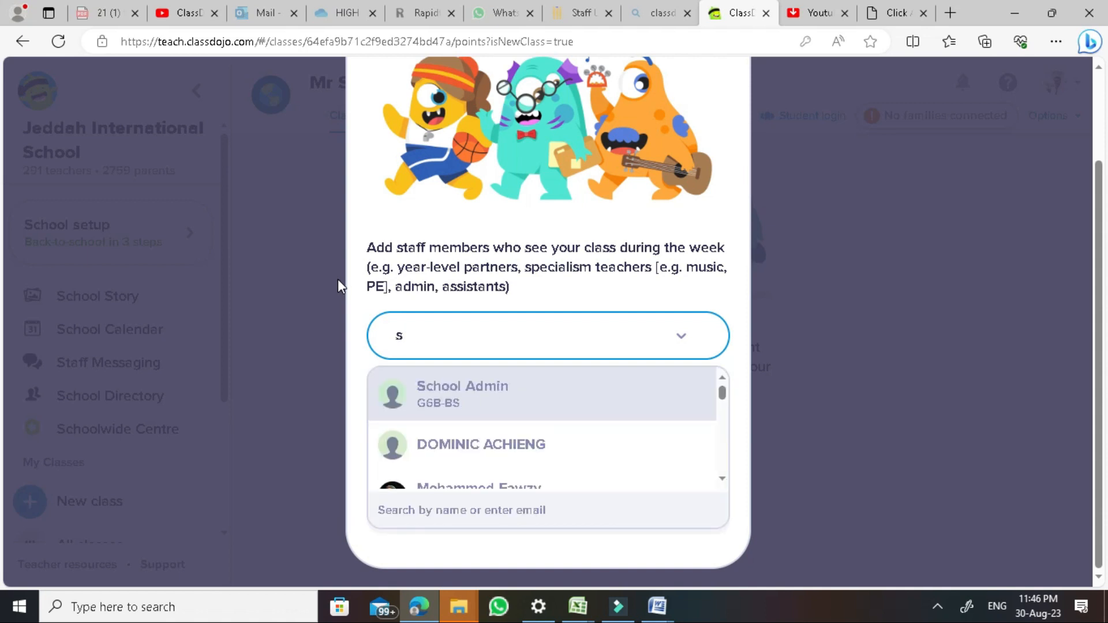
{"action": "key", "text": "BackSpace"}
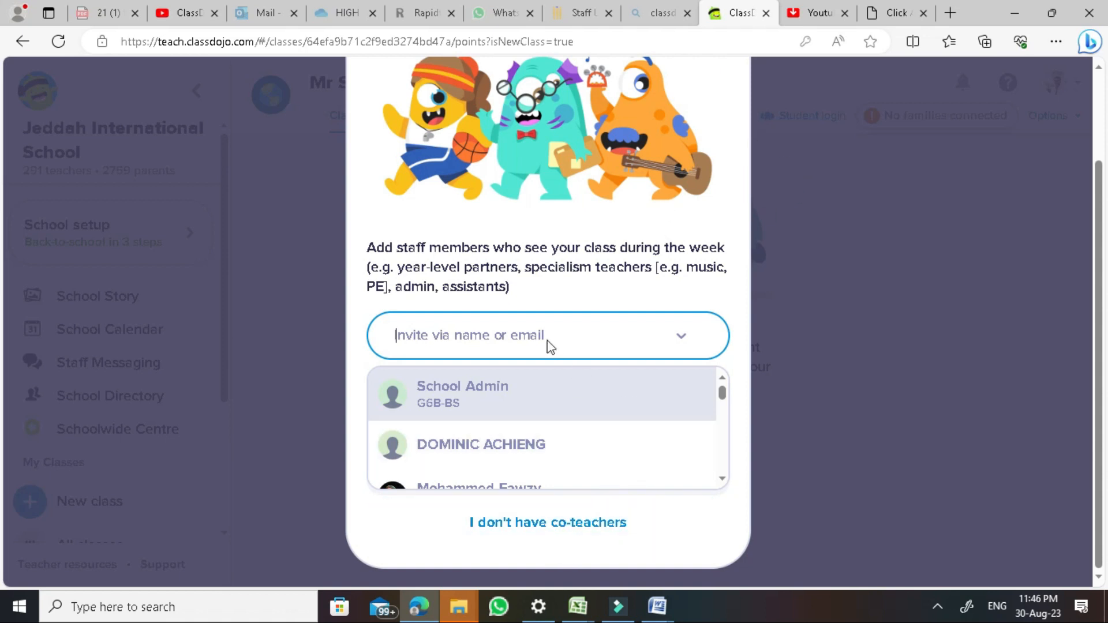
{"action": "scroll", "coordinate": [620, 457], "scroll_direction": "down", "scroll_amount": 1}
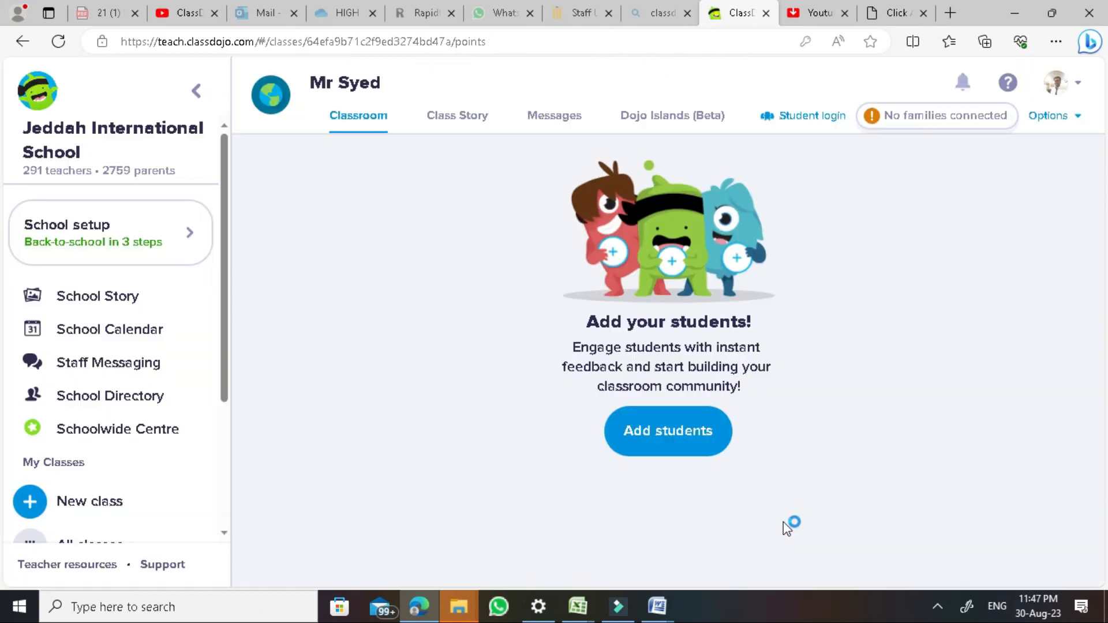
Open Add students, look at the paste-a-student-list option, then return to adding by name
{"action": "left_click", "coordinate": [647, 430]}
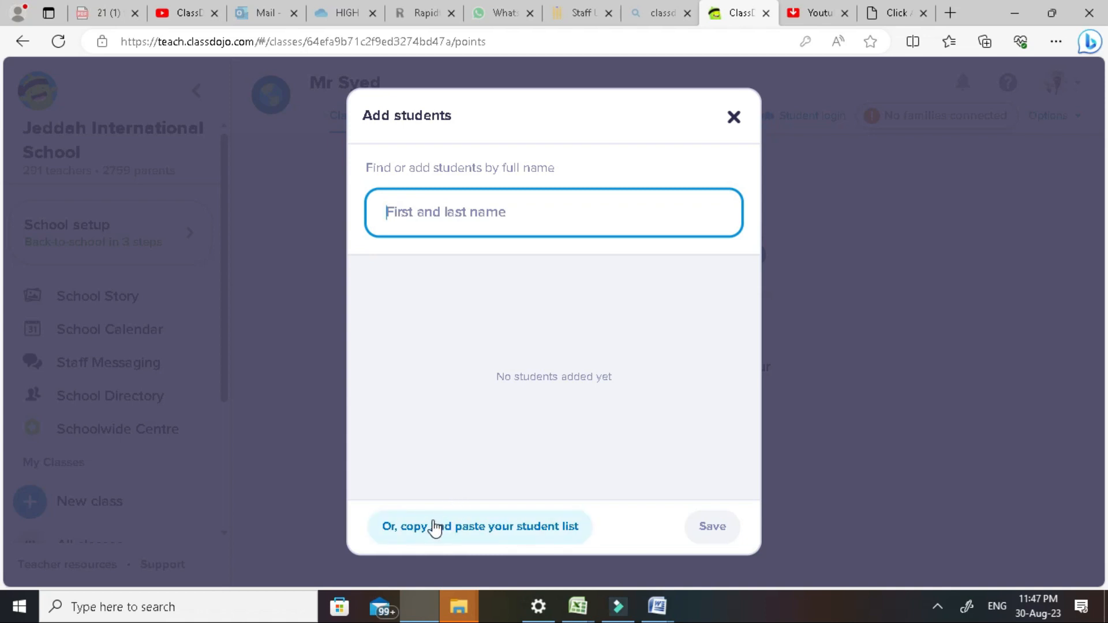
{"action": "left_click", "coordinate": [469, 528]}
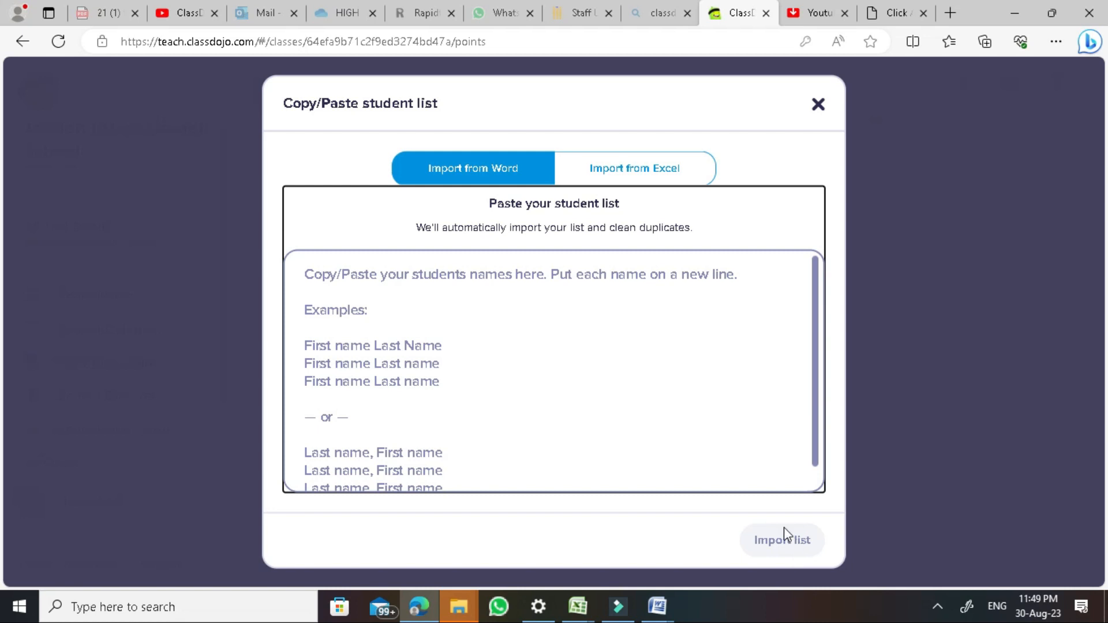
{"action": "left_click", "coordinate": [820, 106]}
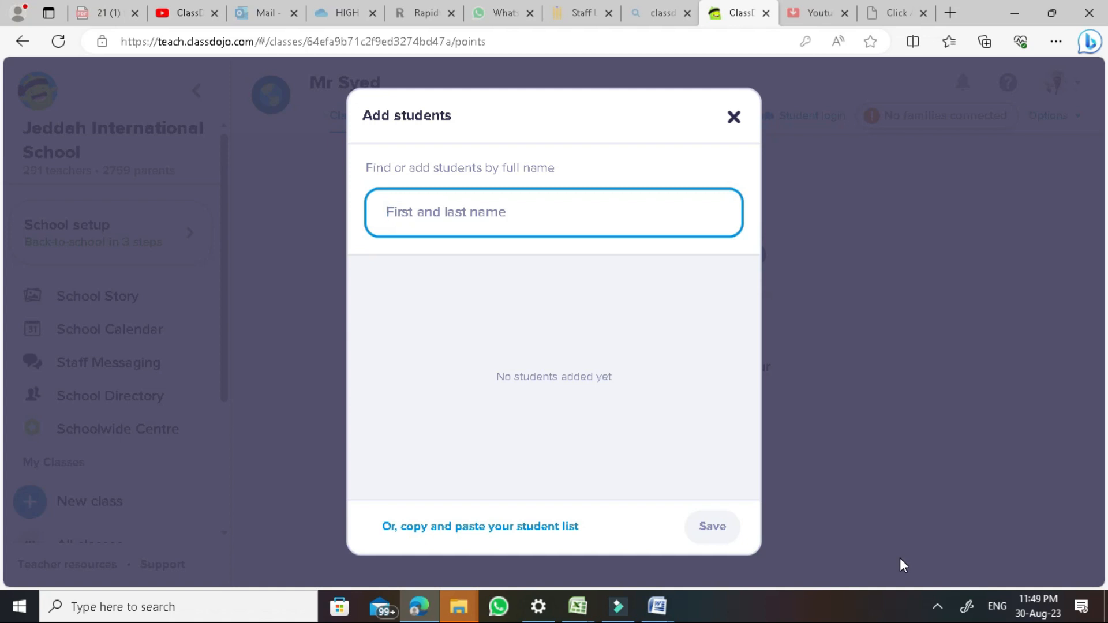
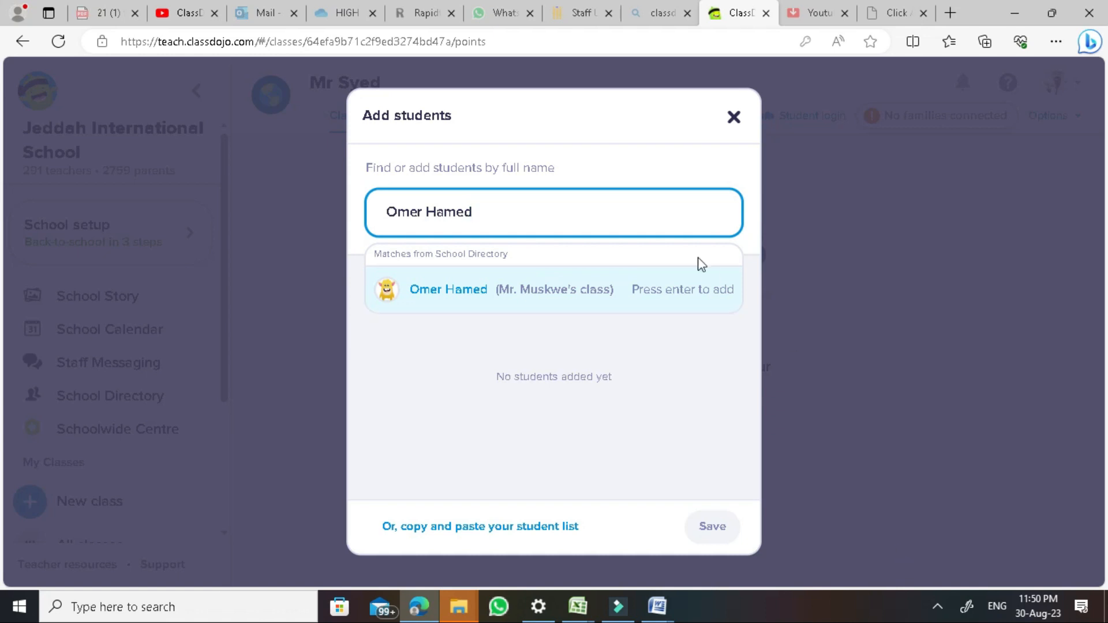
Add the matching directory students by name and save the class student list
{"action": "left_click", "coordinate": [557, 287]}
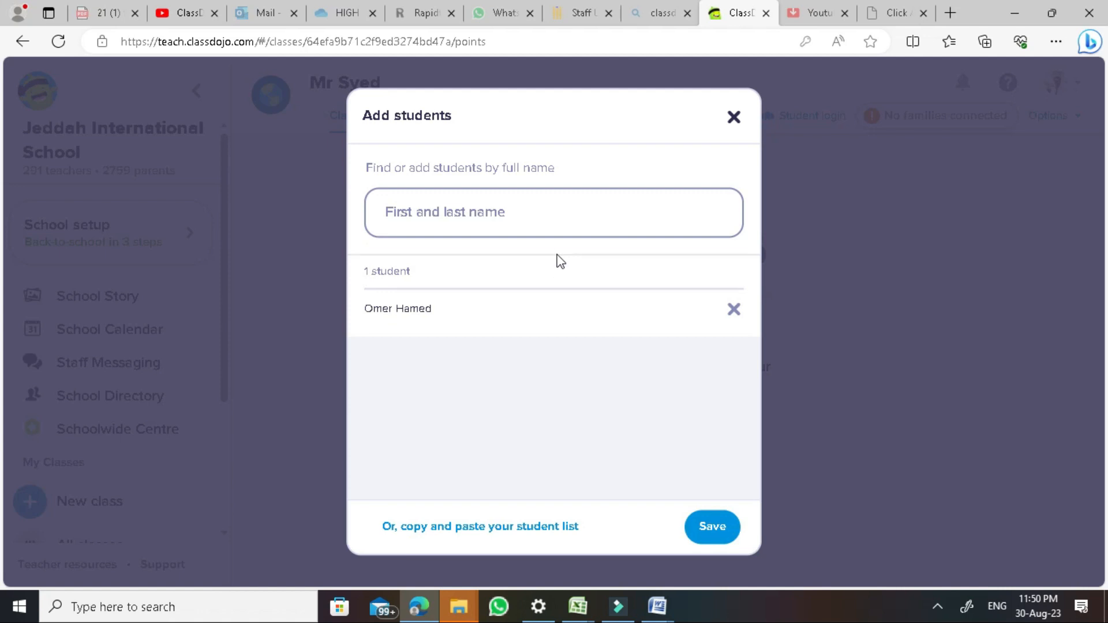
{"action": "left_click", "coordinate": [561, 225]}
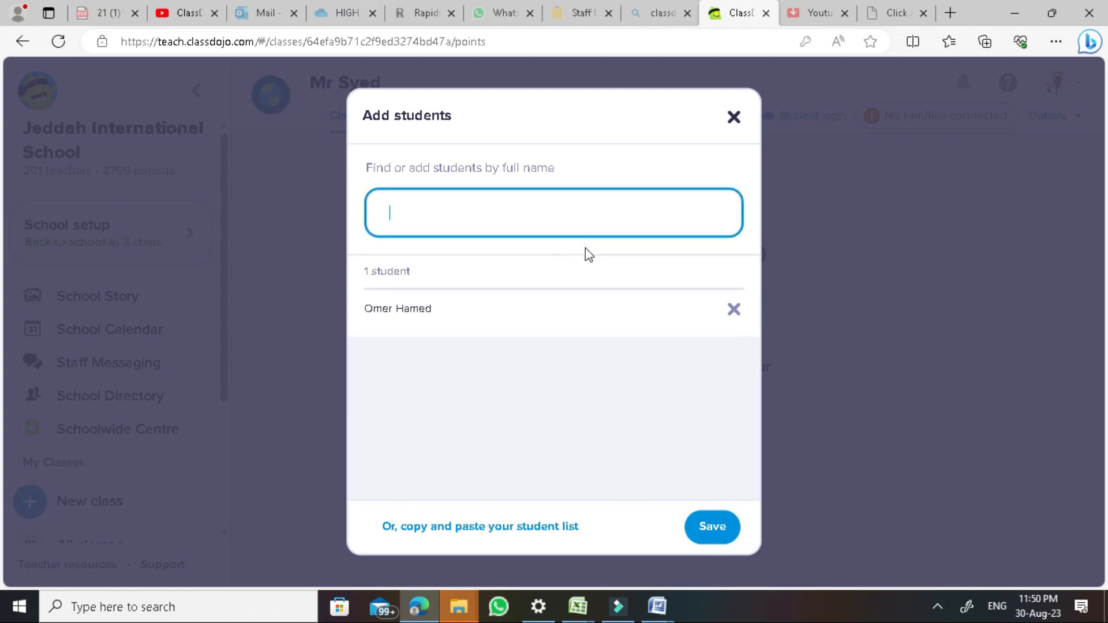
{"action": "type", "text": "Ali"}
{"action": "key", "text": "Return"}
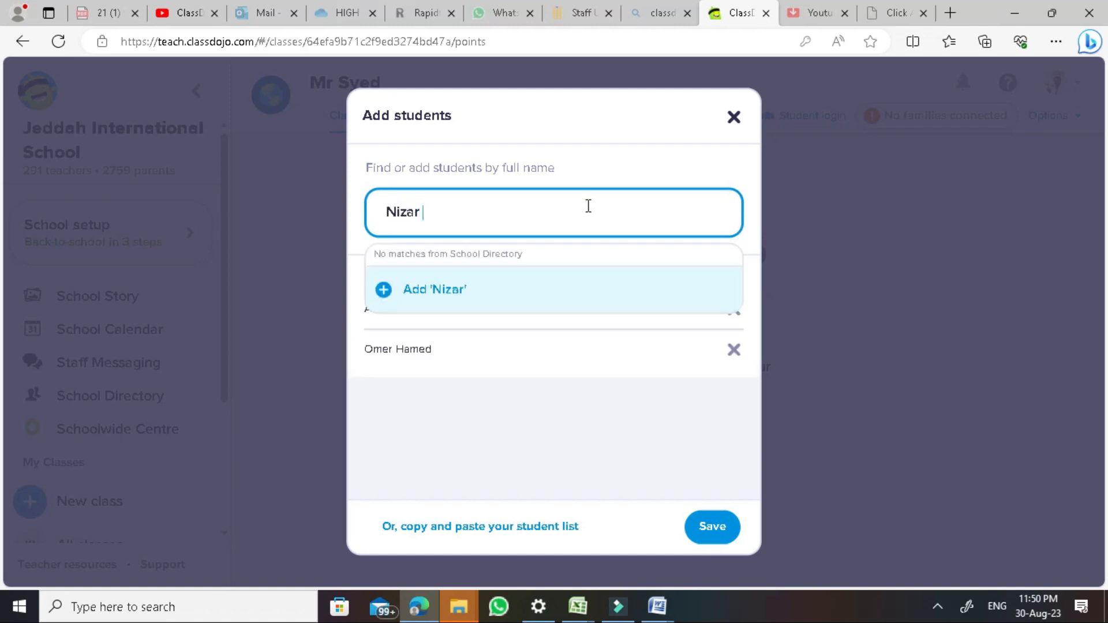
{"action": "key", "text": "Return"}
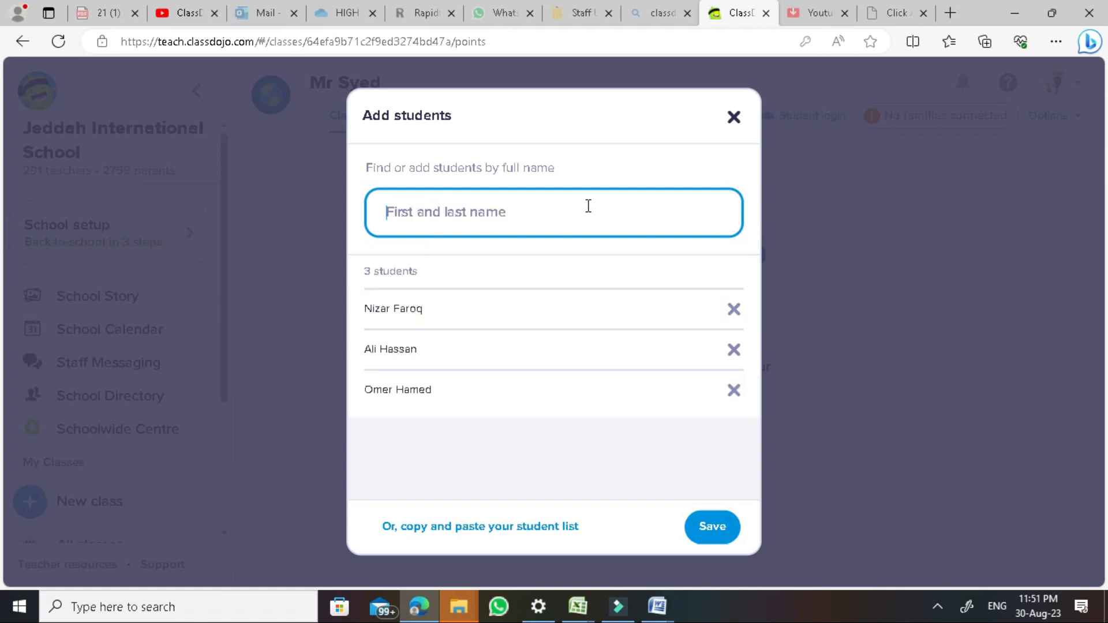
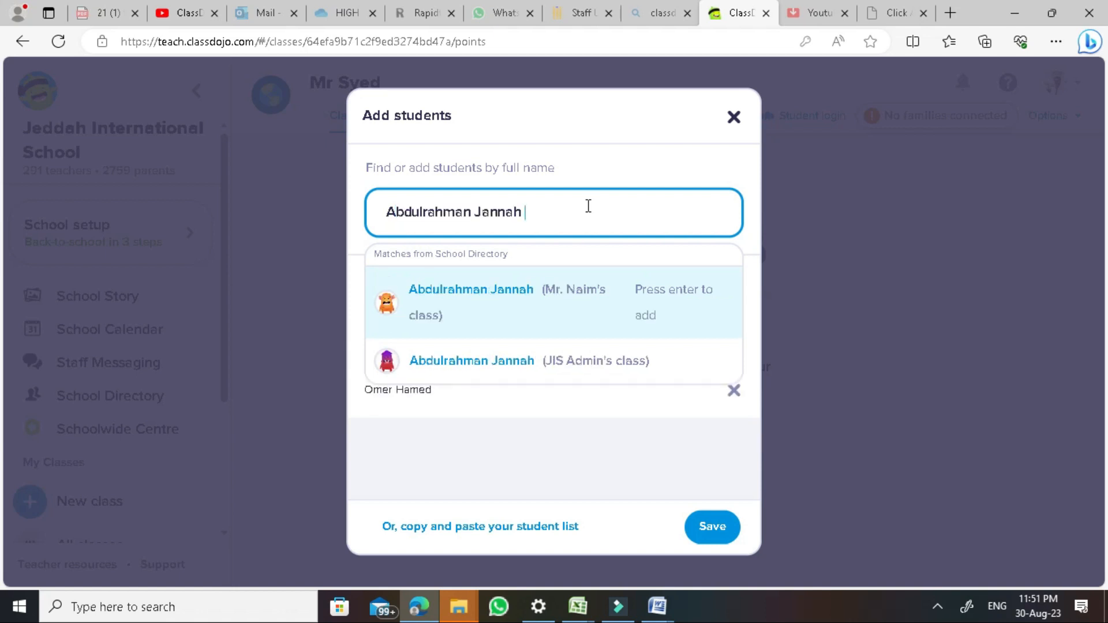
{"action": "key", "text": "Down"}
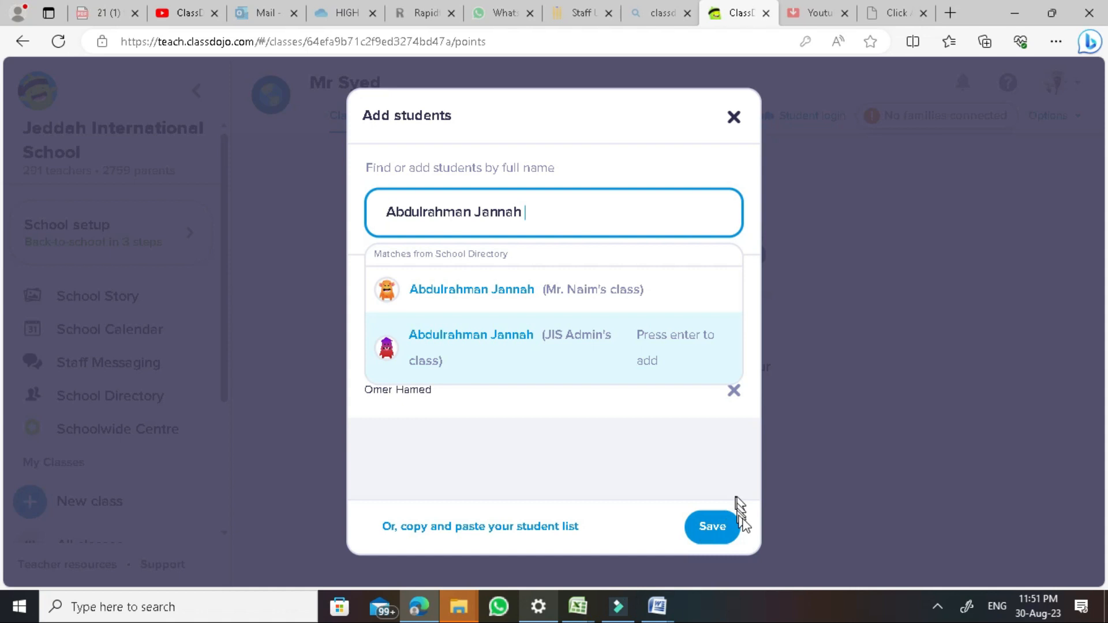
{"action": "left_click", "coordinate": [729, 530]}
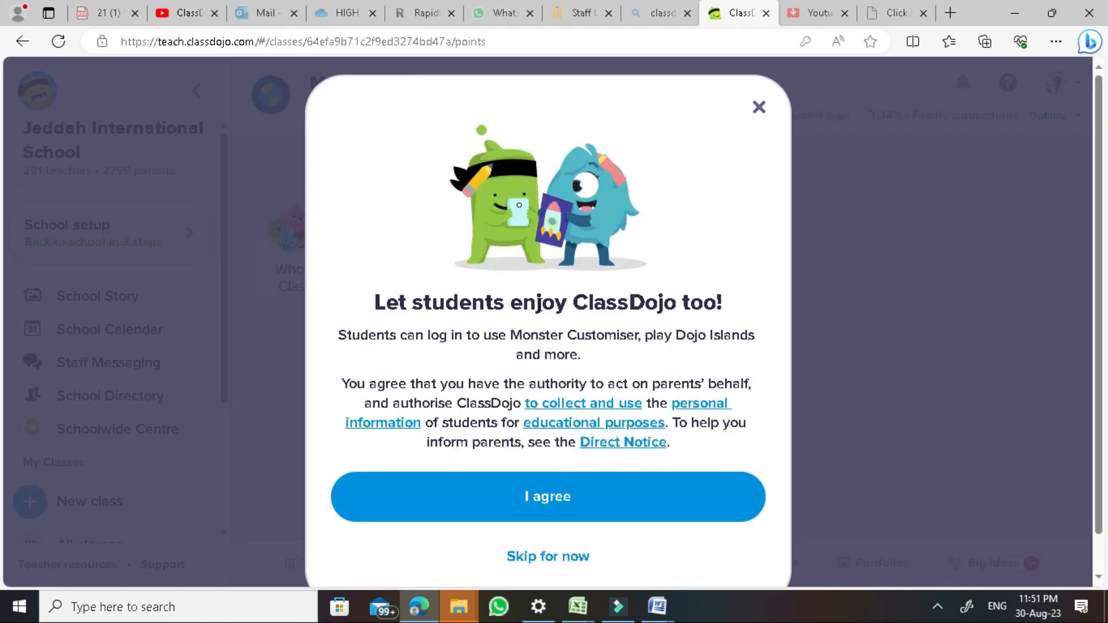
Skip the student-login prompt for now and bring up the family invitations
{"action": "left_click", "coordinate": [549, 500]}
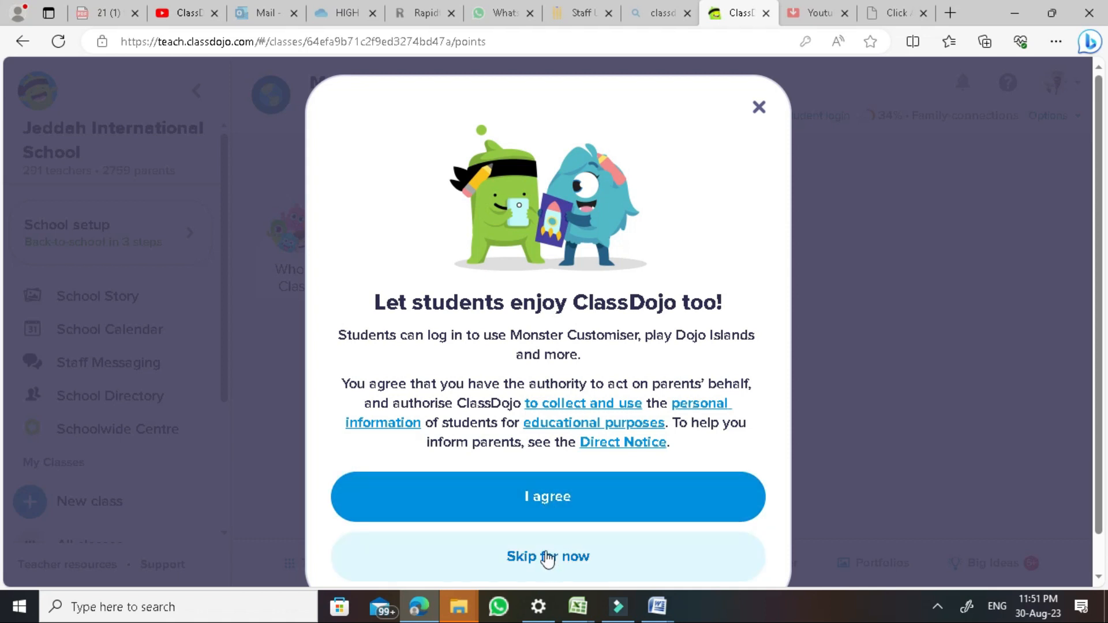
{"action": "scroll", "coordinate": [547, 559], "scroll_direction": "down", "scroll_amount": 1}
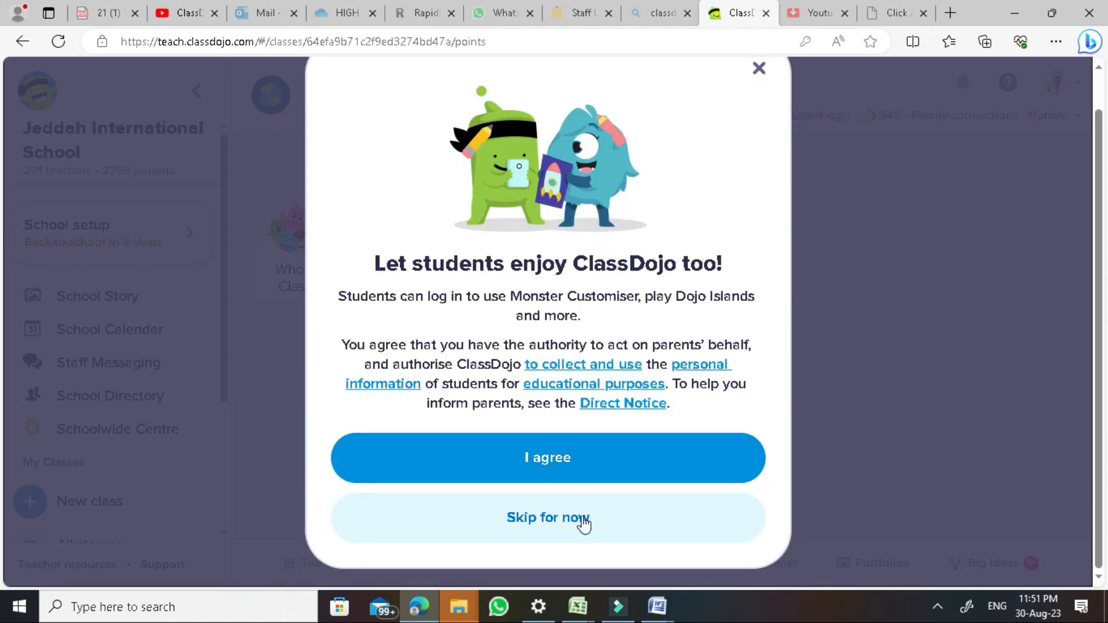
{"action": "left_click", "coordinate": [583, 521]}
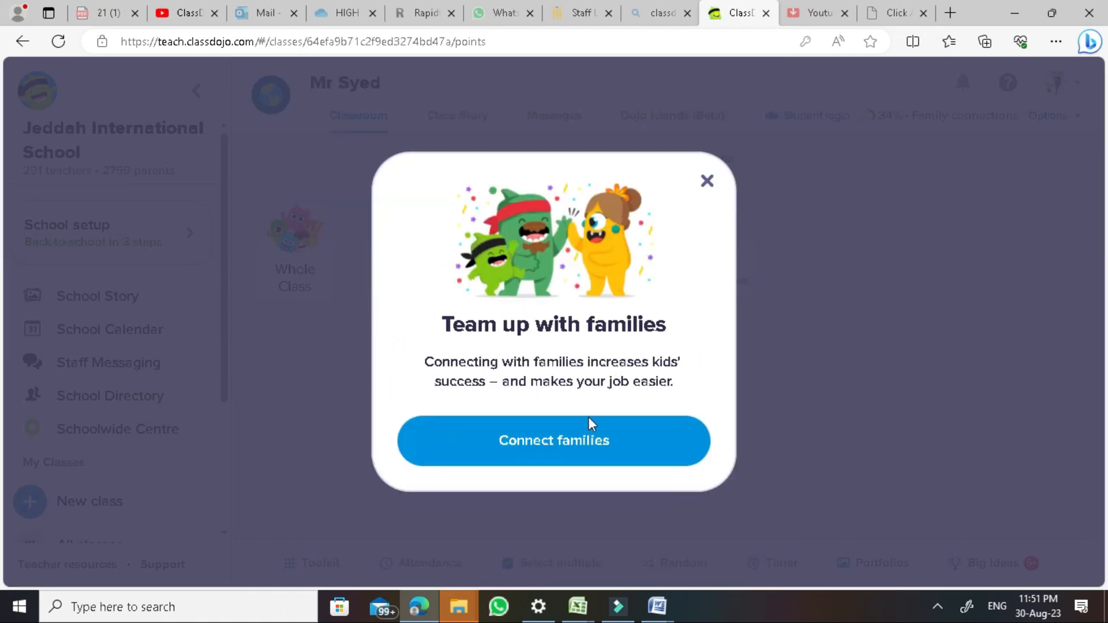
{"action": "left_click", "coordinate": [573, 454]}
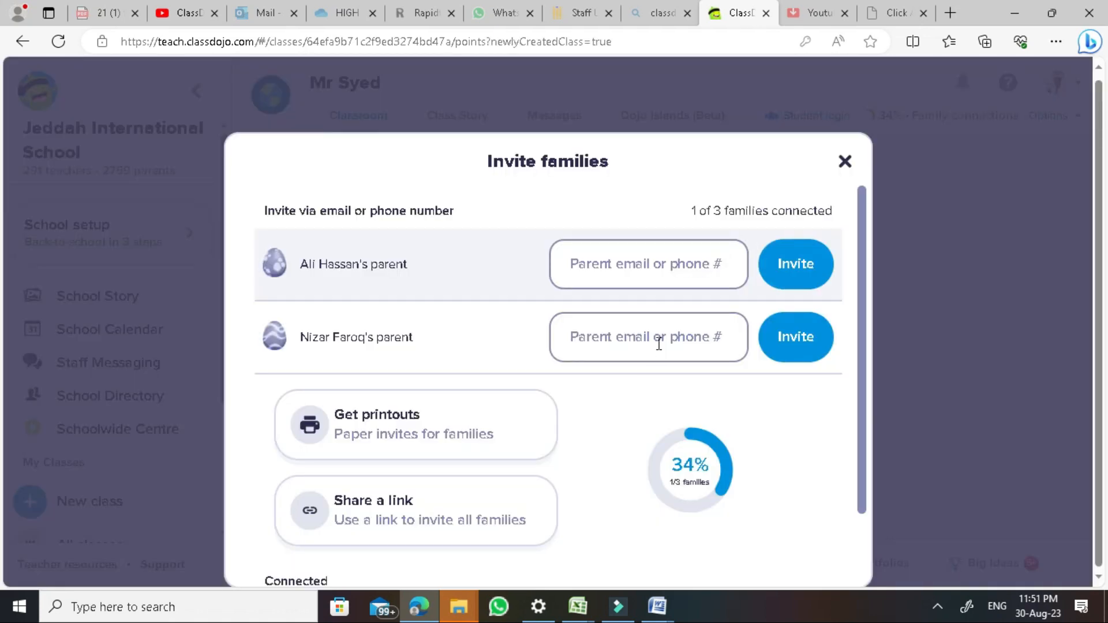
Email an invitation to the first student's parent, then close the Invite families dialog
{"action": "left_click", "coordinate": [678, 278]}
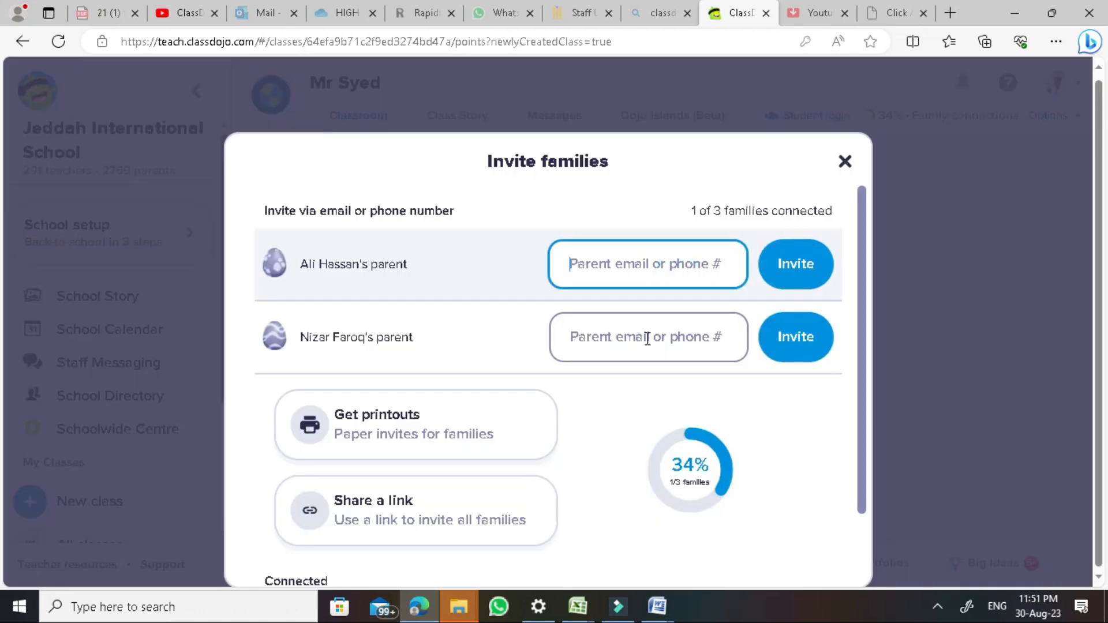
{"action": "key", "text": "Down"}
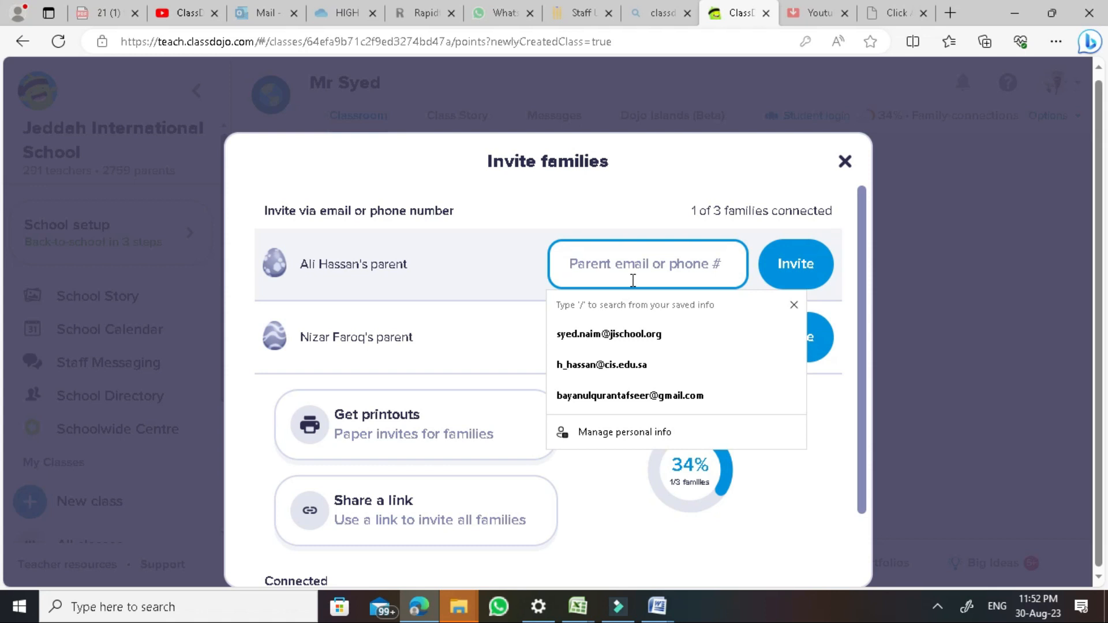
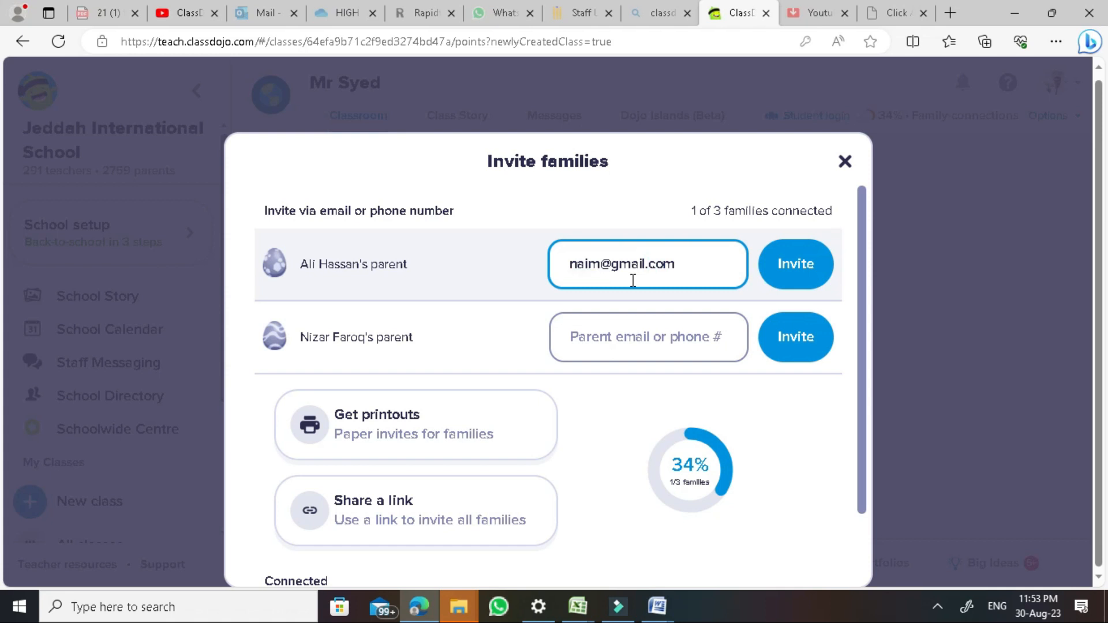
{"action": "left_click", "coordinate": [798, 268]}
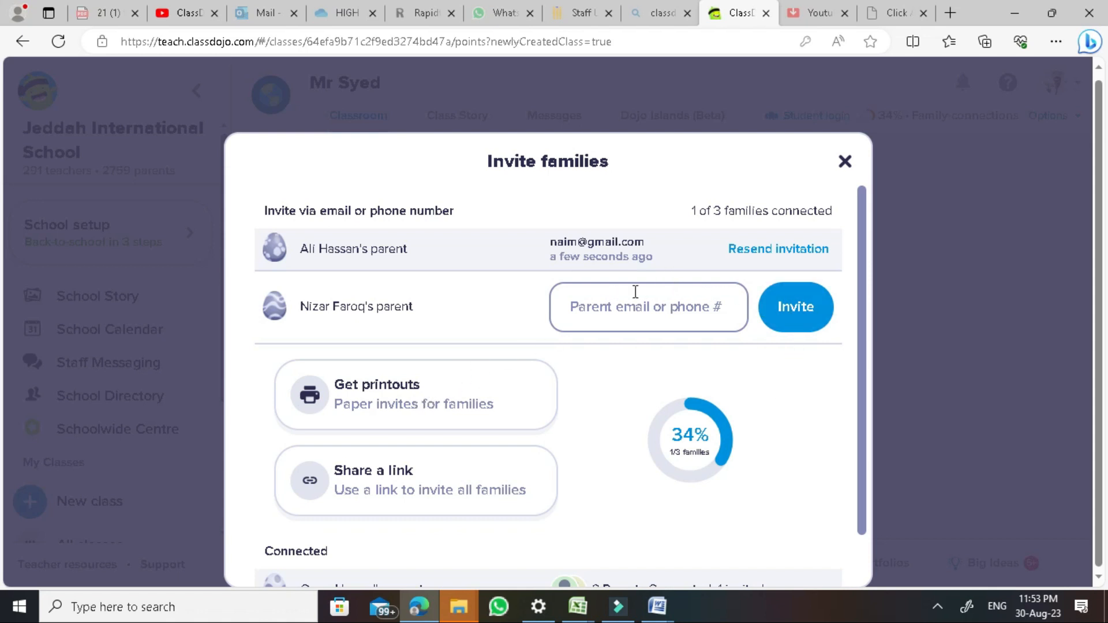
{"action": "scroll", "coordinate": [659, 295], "scroll_direction": "down", "scroll_amount": 1}
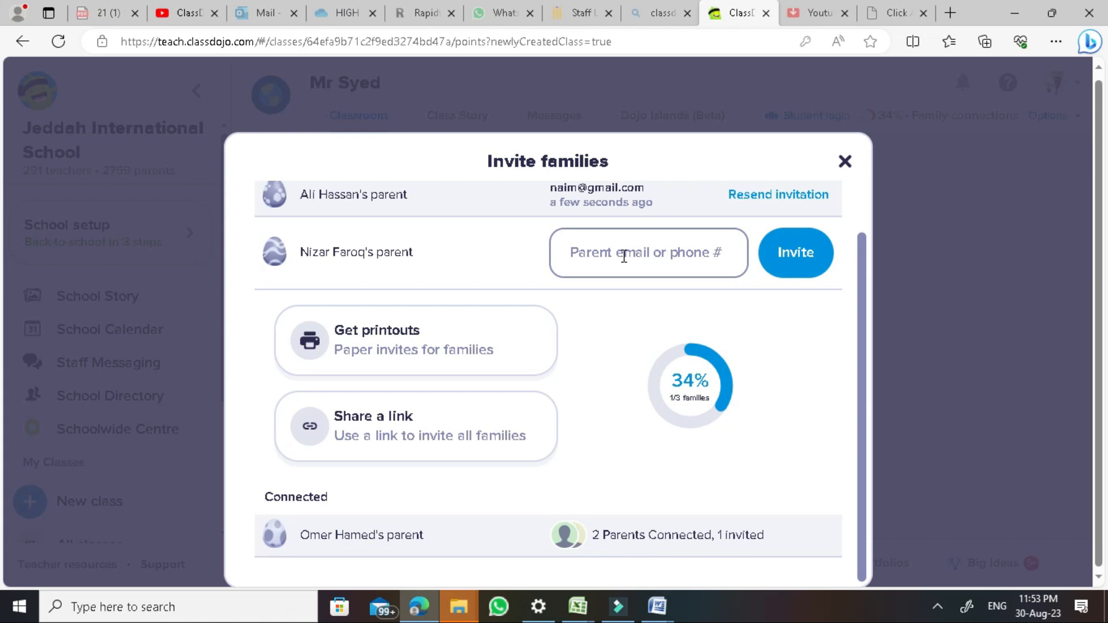
{"action": "scroll", "coordinate": [376, 252], "scroll_direction": "up", "scroll_amount": 1}
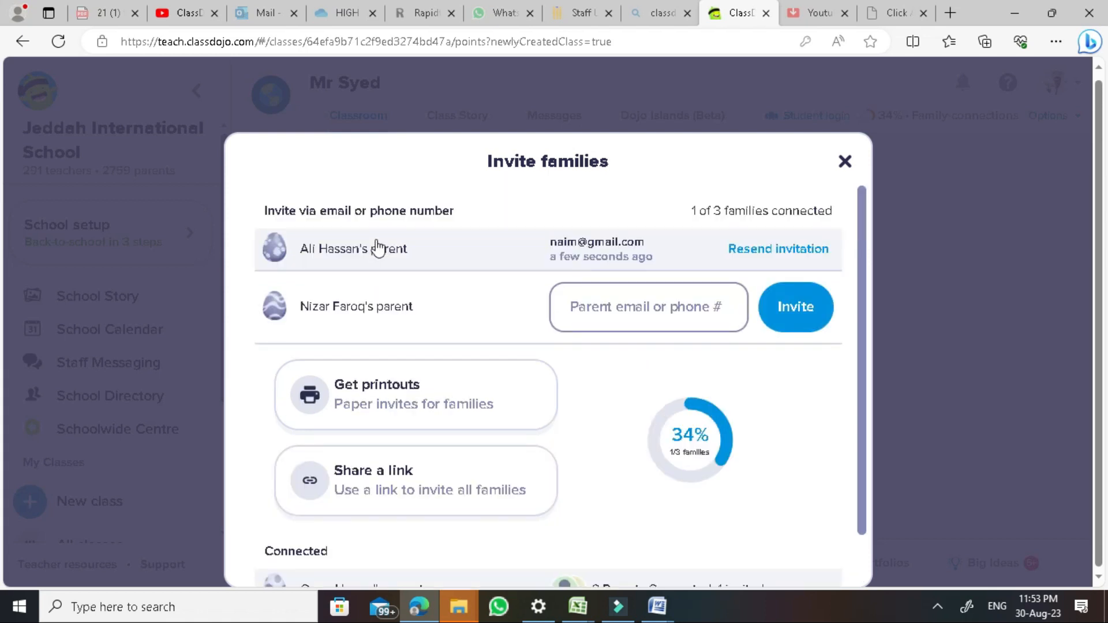
{"action": "scroll", "coordinate": [427, 284], "scroll_direction": "down", "scroll_amount": 1}
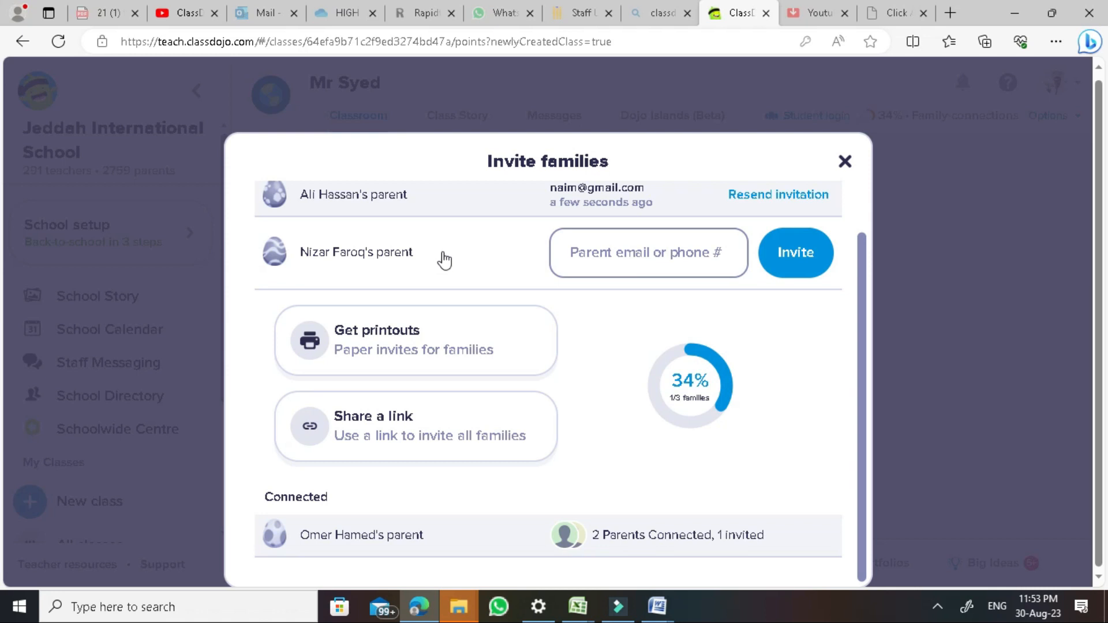
{"action": "left_click", "coordinate": [844, 162]}
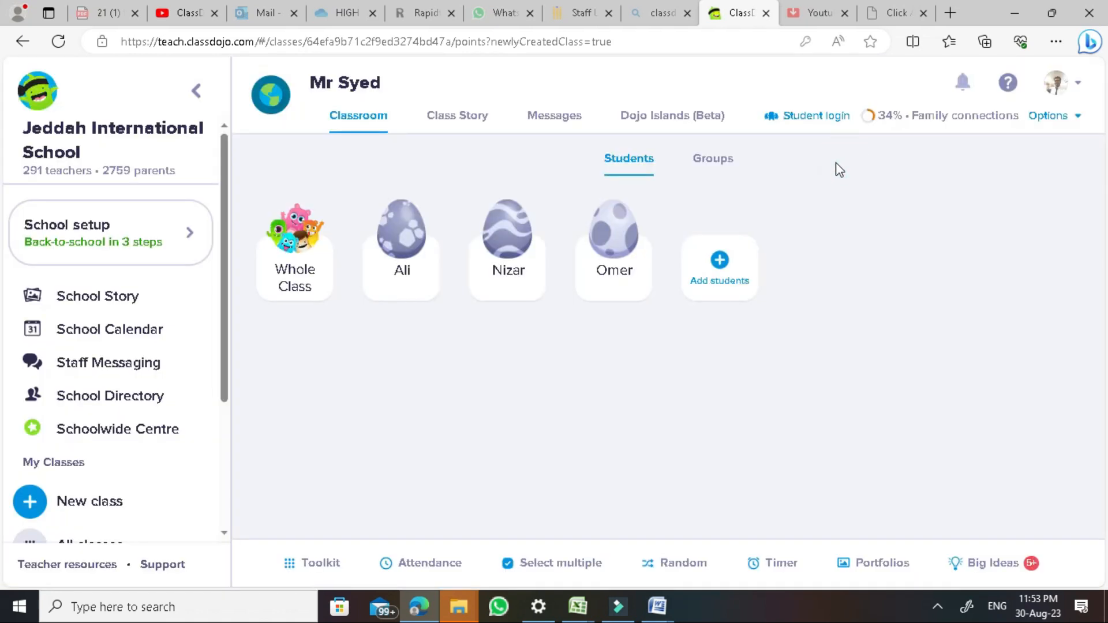
Open the first student's feedback panel and go to Edit skills
{"action": "left_click", "coordinate": [403, 252]}
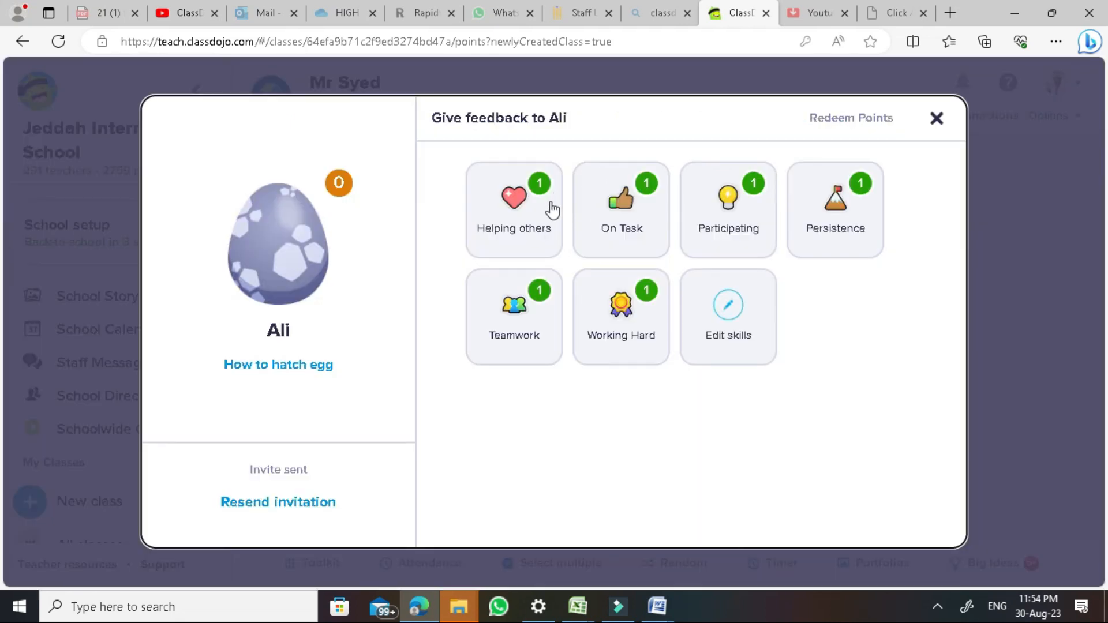
{"action": "left_click", "coordinate": [936, 118]}
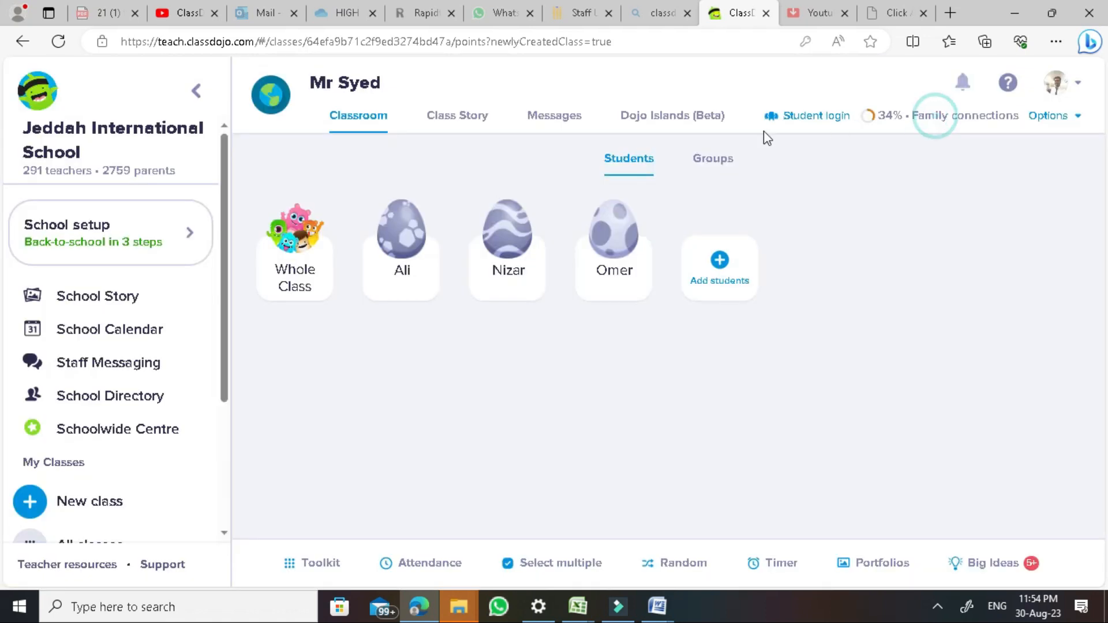
{"action": "left_click", "coordinate": [408, 246]}
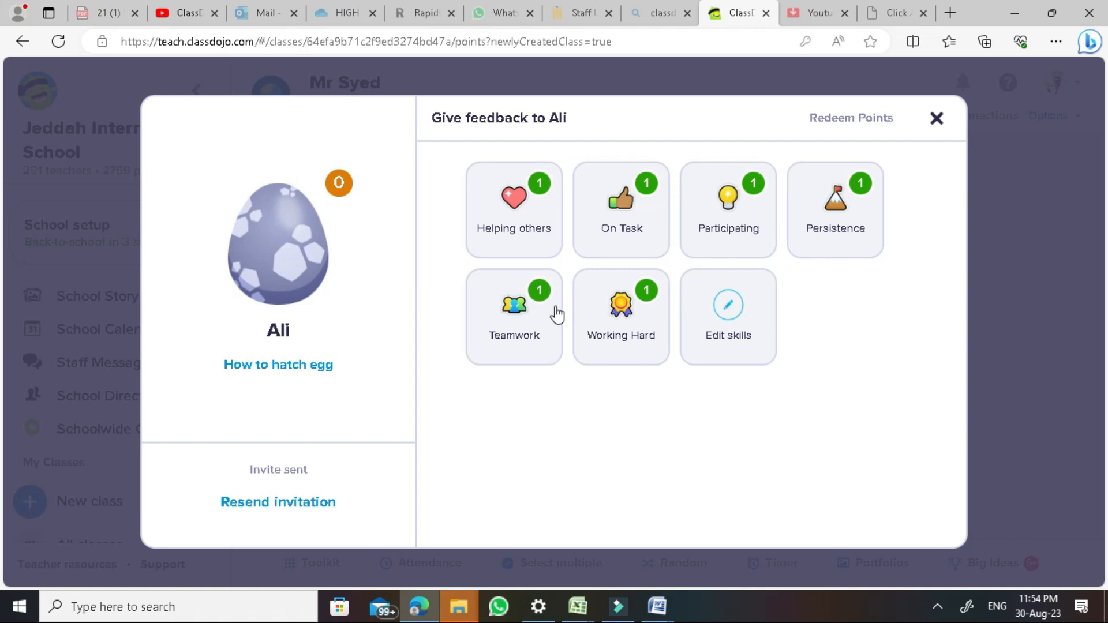
{"action": "left_click", "coordinate": [740, 314]}
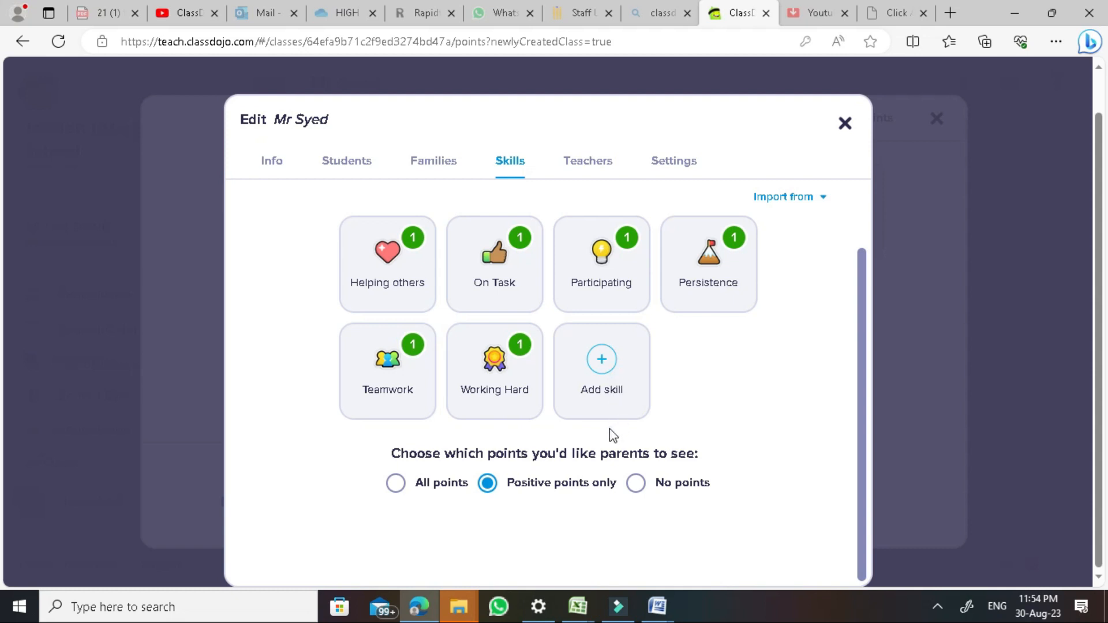
Save a 'Class Work' skill with point weight 5, then begin another new skill
{"action": "left_click", "coordinate": [619, 362]}
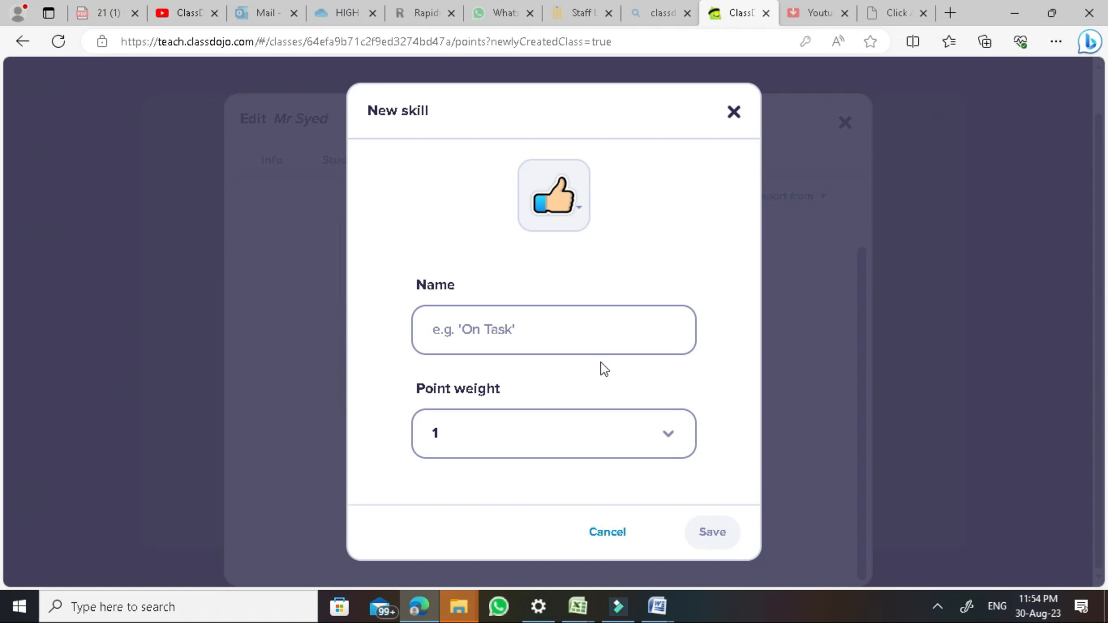
{"action": "left_click", "coordinate": [584, 338]}
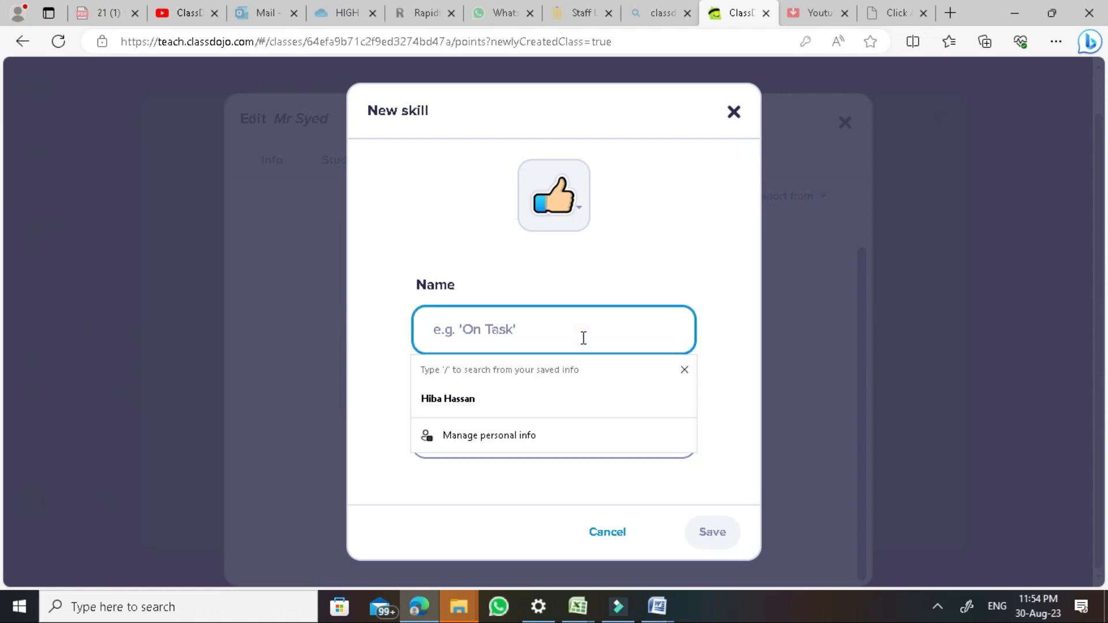
{"action": "type", "text": "Class Work"}
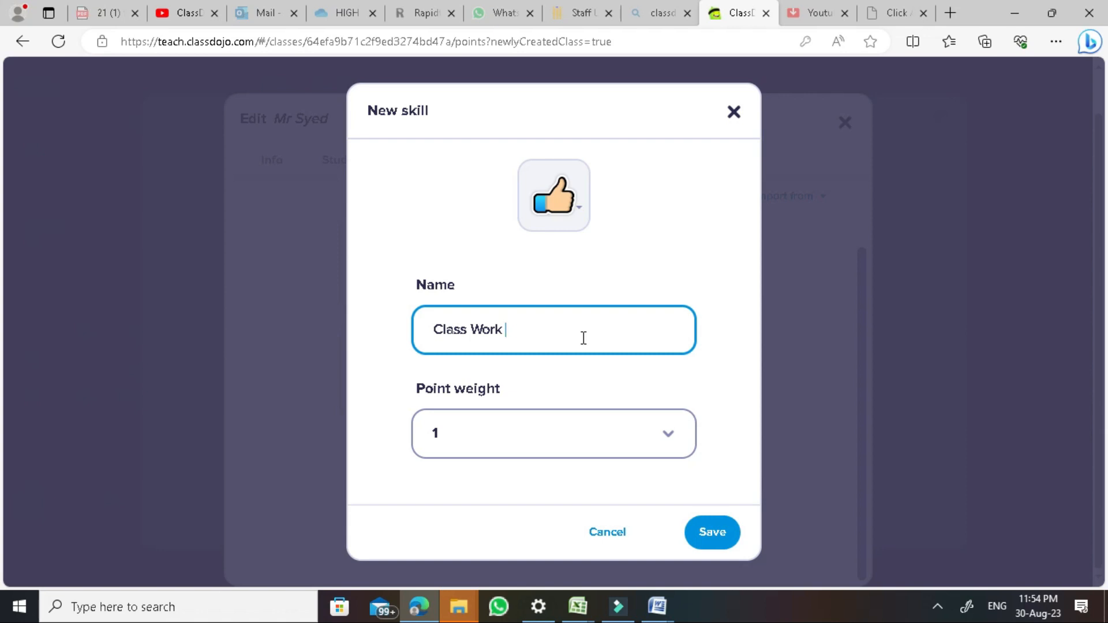
{"action": "left_click", "coordinate": [657, 438]}
{"action": "left_click", "coordinate": [686, 434]}
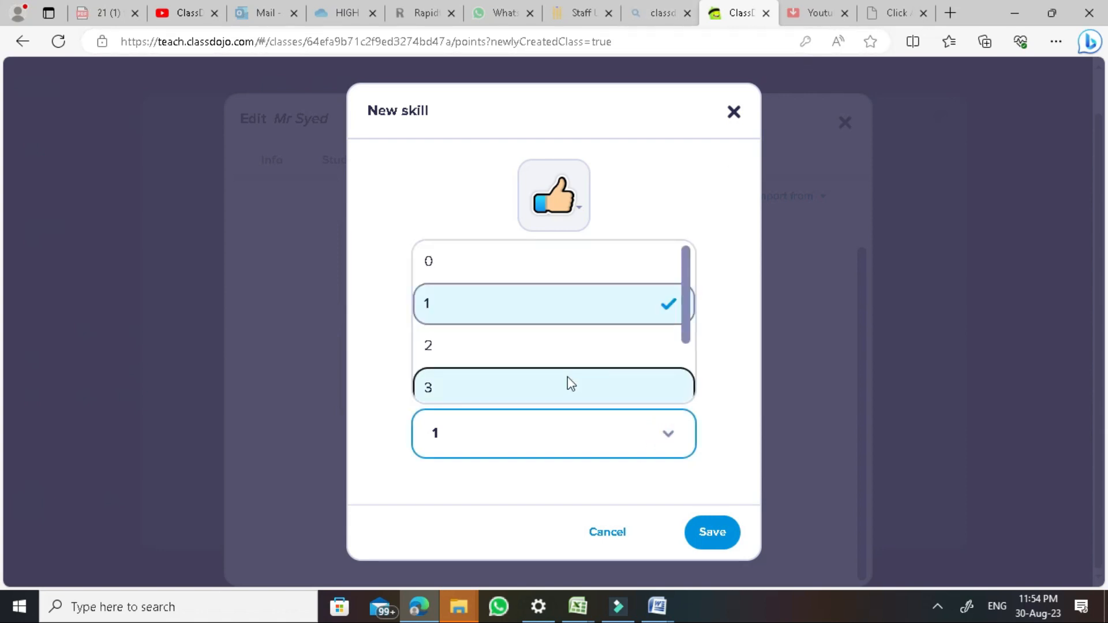
{"action": "scroll", "coordinate": [566, 375], "scroll_direction": "down", "scroll_amount": 1}
{"action": "scroll", "coordinate": [566, 375], "scroll_direction": "down", "scroll_amount": 1}
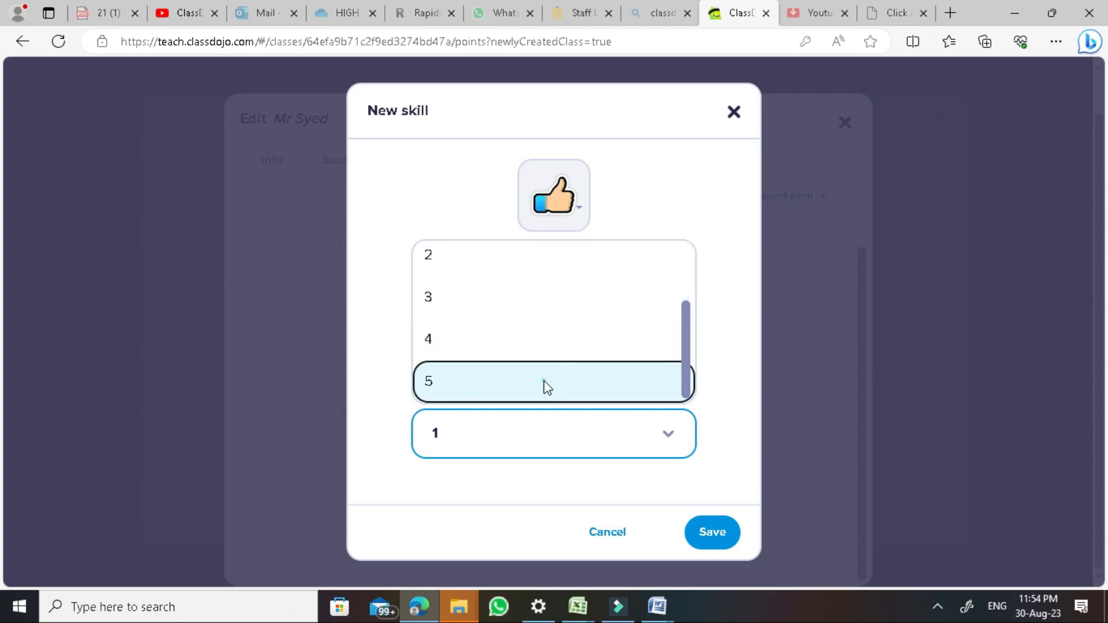
{"action": "left_click", "coordinate": [544, 382]}
{"action": "left_click", "coordinate": [706, 525]}
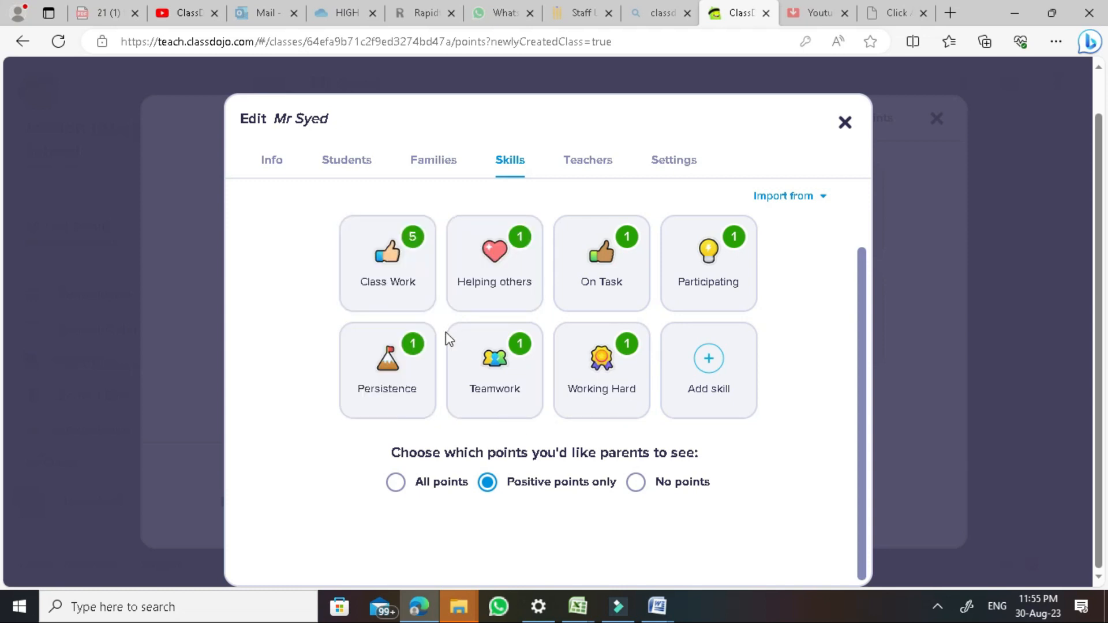
{"action": "mouse_move", "coordinate": [419, 606]}
{"action": "left_click", "coordinate": [709, 367]}
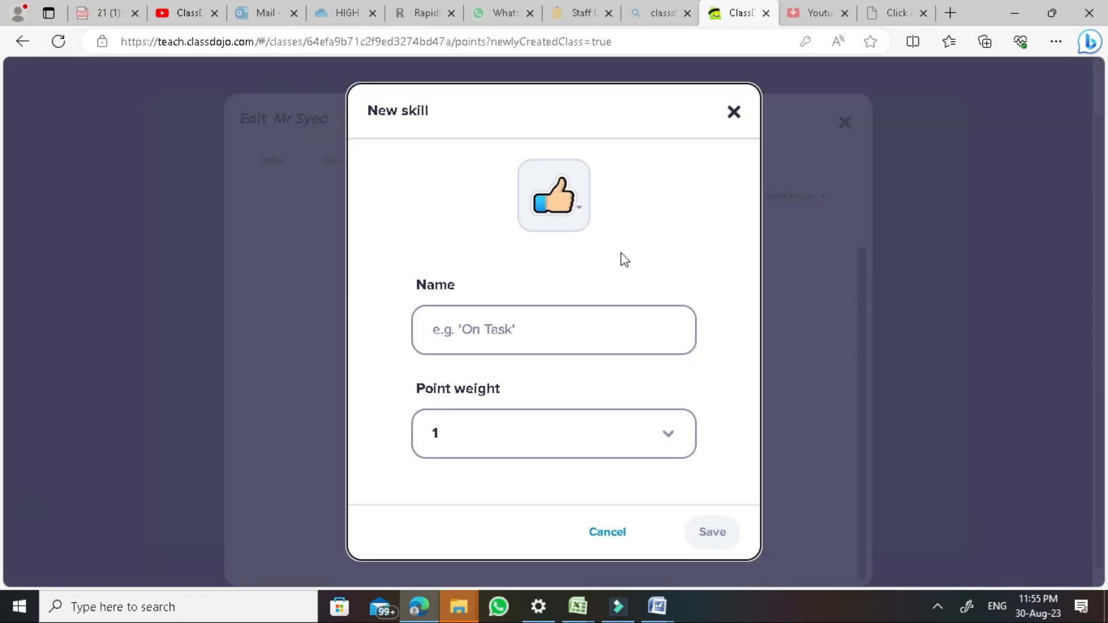
Close the blank new skill form and give the thumbs-up skill a point weight of 4
{"action": "left_click", "coordinate": [729, 115]}
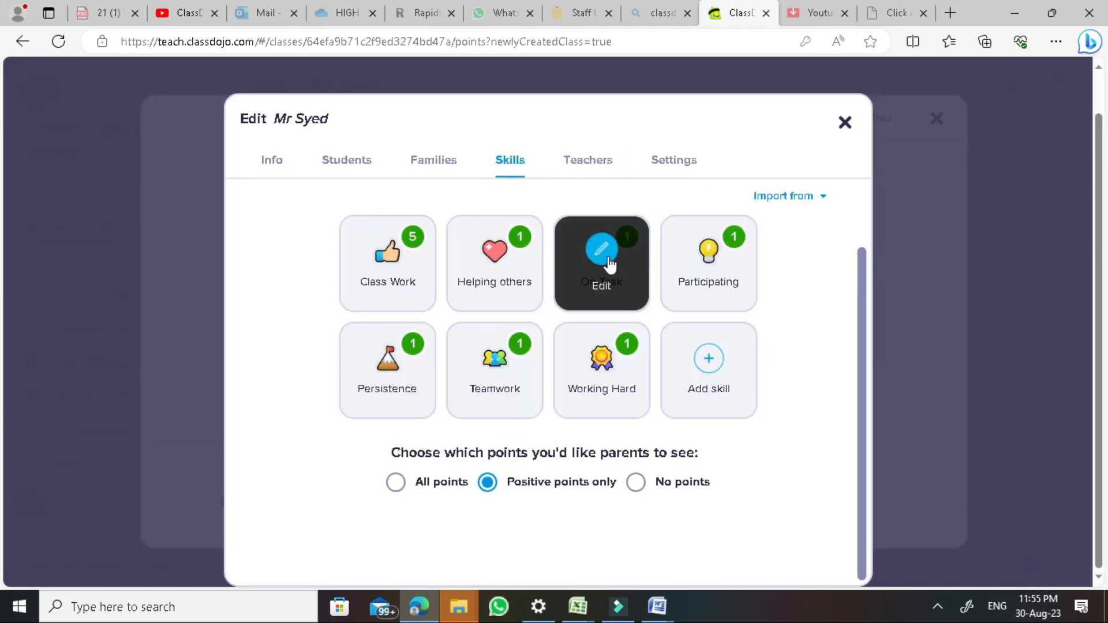
{"action": "left_click", "coordinate": [610, 263]}
{"action": "left_click", "coordinate": [542, 443]}
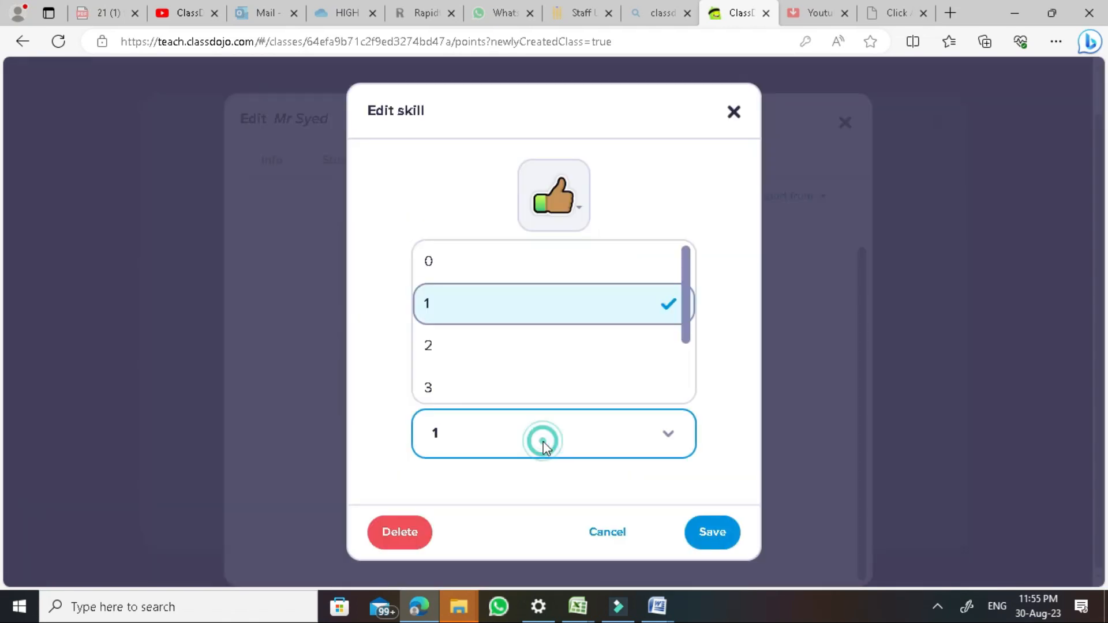
{"action": "scroll", "coordinate": [575, 371], "scroll_direction": "down", "scroll_amount": 2}
{"action": "left_click", "coordinate": [569, 367]}
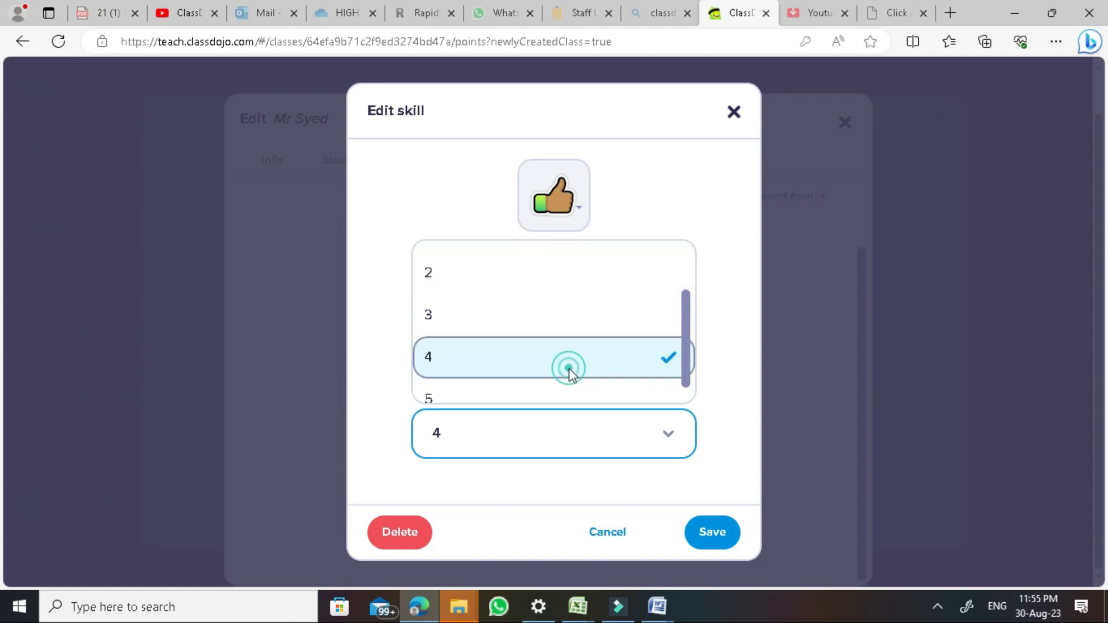
{"action": "left_click", "coordinate": [713, 537]}
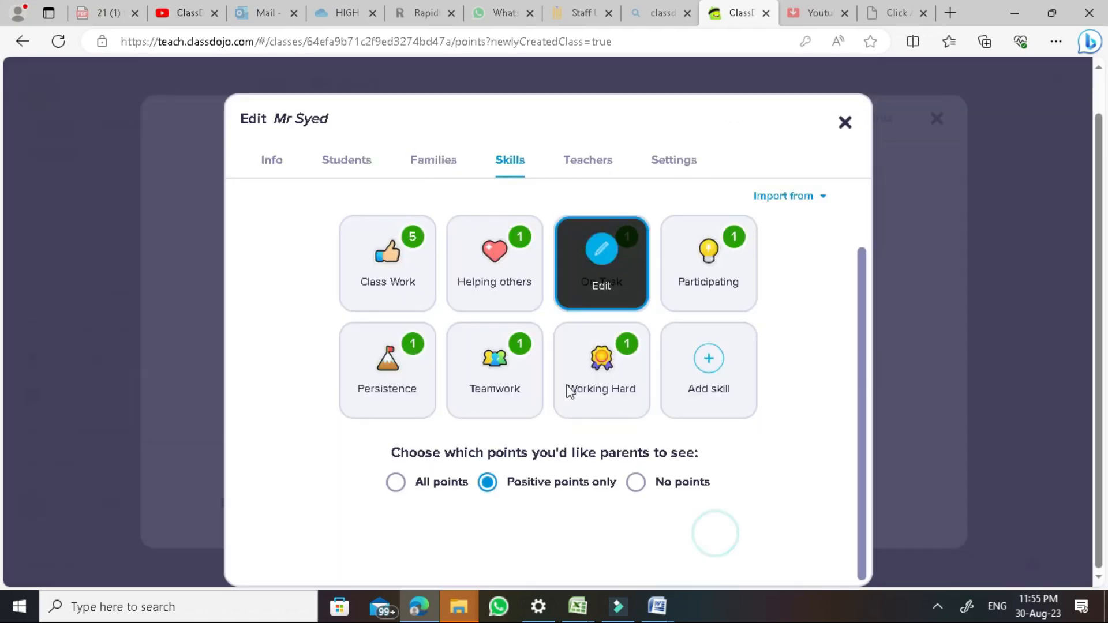
Set the Helping others skill's point weight to 3 and save it
{"action": "left_click", "coordinate": [508, 269]}
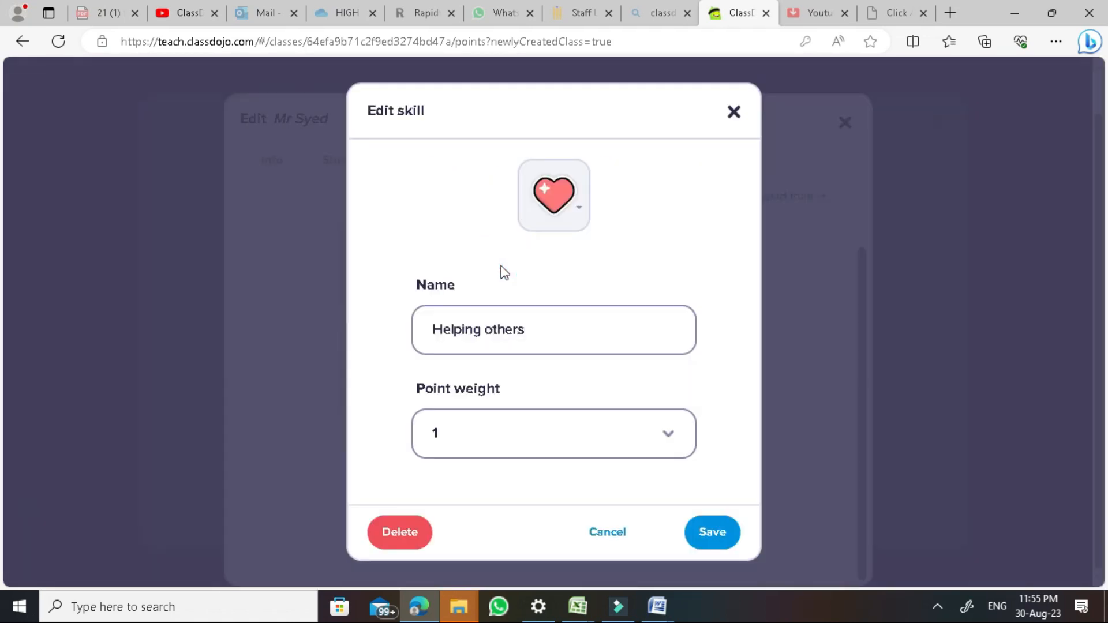
{"action": "left_click", "coordinate": [501, 446]}
{"action": "left_click", "coordinate": [507, 388]}
{"action": "left_click", "coordinate": [716, 531]}
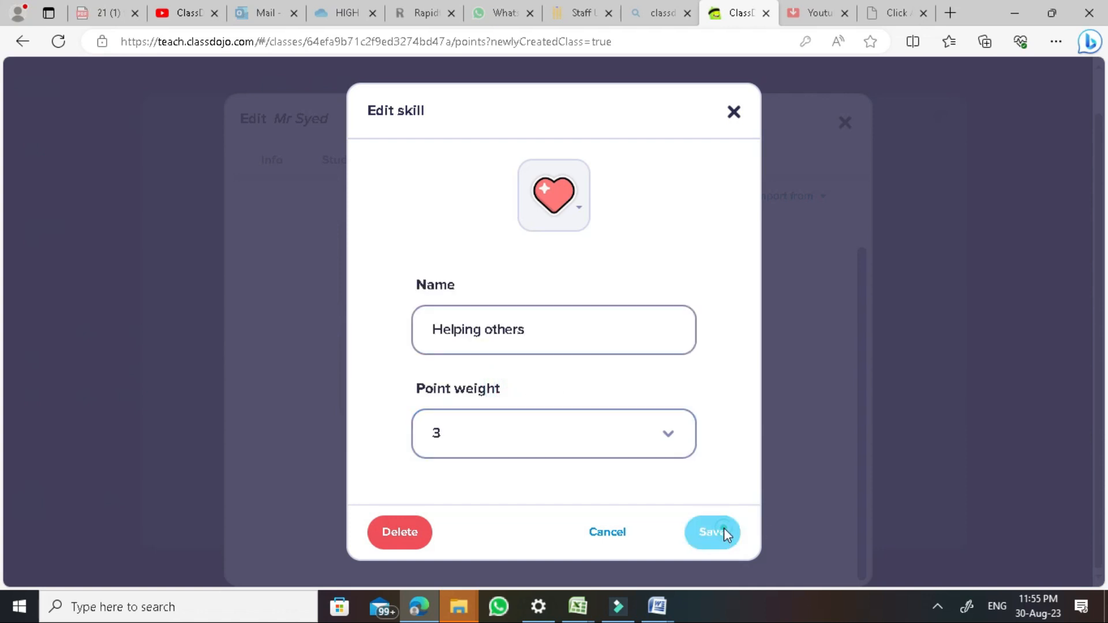
{"action": "mouse_move", "coordinate": [754, 279]}
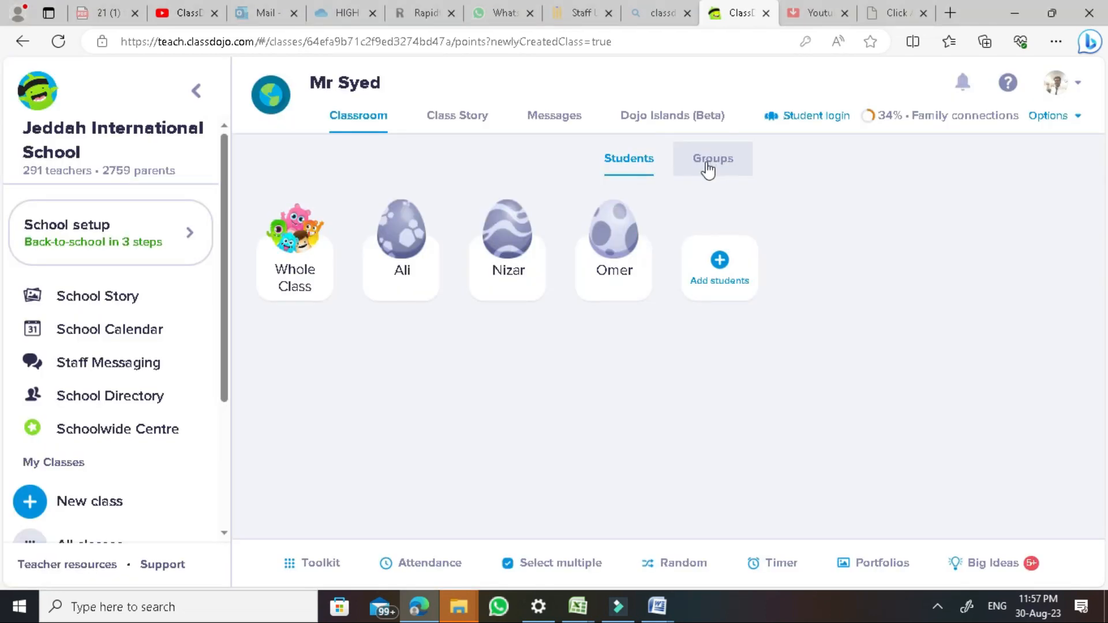
On the Groups view, create group 1 with two of the class's students
{"action": "left_click", "coordinate": [709, 169]}
{"action": "left_click", "coordinate": [673, 348]}
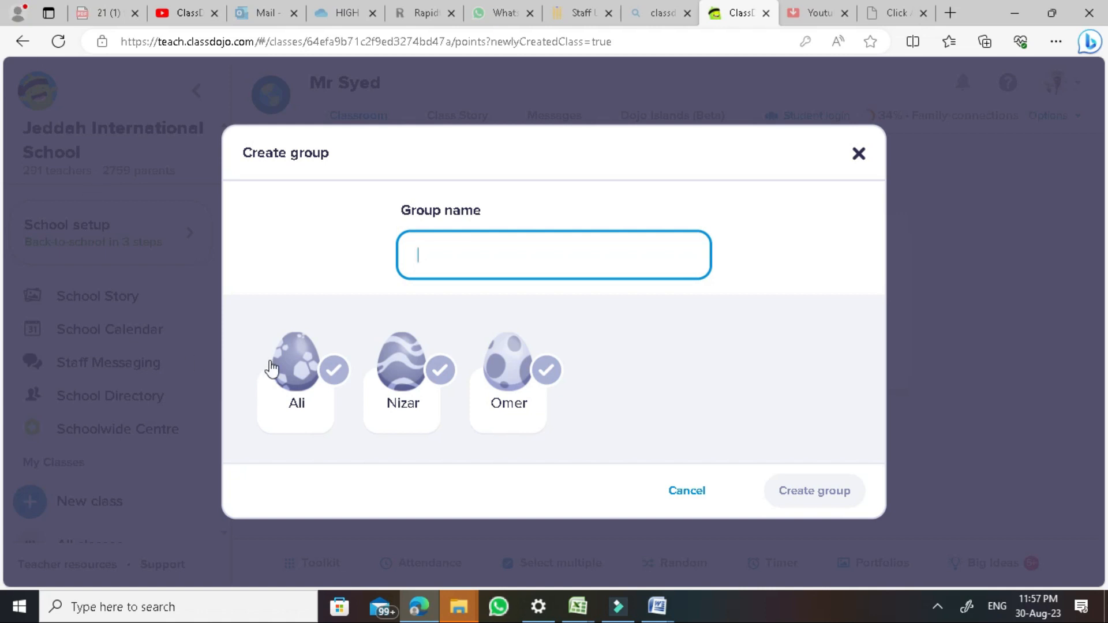
{"action": "left_click", "coordinate": [549, 372]}
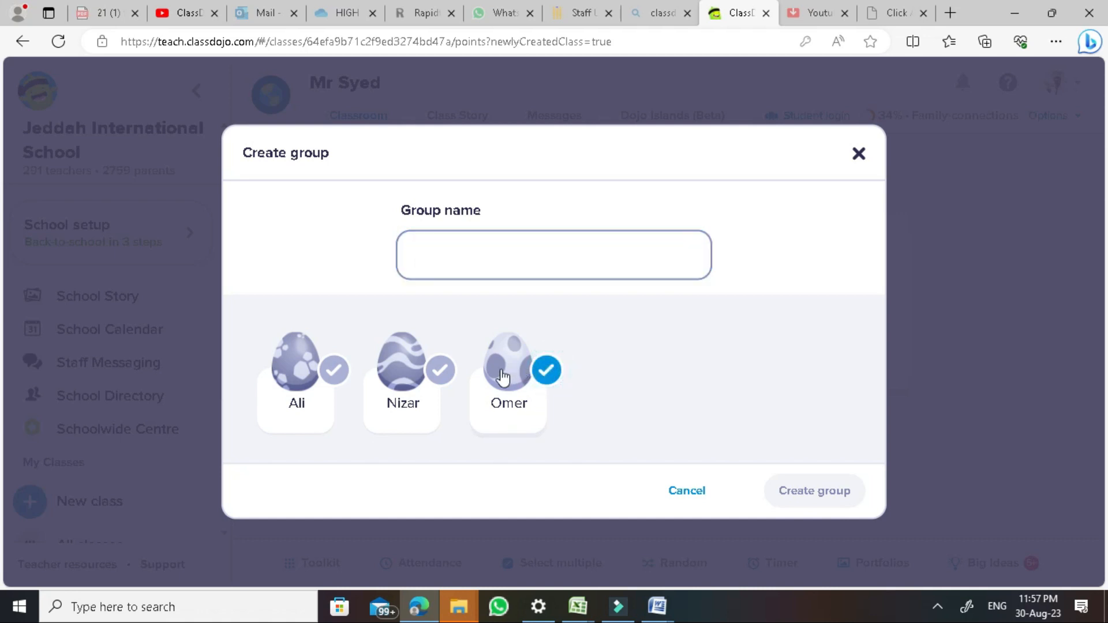
{"action": "left_click", "coordinate": [439, 372]}
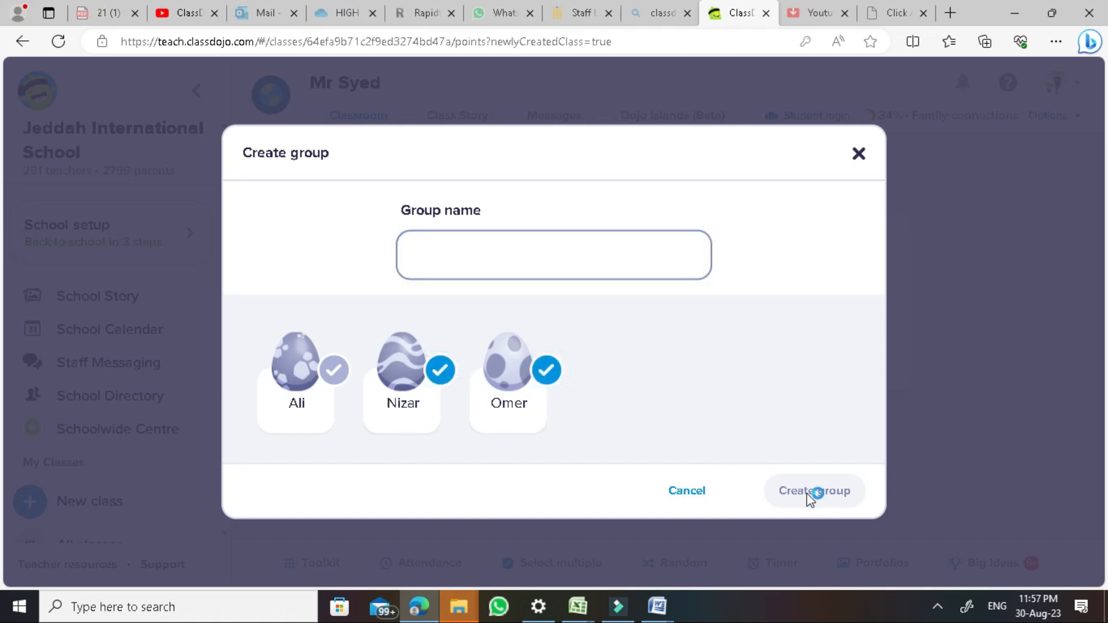
{"action": "left_click", "coordinate": [331, 372]}
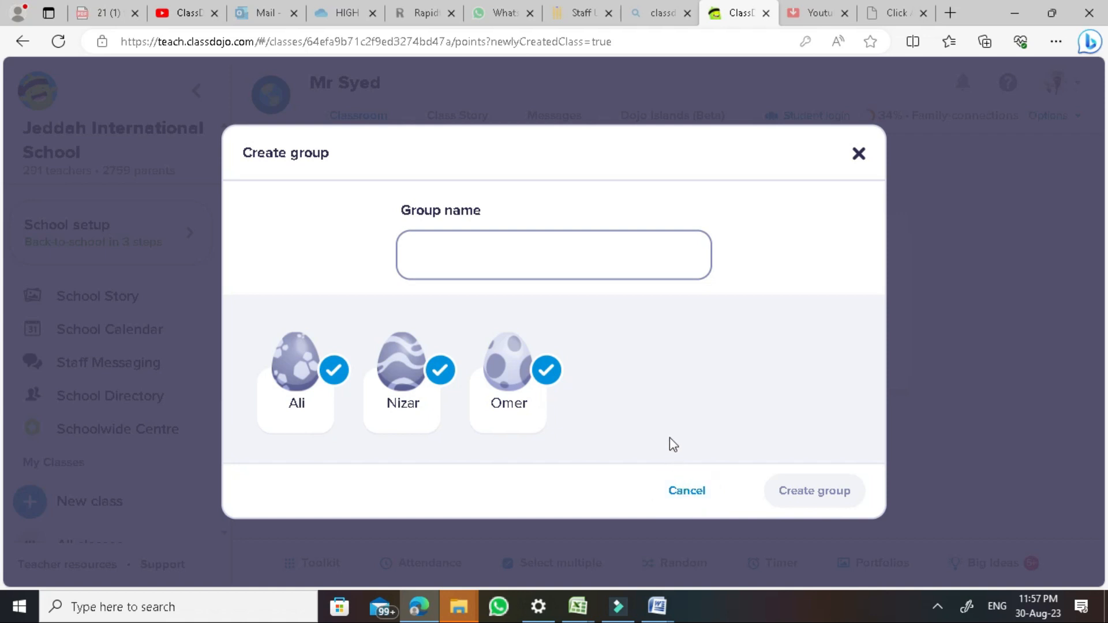
{"action": "left_click", "coordinate": [532, 268]}
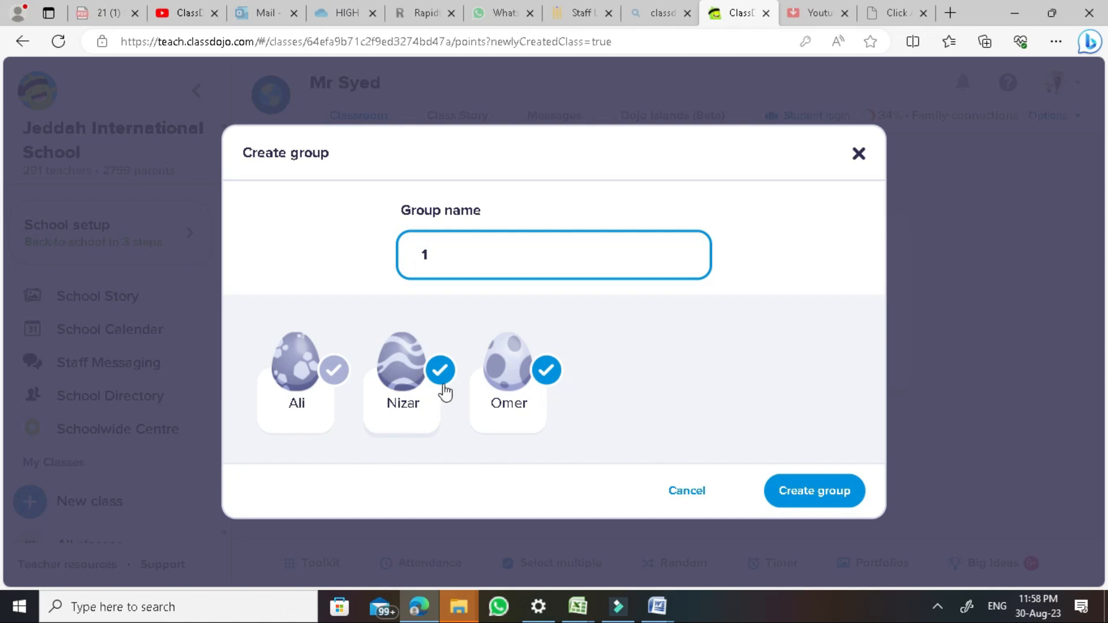
{"action": "left_click", "coordinate": [792, 491]}
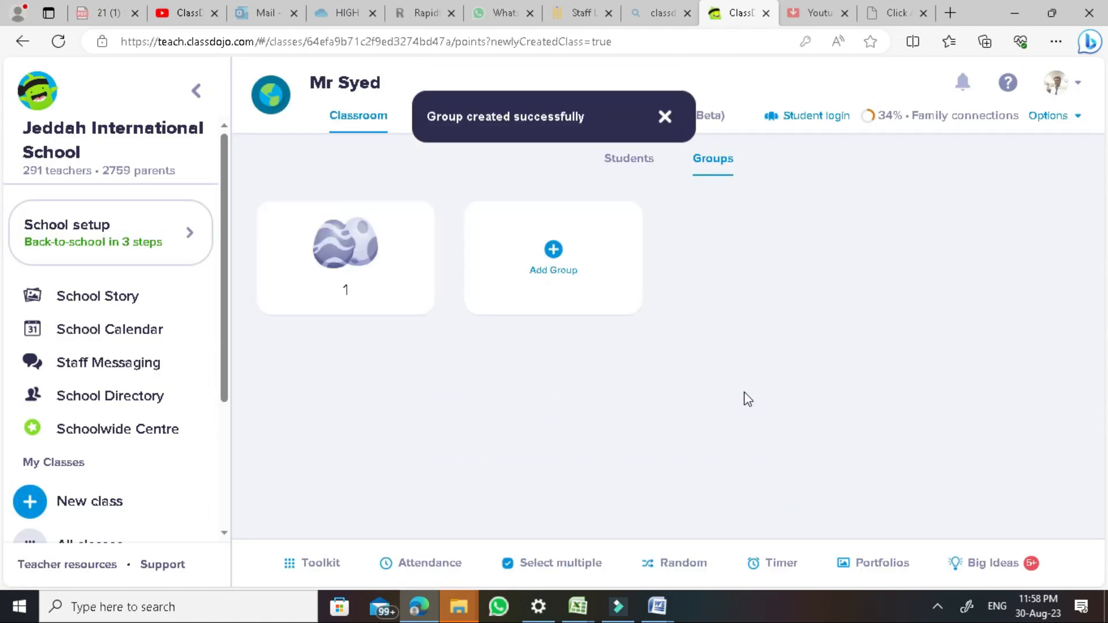
Create group 2 with two more students, then return to the student list
{"action": "left_click", "coordinate": [565, 273]}
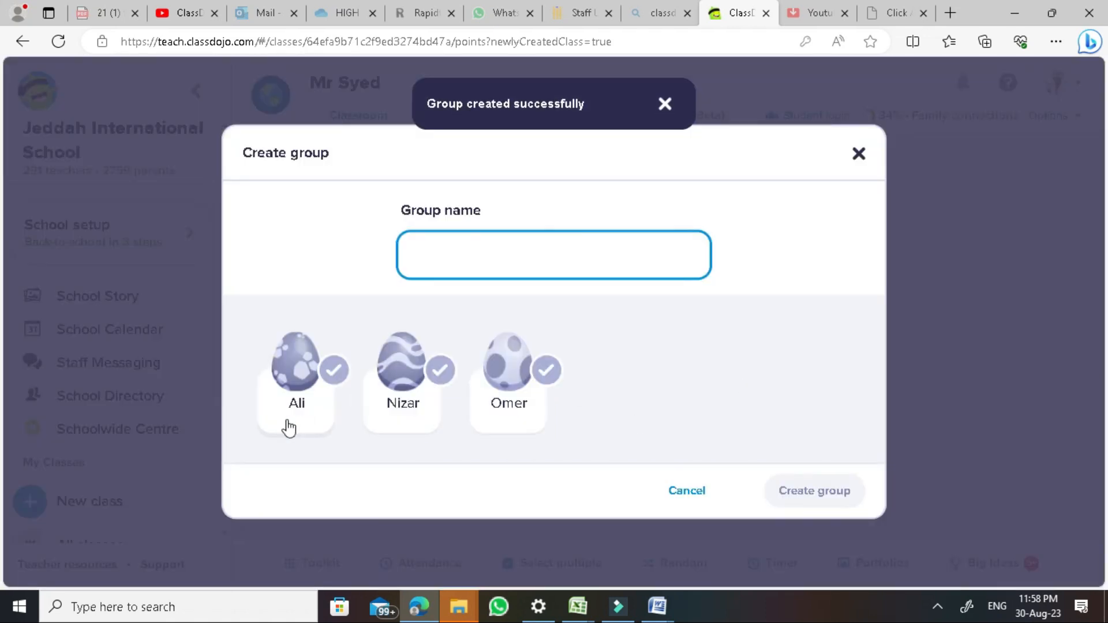
{"action": "left_click", "coordinate": [334, 370]}
{"action": "left_click", "coordinate": [441, 368]}
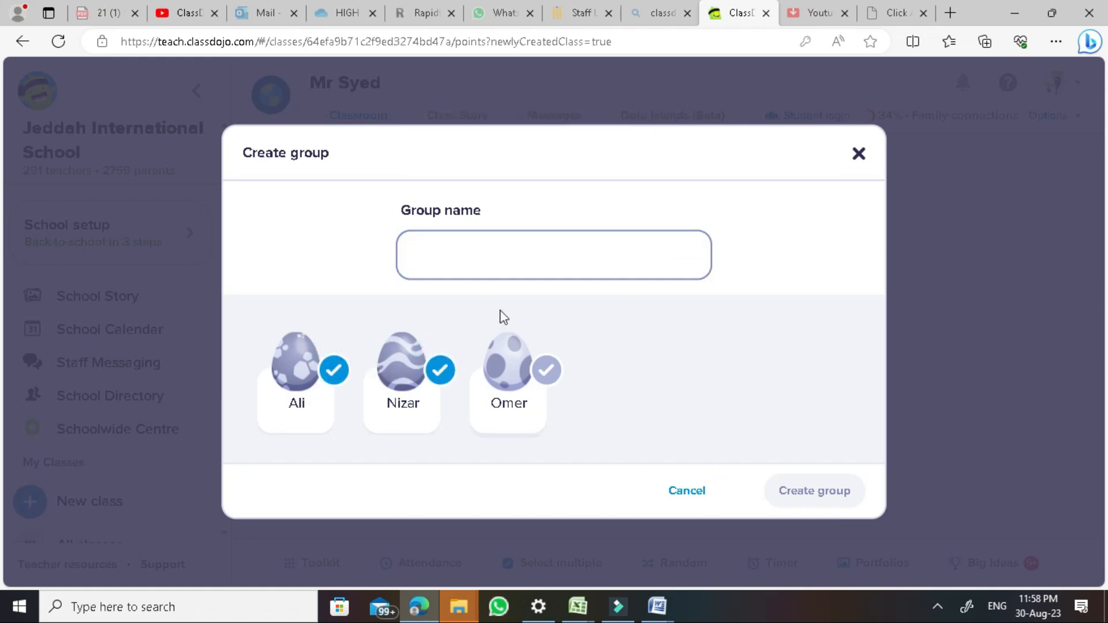
{"action": "left_click", "coordinate": [498, 258]}
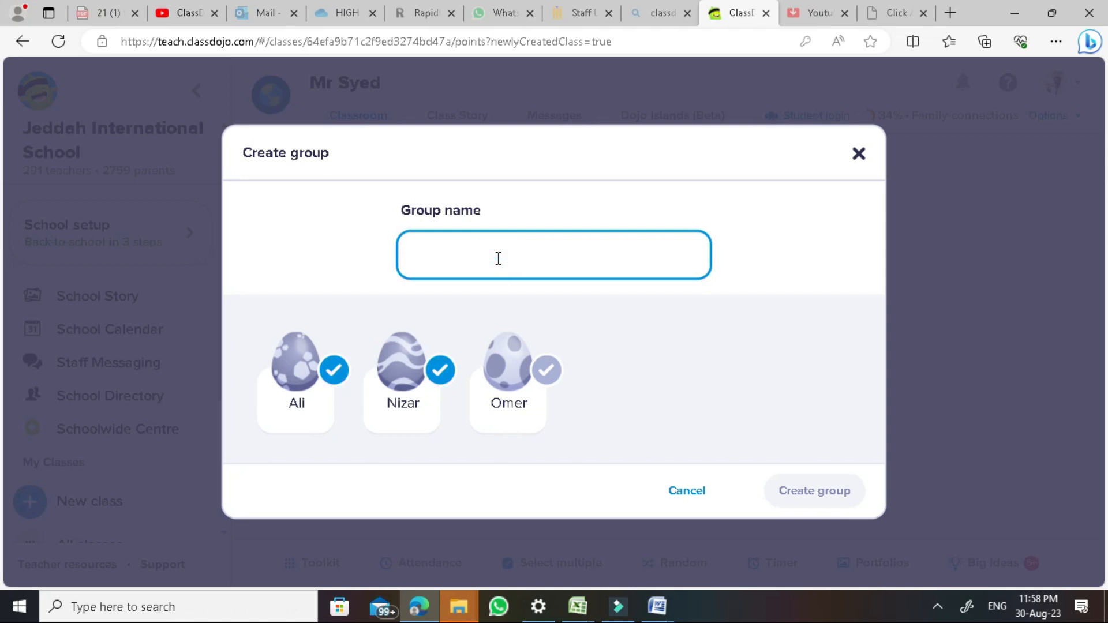
{"action": "type", "text": "2"}
{"action": "left_click", "coordinate": [812, 493]}
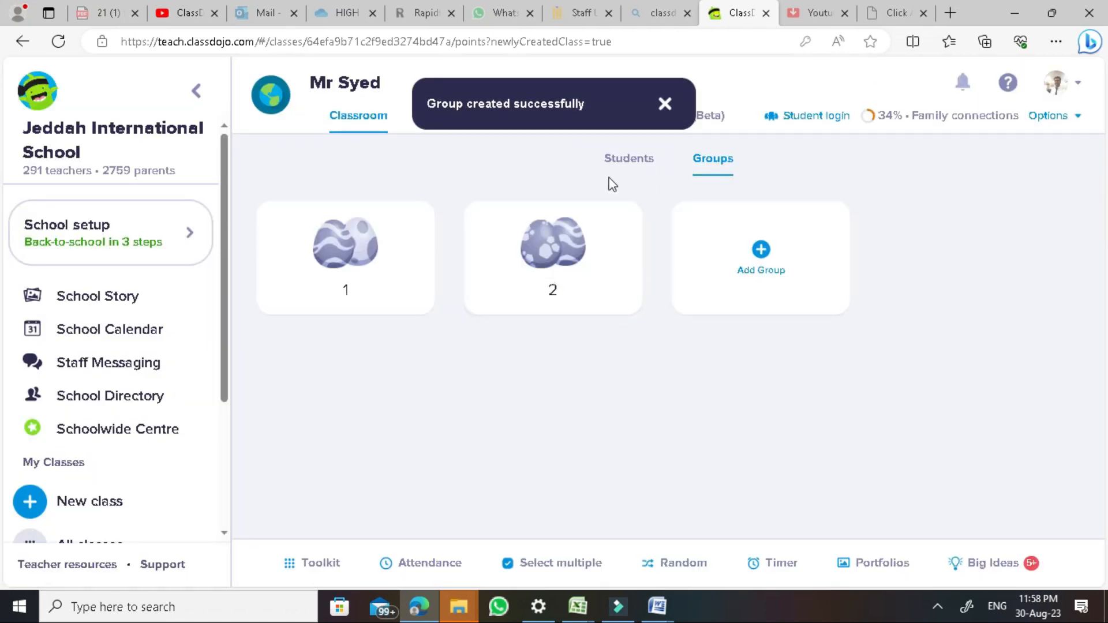
{"action": "left_click", "coordinate": [631, 164]}
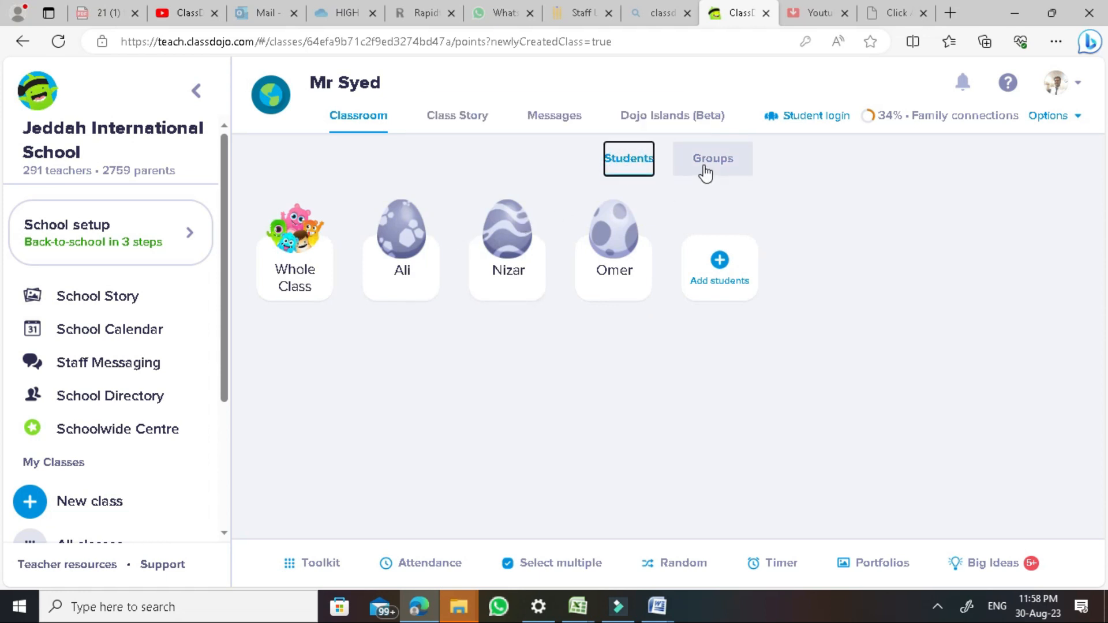
{"action": "left_click", "coordinate": [714, 172]}
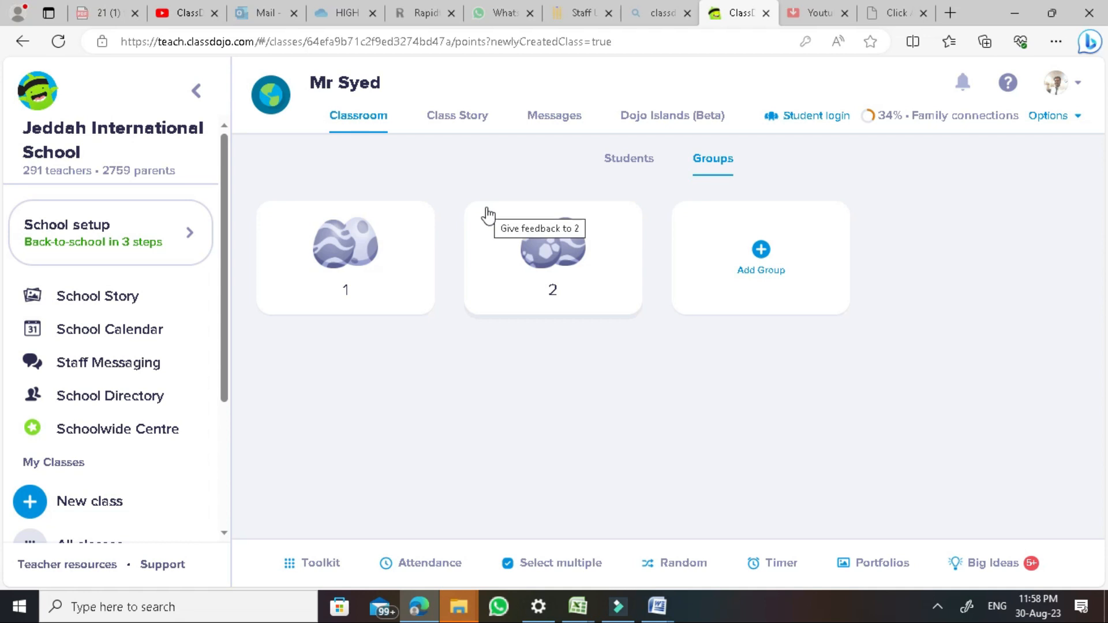
{"action": "left_click", "coordinate": [358, 273]}
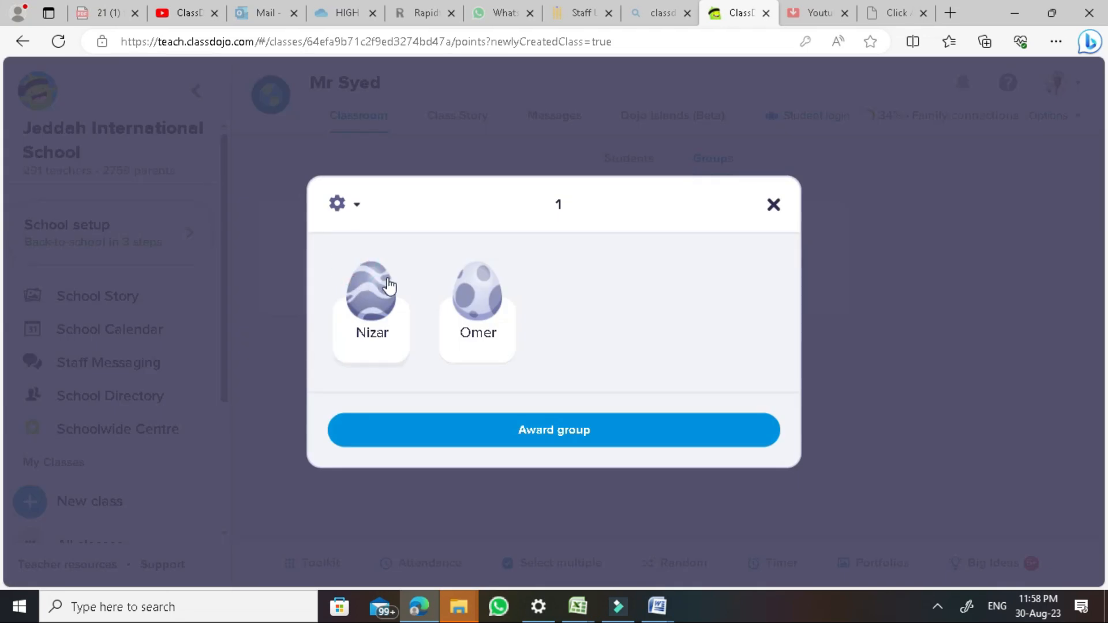
{"action": "left_click", "coordinate": [572, 432]}
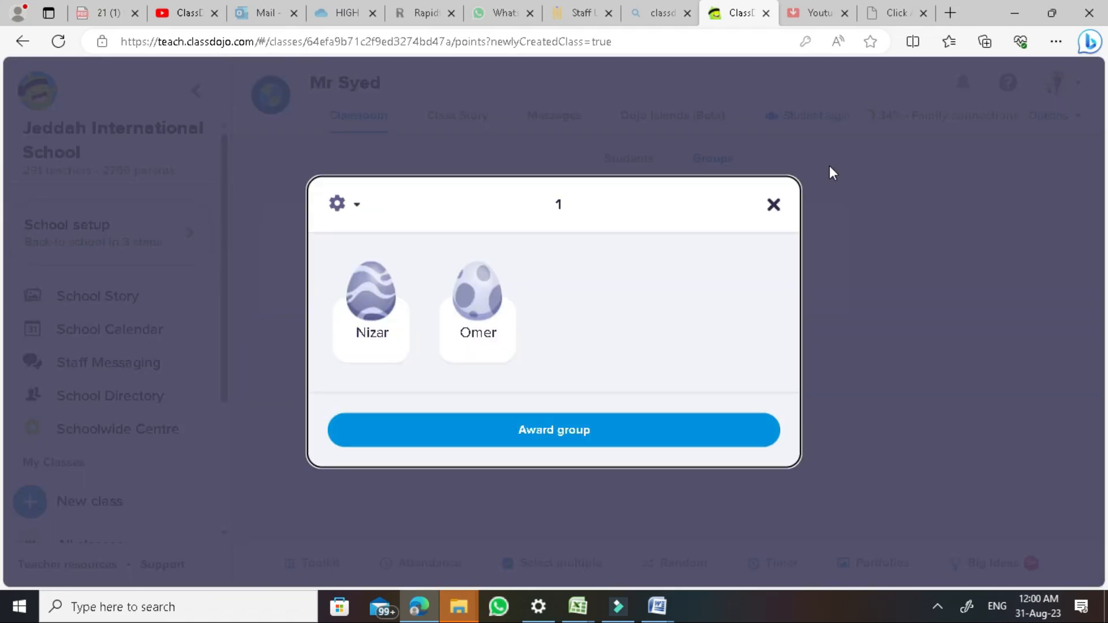
{"action": "left_click", "coordinate": [773, 207]}
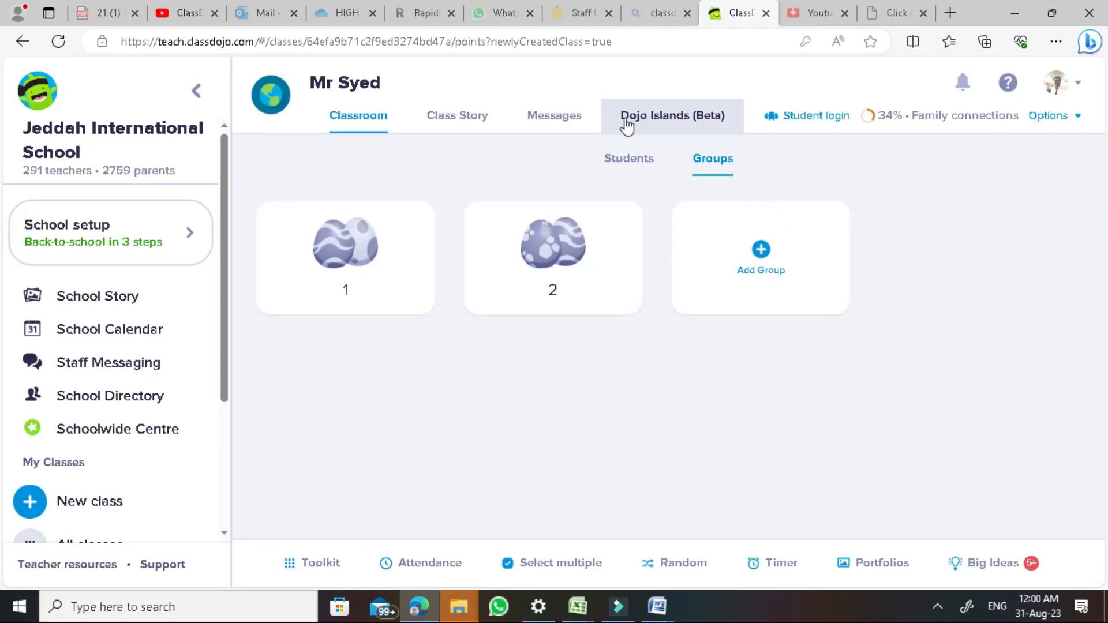
{"action": "left_click", "coordinate": [628, 160]}
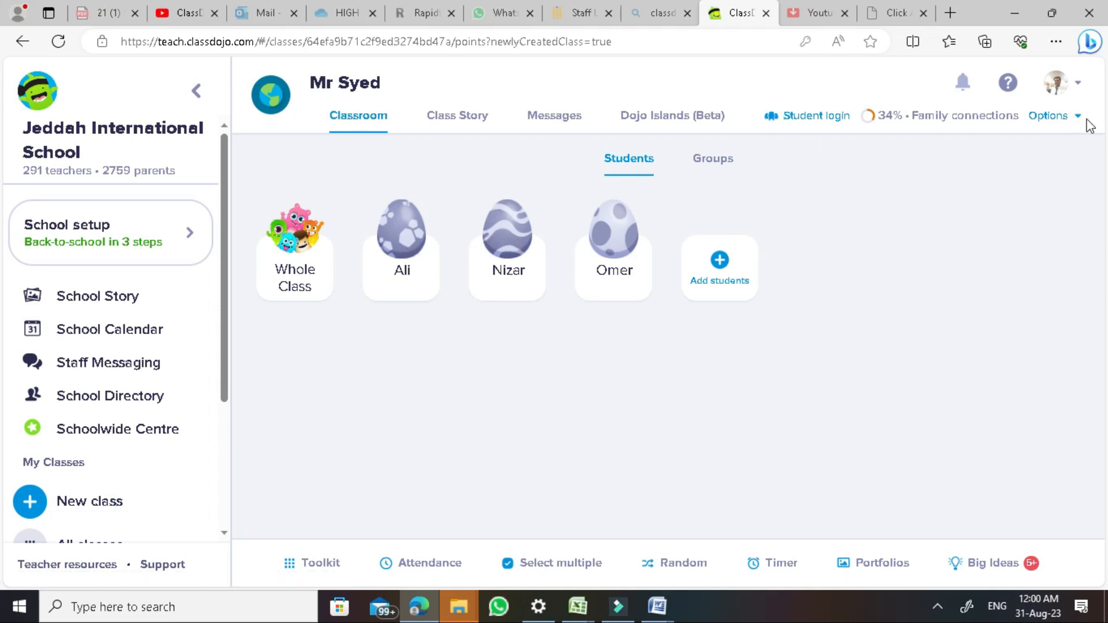
Open Edit class from the class options and browse the icon choices without changing the icon
{"action": "left_click", "coordinate": [1056, 120]}
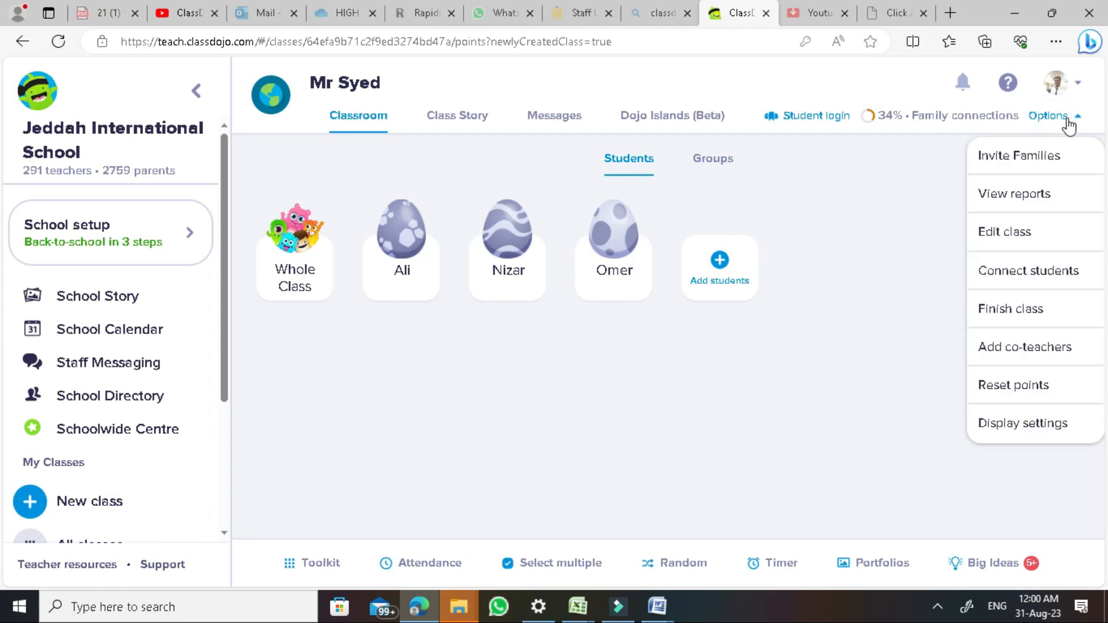
{"action": "left_click", "coordinate": [1016, 234]}
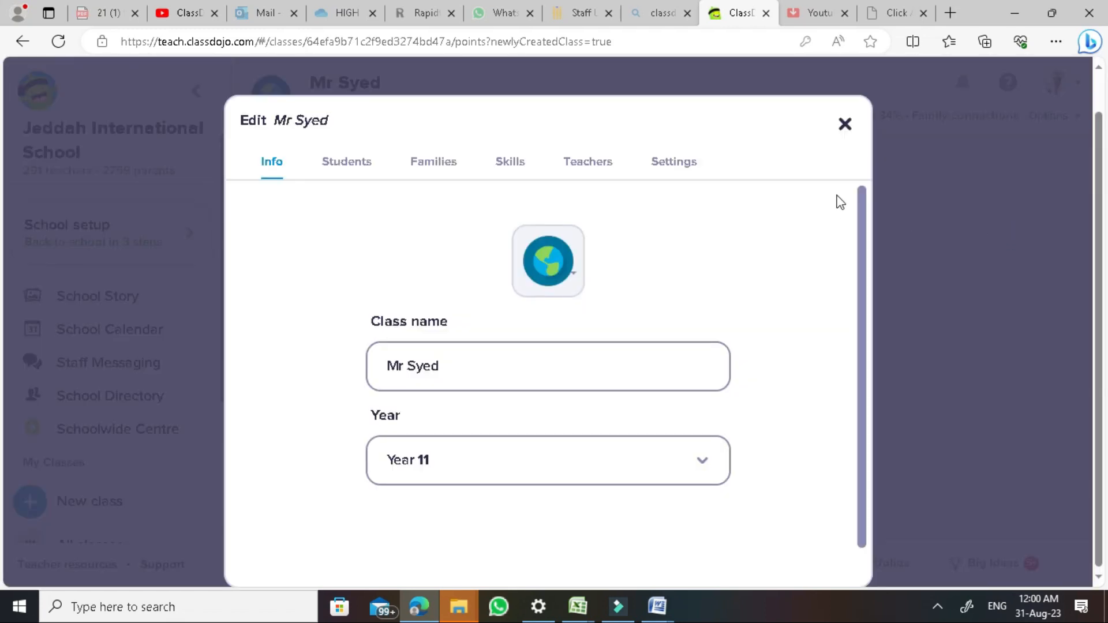
{"action": "left_click", "coordinate": [557, 236]}
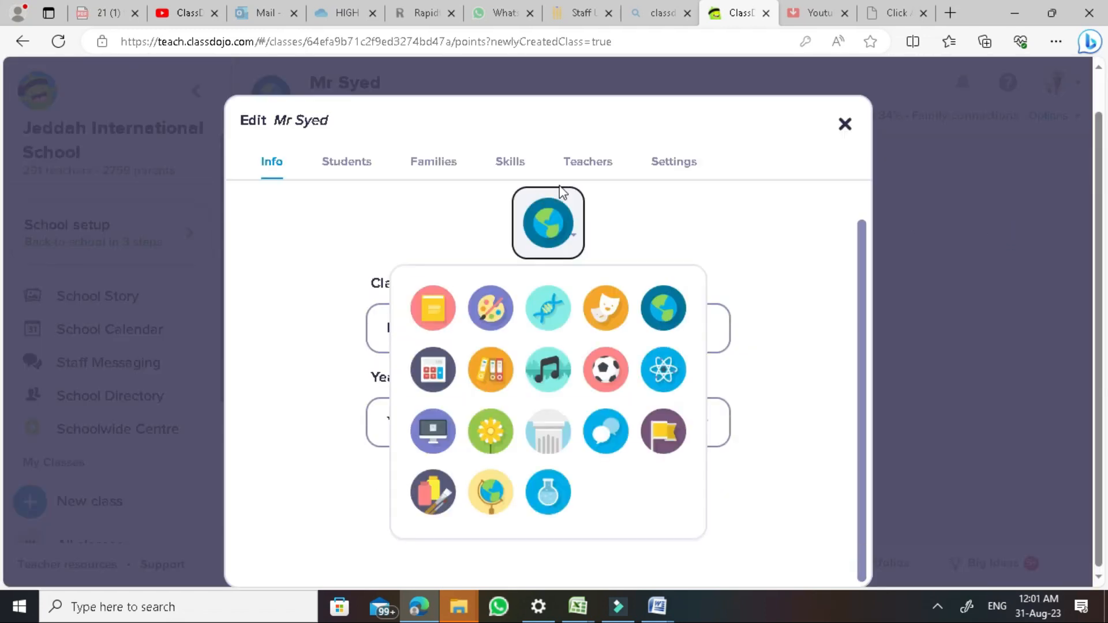
{"action": "left_click", "coordinate": [635, 229]}
{"action": "left_click", "coordinate": [559, 232]}
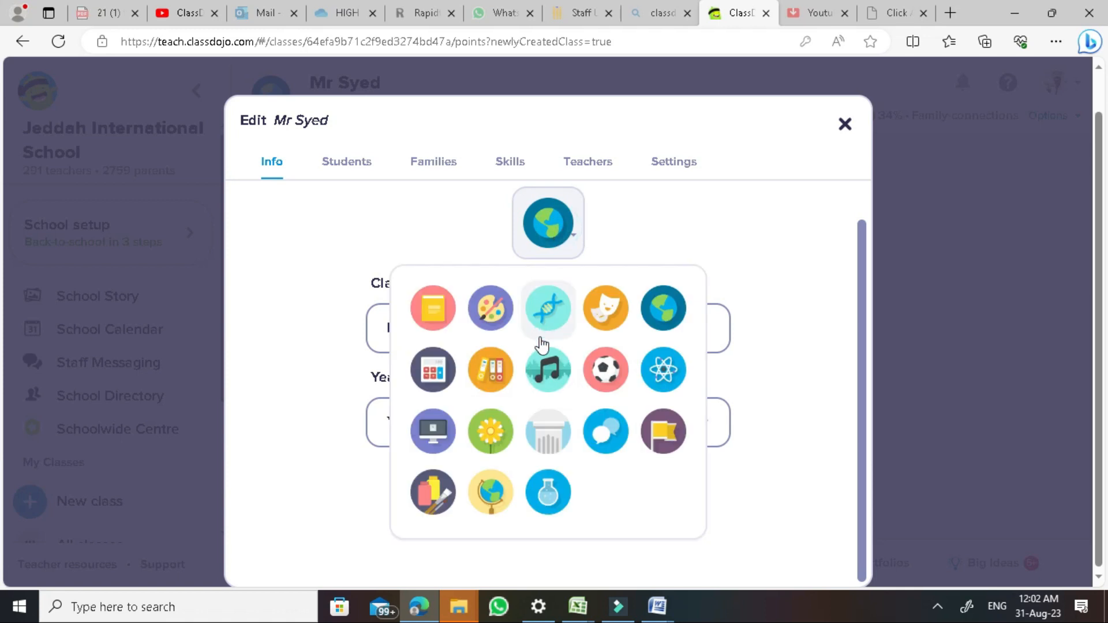
{"action": "left_click", "coordinate": [310, 366]}
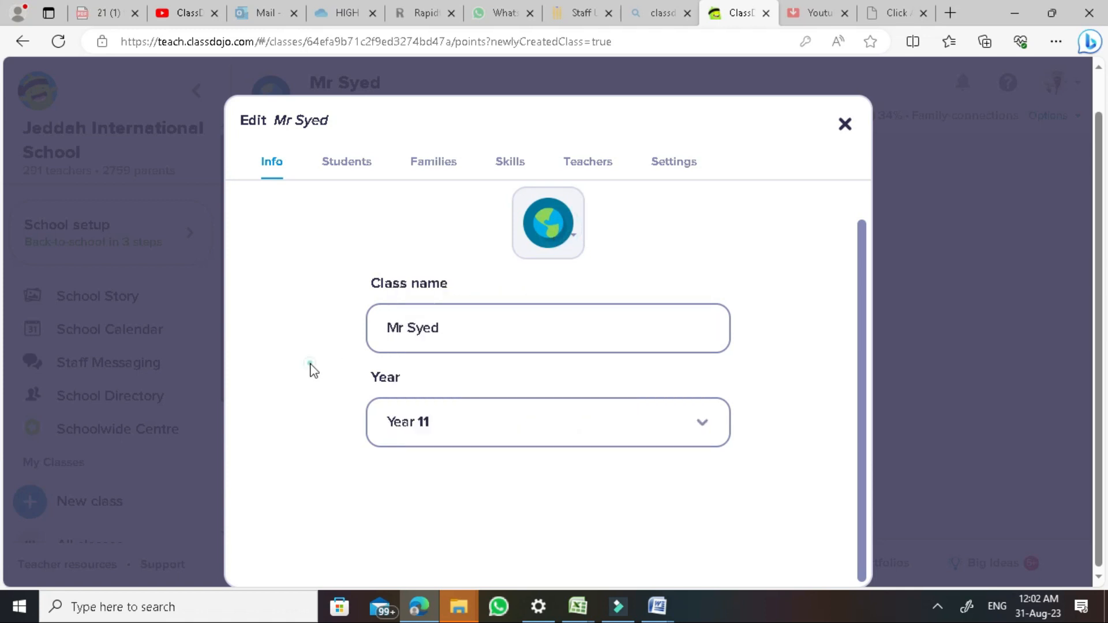
{"action": "left_click_drag", "start_coordinate": [454, 323], "coordinate": [356, 330]}
{"action": "left_click", "coordinate": [354, 327]}
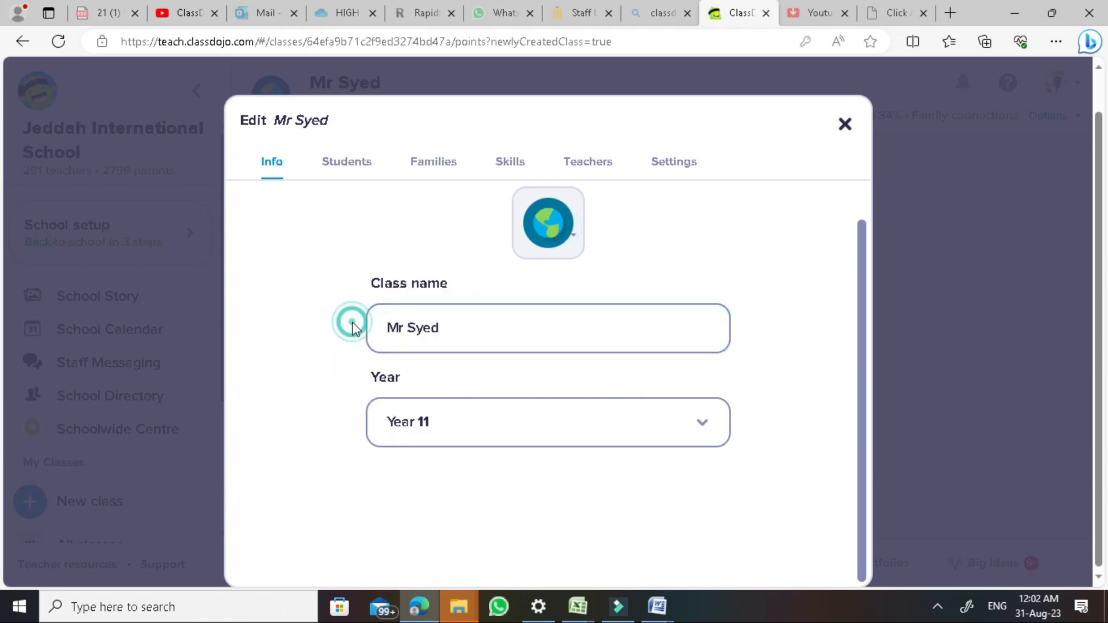
From Edit class's Students list, open the first student's details and their monster picker
{"action": "left_click", "coordinate": [359, 171]}
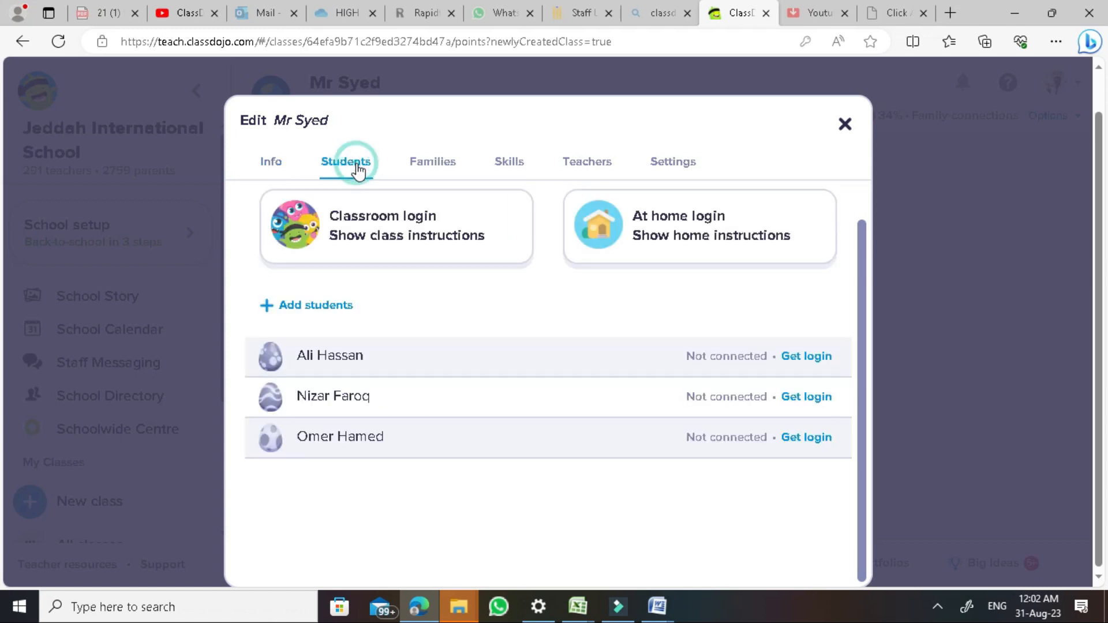
{"action": "left_click", "coordinate": [287, 364]}
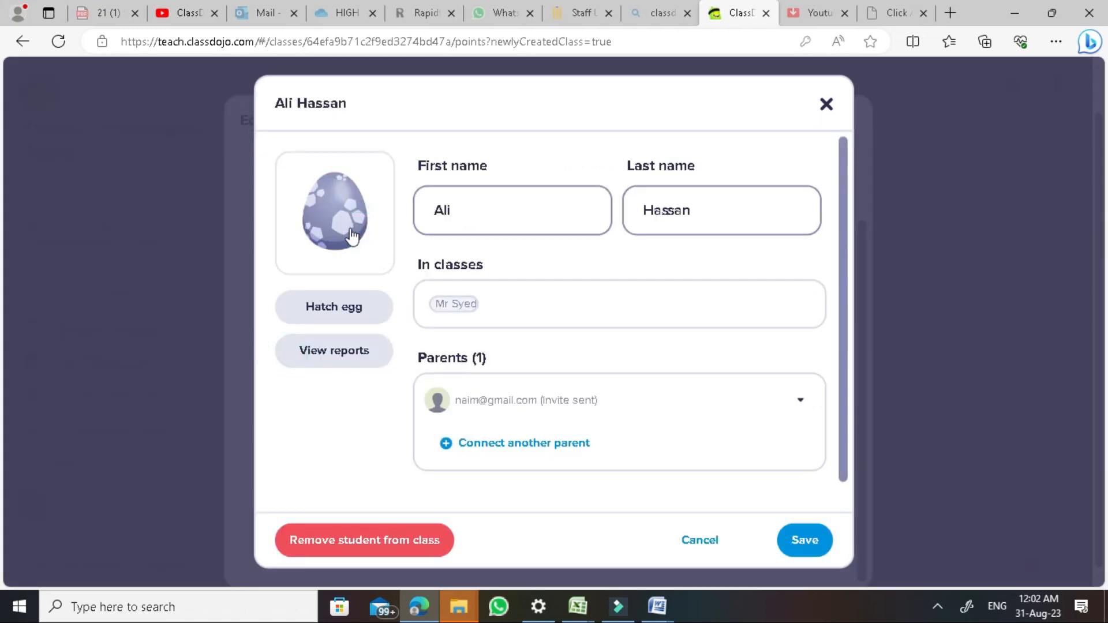
{"action": "left_click", "coordinate": [335, 305]}
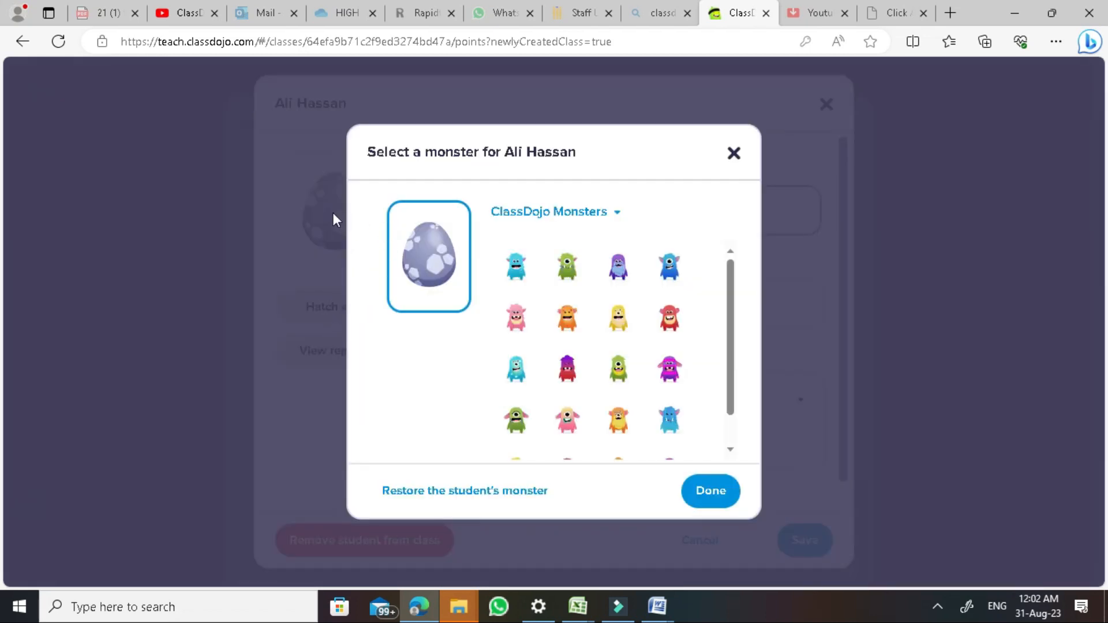
Browse the ClassDojo Monsters, Critters and Reading sets, then close the picker without choosing
{"action": "scroll", "coordinate": [606, 305], "scroll_direction": "down", "scroll_amount": 1}
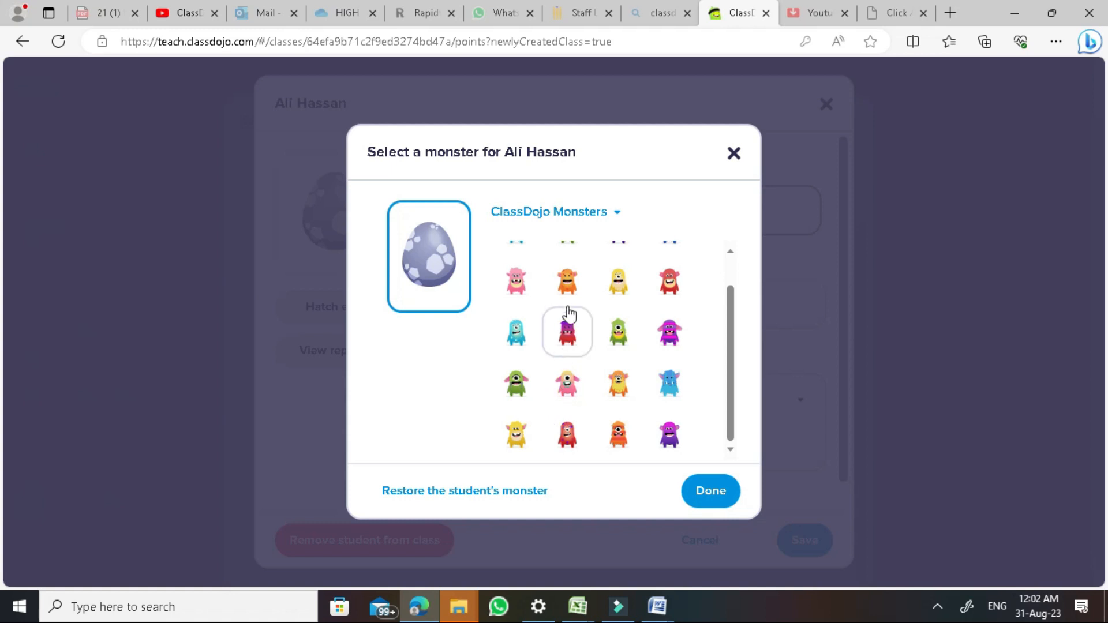
{"action": "scroll", "coordinate": [569, 277], "scroll_direction": "up", "scroll_amount": 1}
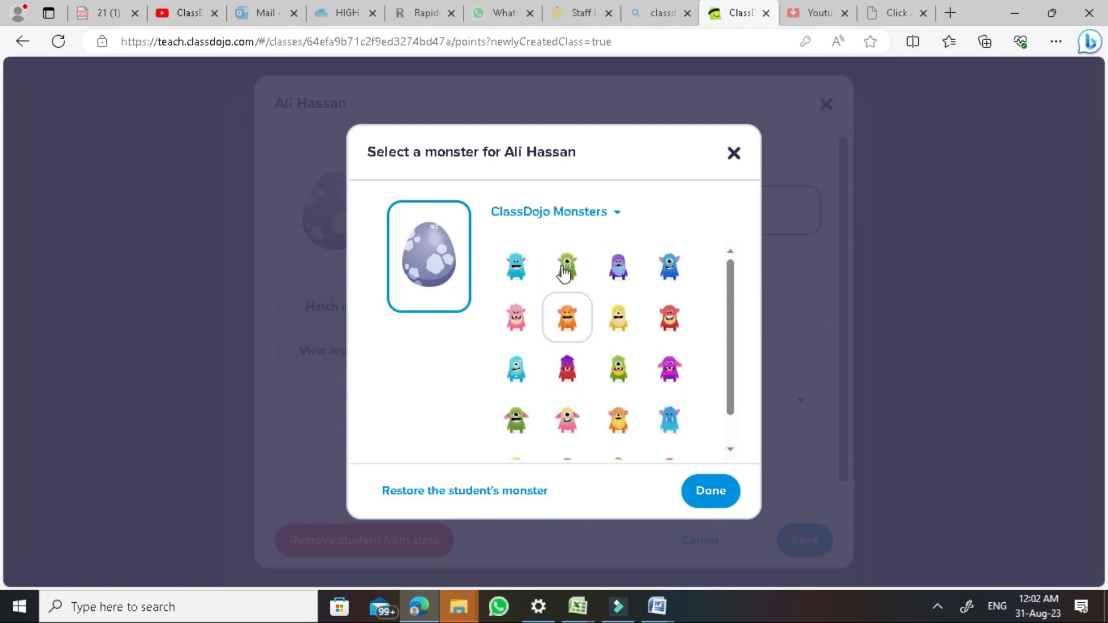
{"action": "left_click", "coordinate": [597, 213]}
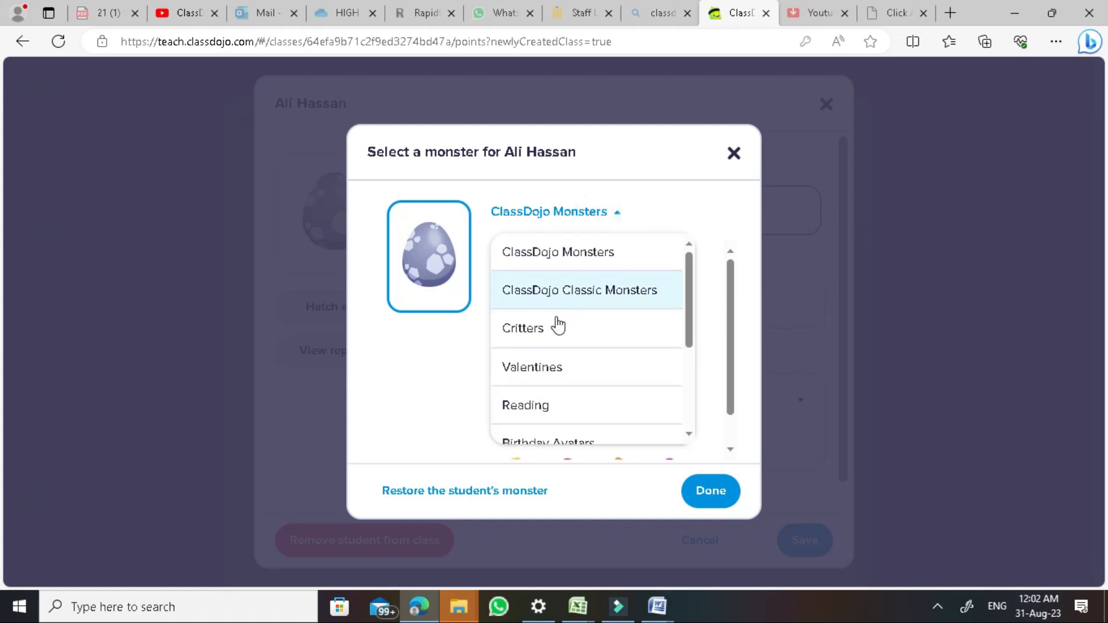
{"action": "scroll", "coordinate": [577, 336], "scroll_direction": "down", "scroll_amount": 6}
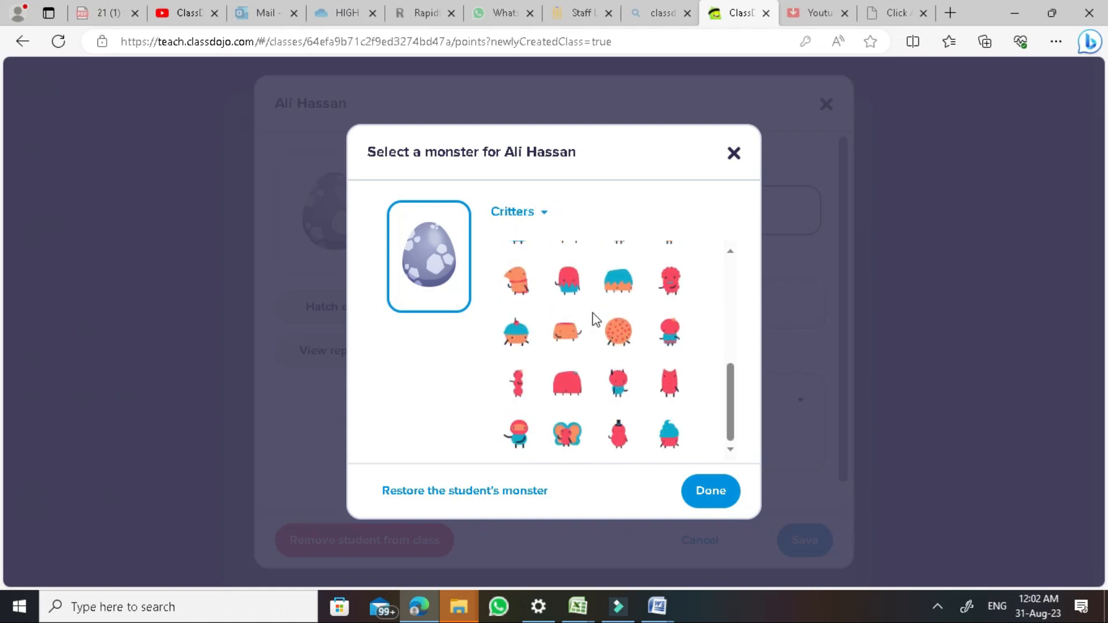
{"action": "scroll", "coordinate": [588, 323], "scroll_direction": "up", "scroll_amount": 5}
{"action": "left_click", "coordinate": [516, 214]}
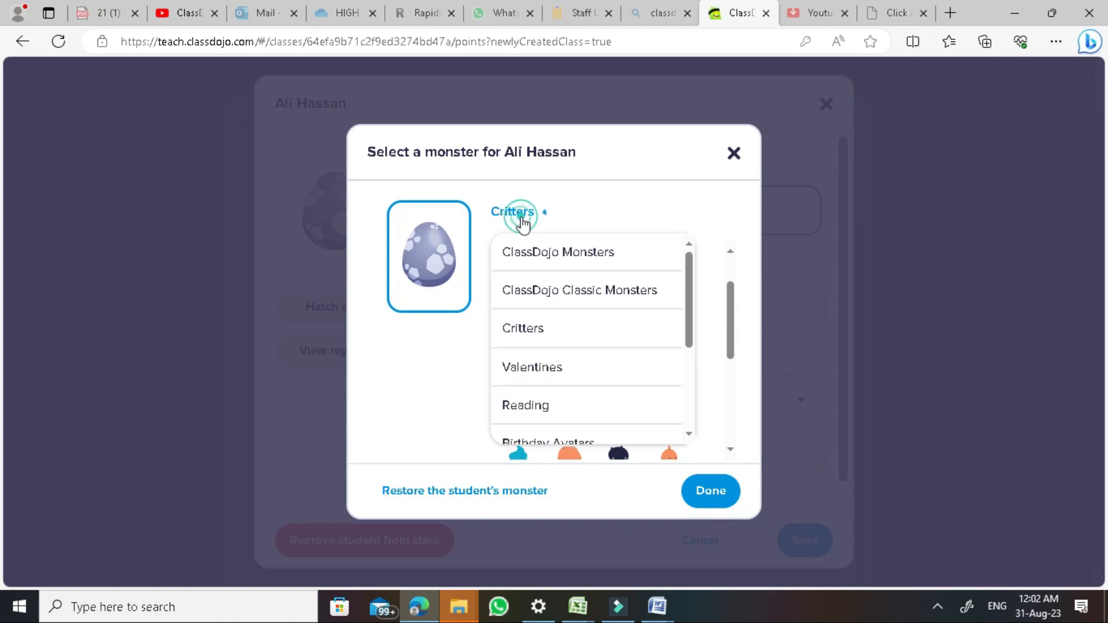
{"action": "left_click", "coordinate": [551, 409]}
{"action": "scroll", "coordinate": [563, 388], "scroll_direction": "down", "scroll_amount": 2}
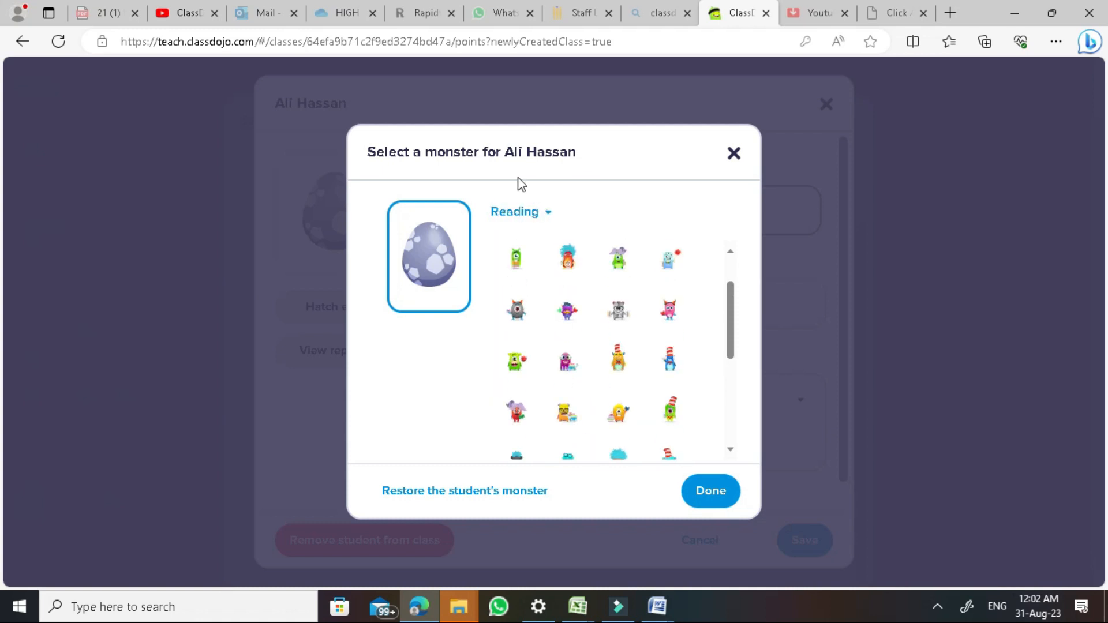
{"action": "left_click", "coordinate": [514, 212]}
{"action": "scroll", "coordinate": [537, 369], "scroll_direction": "down", "scroll_amount": 2}
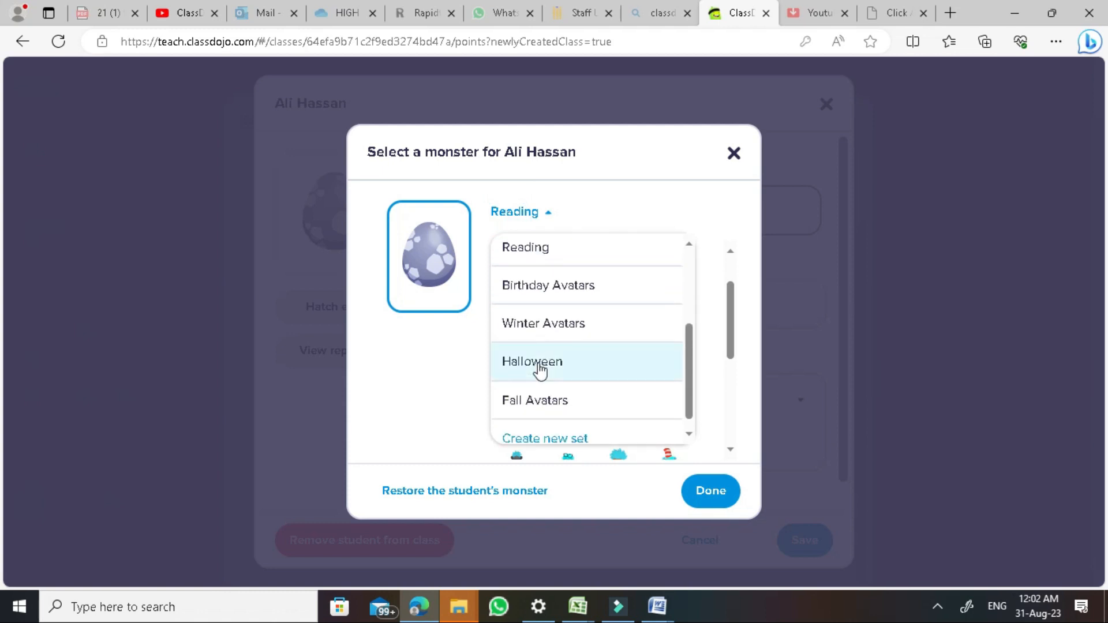
{"action": "scroll", "coordinate": [538, 369], "scroll_direction": "down", "scroll_amount": 1}
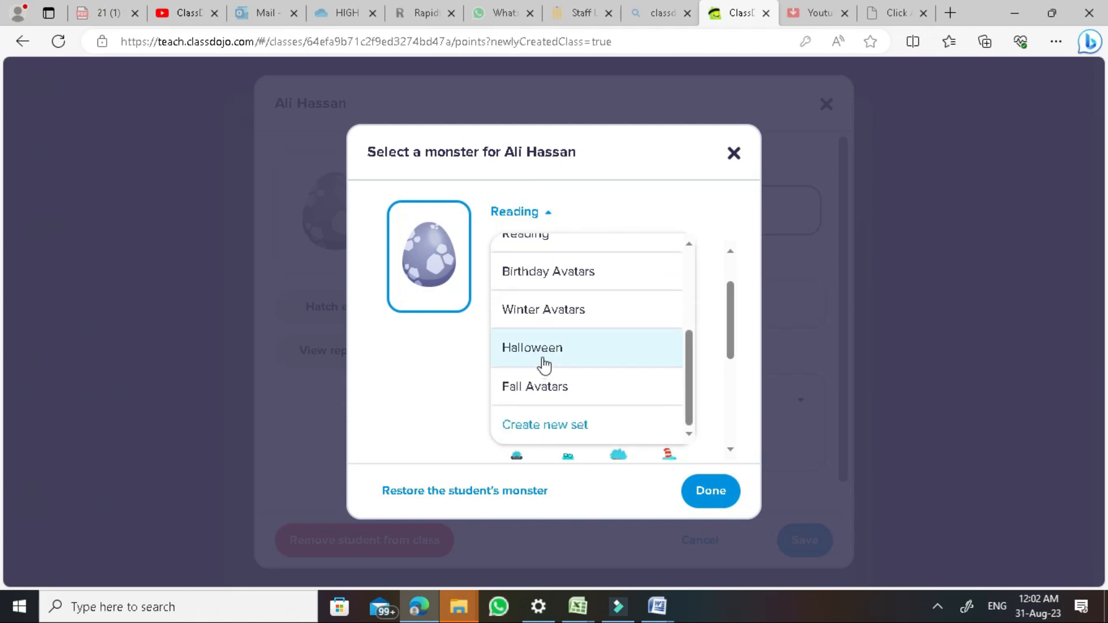
{"action": "left_click", "coordinate": [733, 155]}
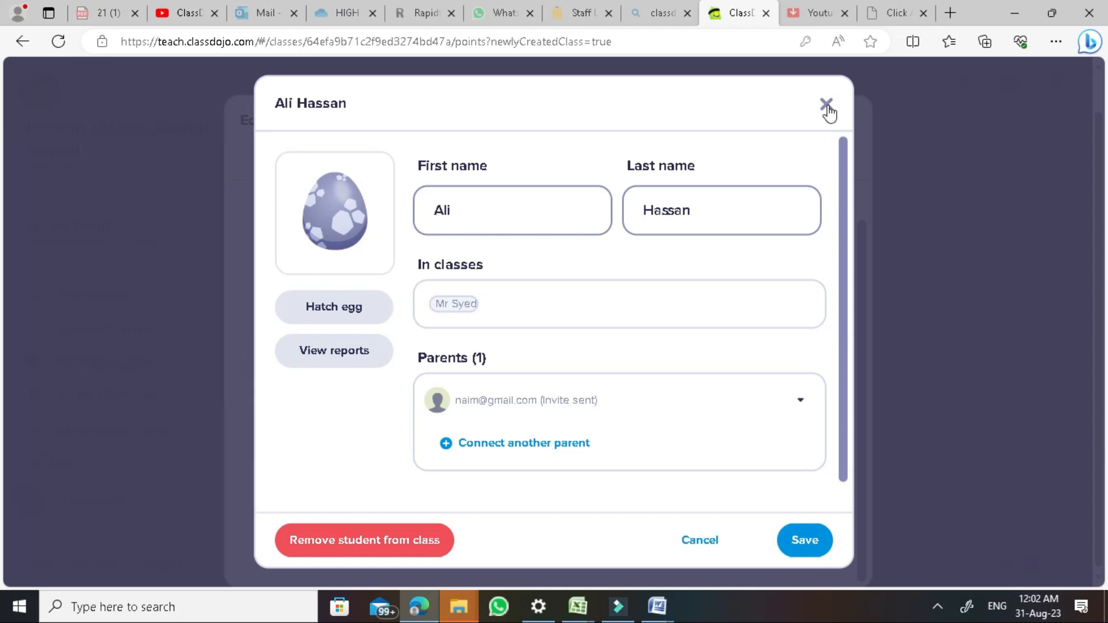
Select the student's first and last name fields and check the parent invitation options
{"action": "double_click", "coordinate": [500, 217]}
{"action": "double_click", "coordinate": [693, 207]}
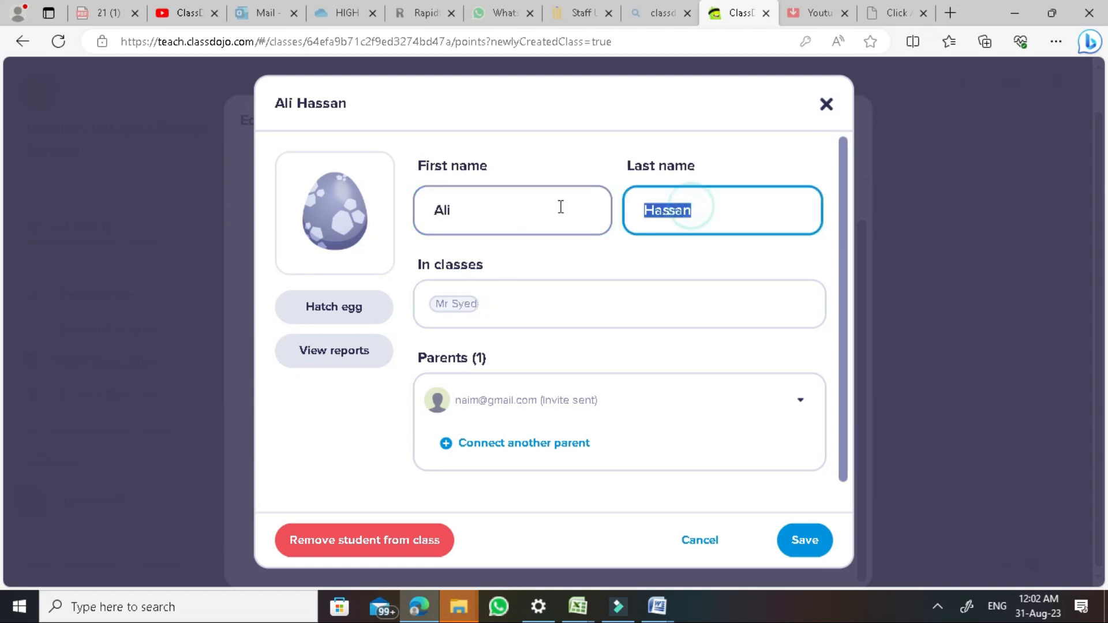
{"action": "left_click", "coordinate": [512, 207]}
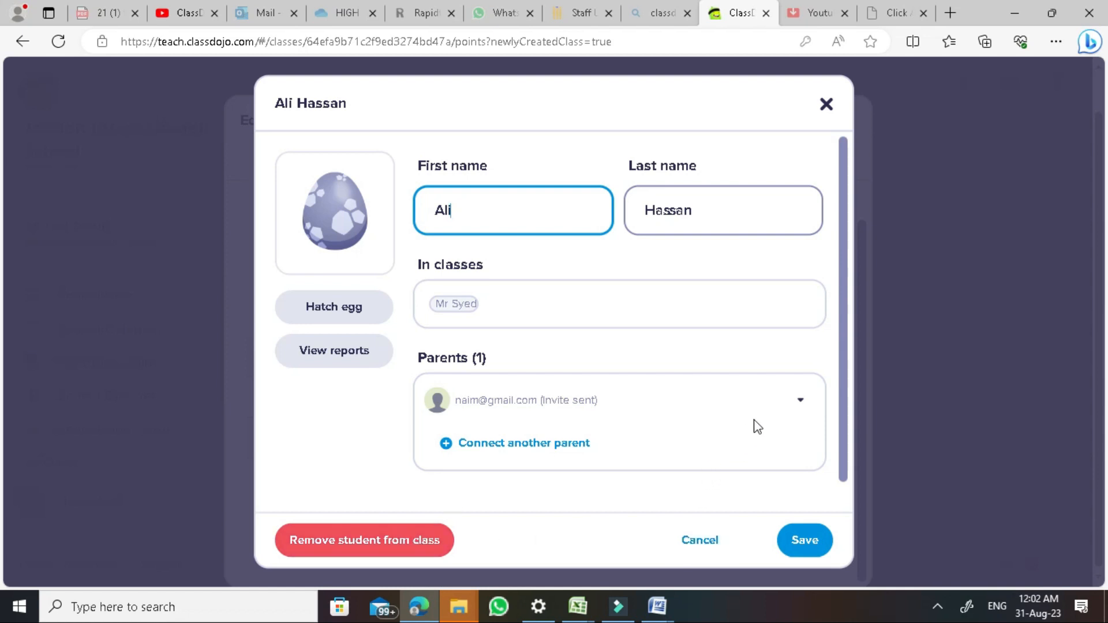
{"action": "left_click", "coordinate": [783, 399]}
{"action": "left_click", "coordinate": [800, 404]}
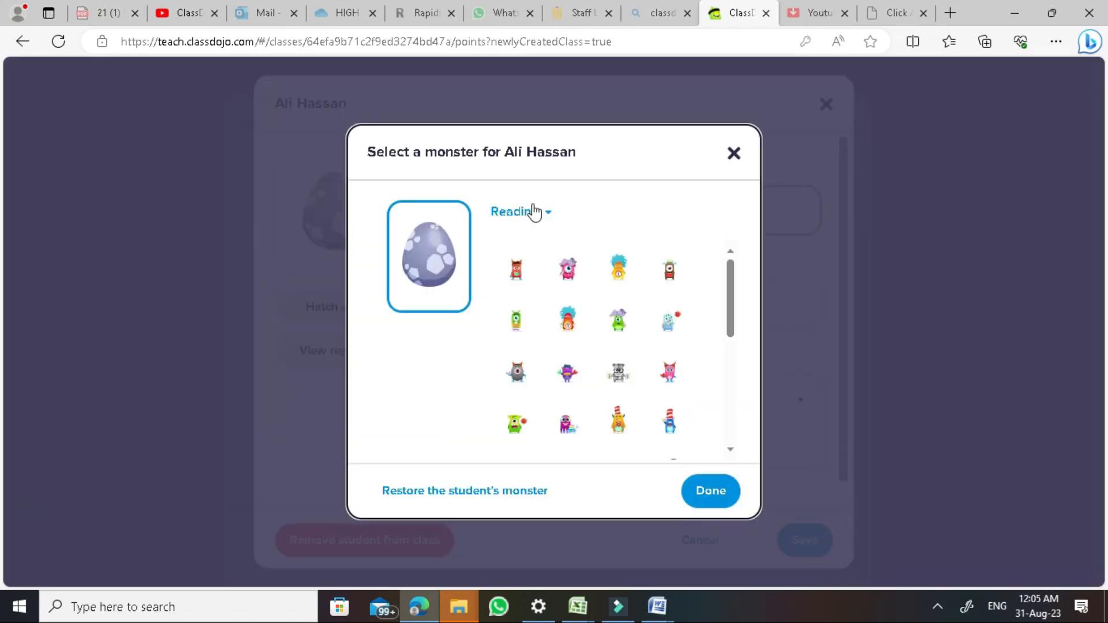
Create a custom monster set named 'Nice' and open its monster image upload
{"action": "left_click", "coordinate": [530, 212]}
{"action": "scroll", "coordinate": [548, 326], "scroll_direction": "down", "scroll_amount": 4}
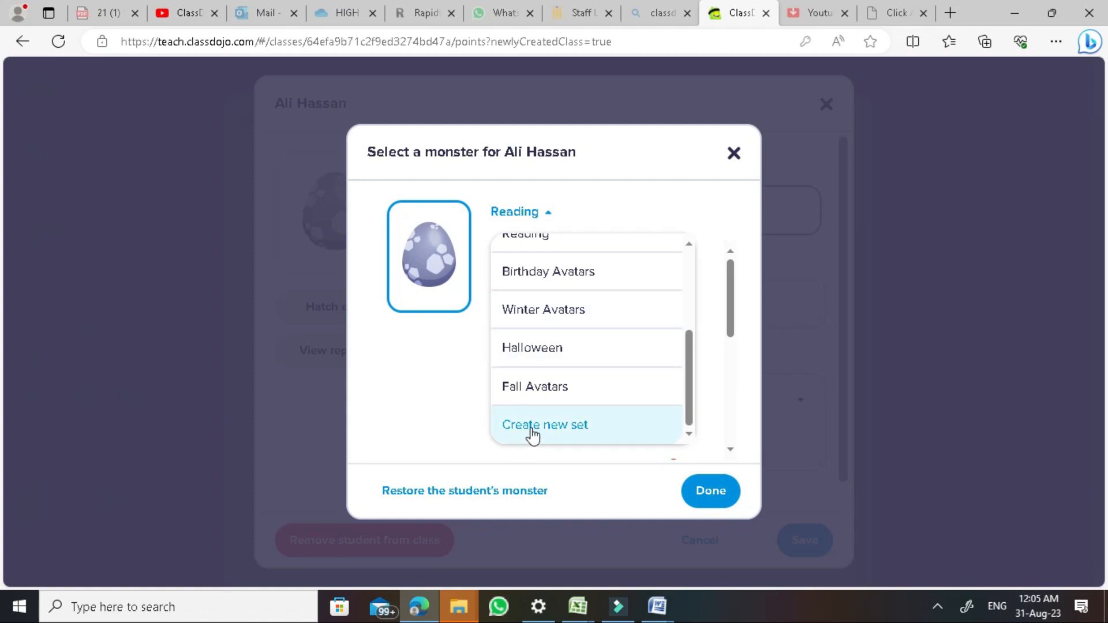
{"action": "left_click", "coordinate": [563, 418]}
{"action": "left_click", "coordinate": [470, 354]}
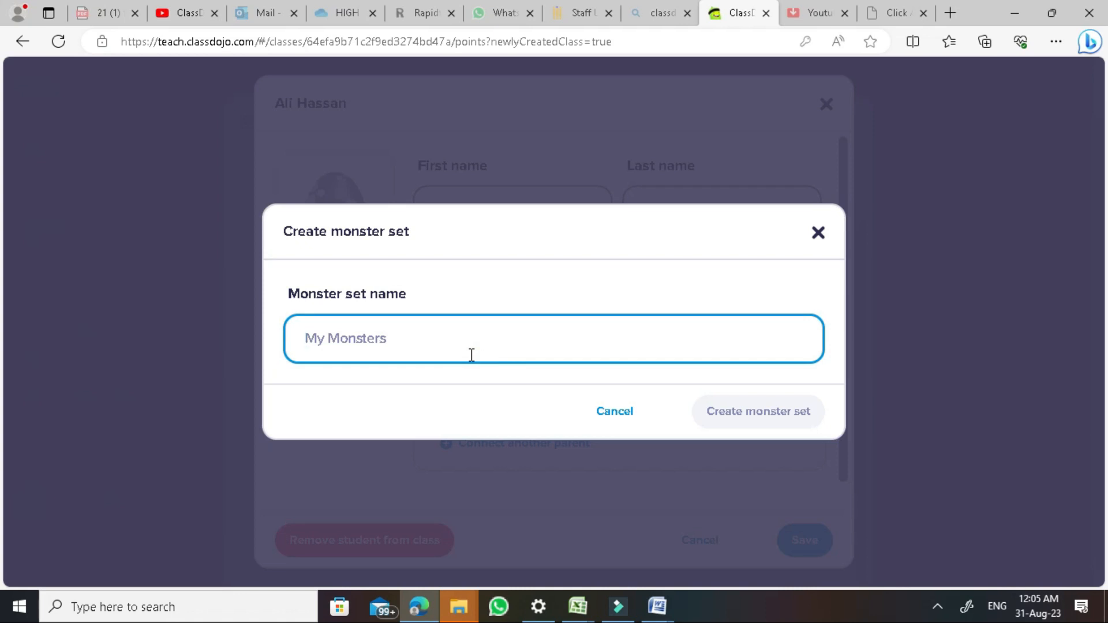
{"action": "type", "text": "Nice"}
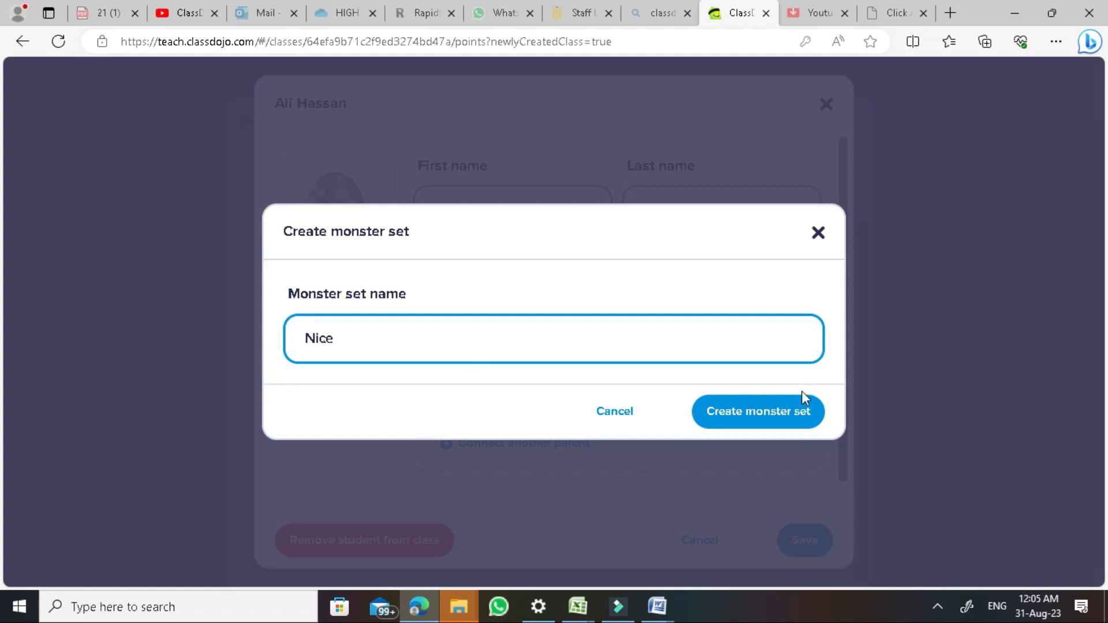
{"action": "left_click", "coordinate": [783, 425]}
{"action": "left_click", "coordinate": [580, 237]}
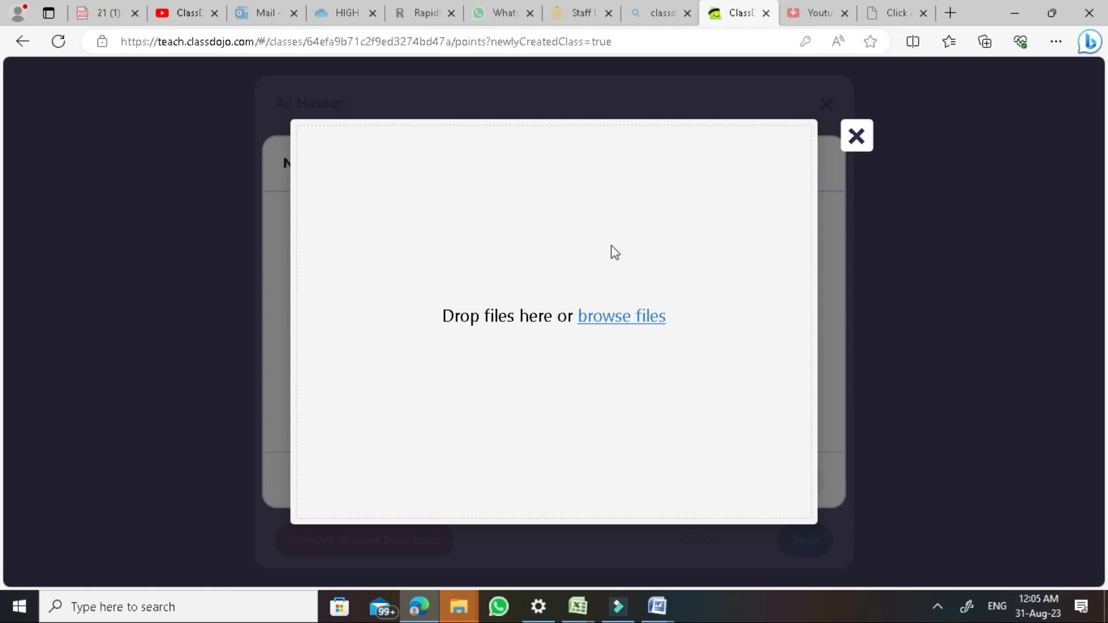
{"action": "left_click", "coordinate": [621, 314]}
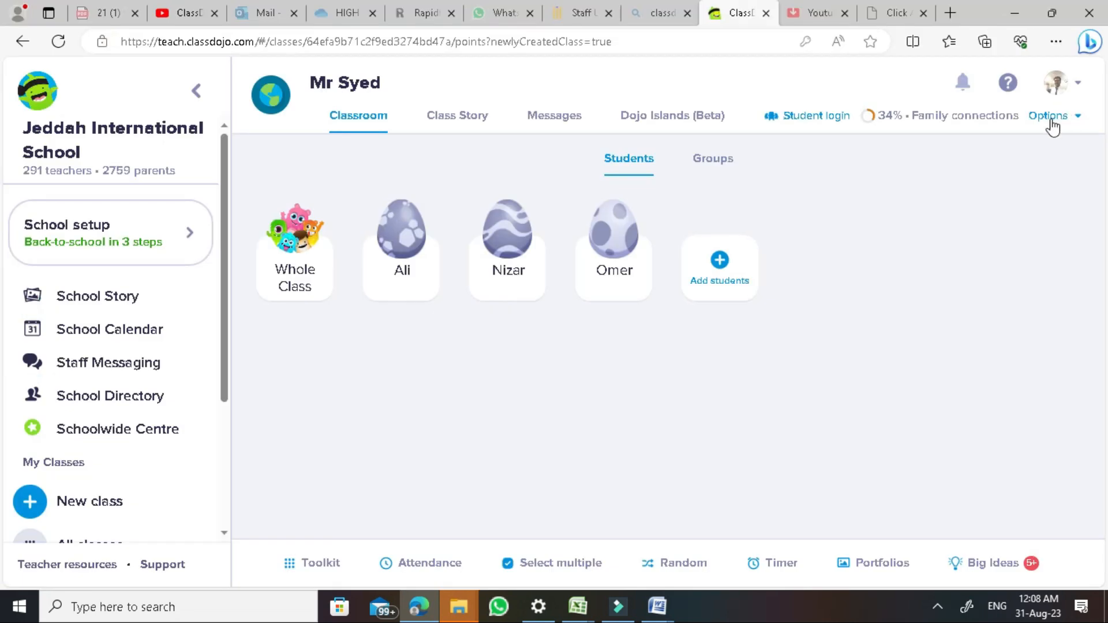
Change the class icon to a calculator, then open the Class Work skill from the Skills list
{"action": "left_click", "coordinate": [1051, 118]}
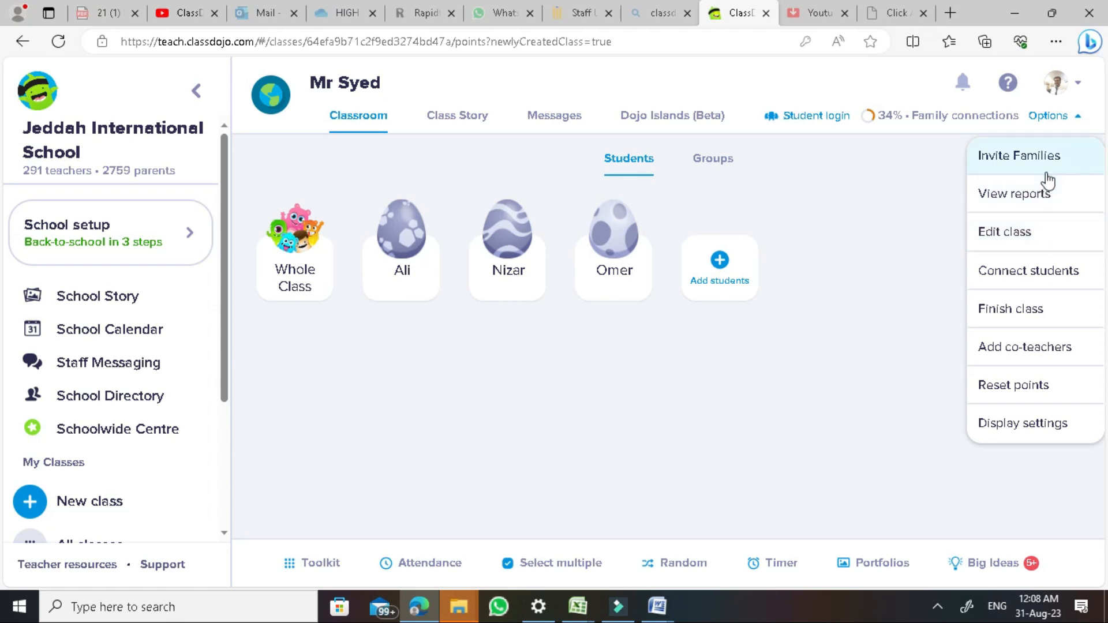
{"action": "left_click", "coordinate": [1017, 232]}
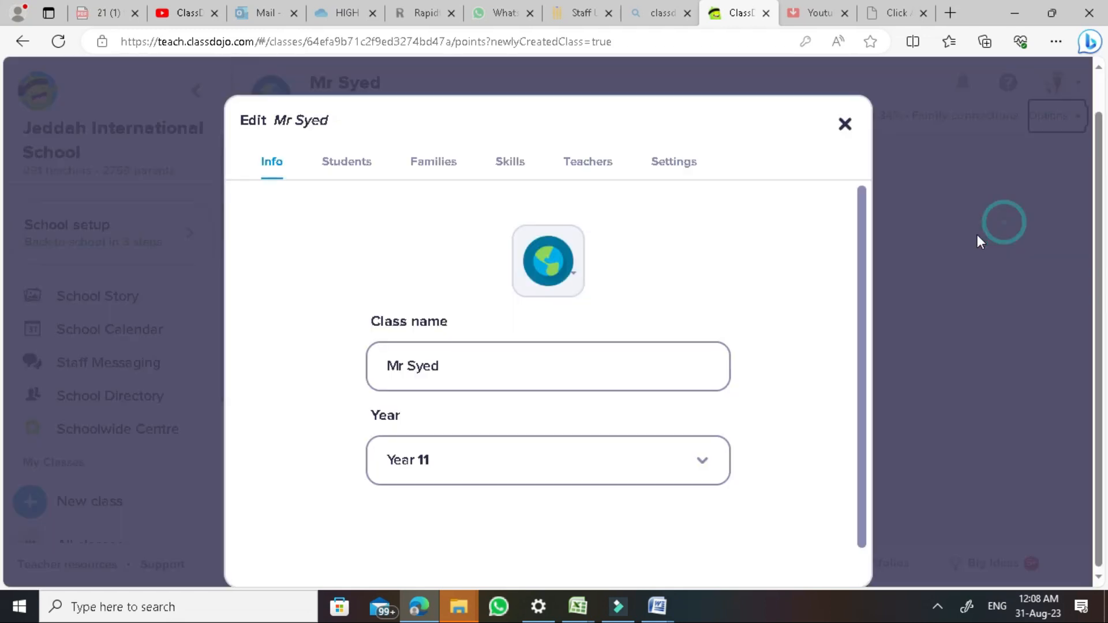
{"action": "left_click", "coordinate": [536, 258]}
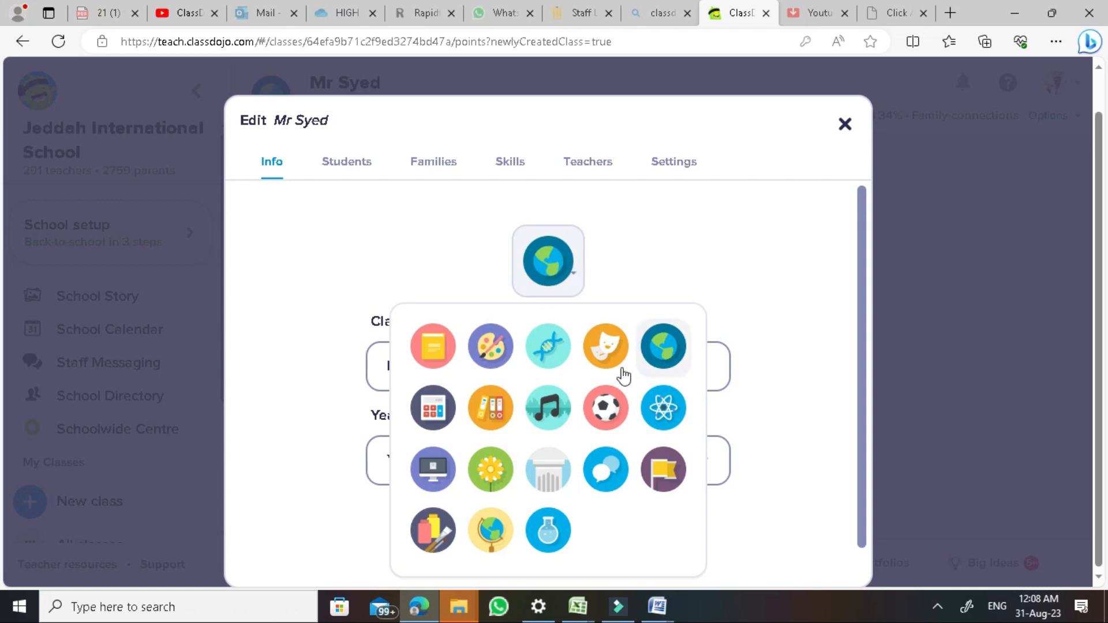
{"action": "left_click", "coordinate": [441, 422]}
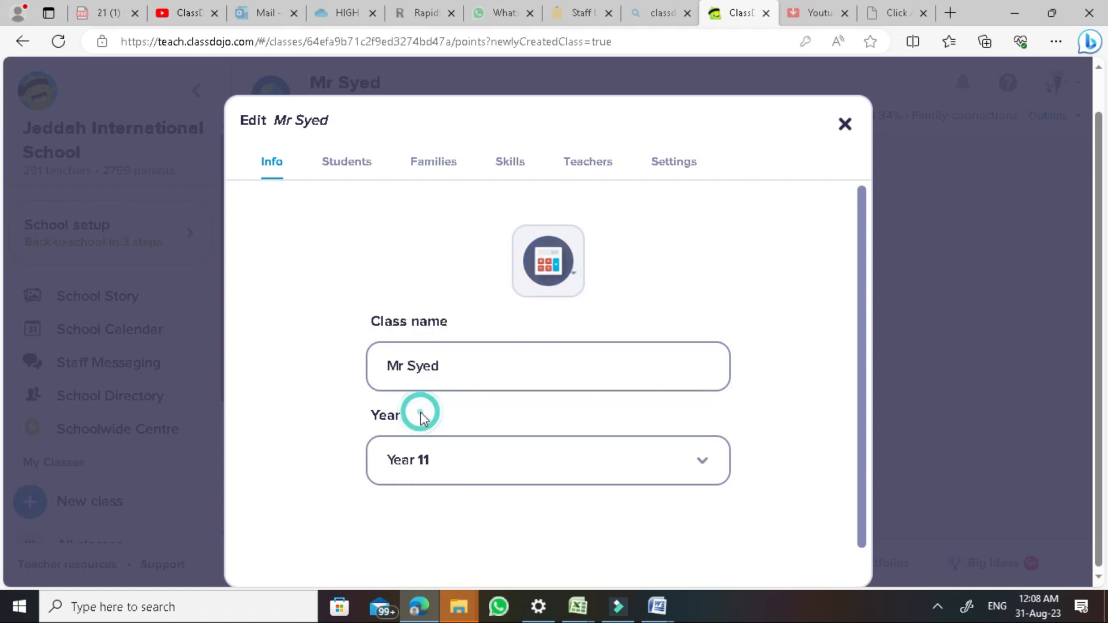
{"action": "left_click", "coordinate": [466, 364]}
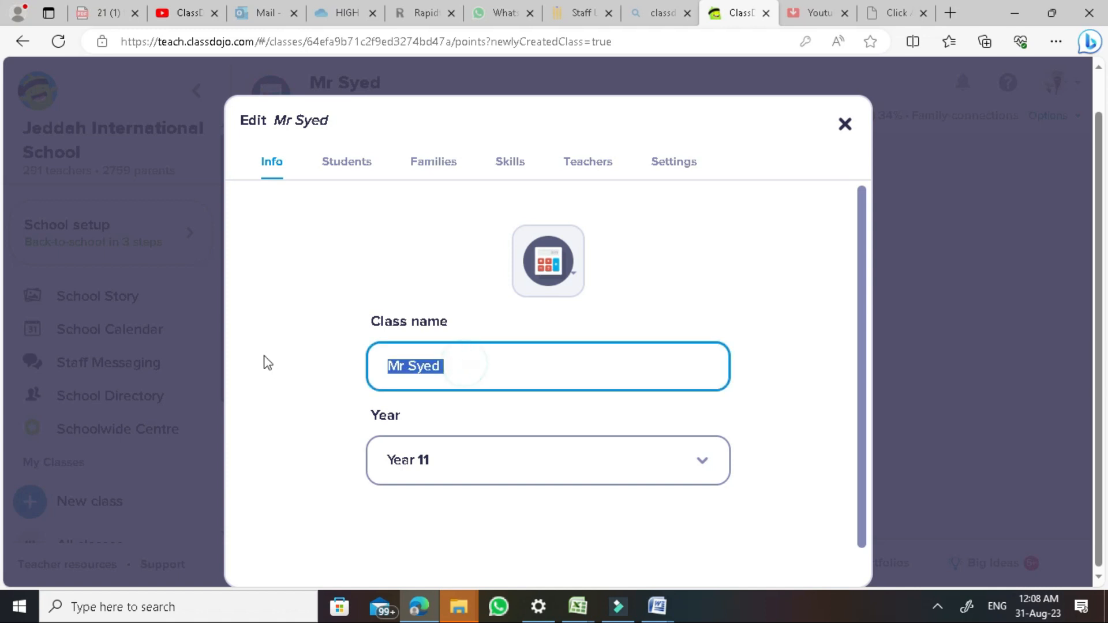
{"action": "left_click", "coordinate": [519, 172]}
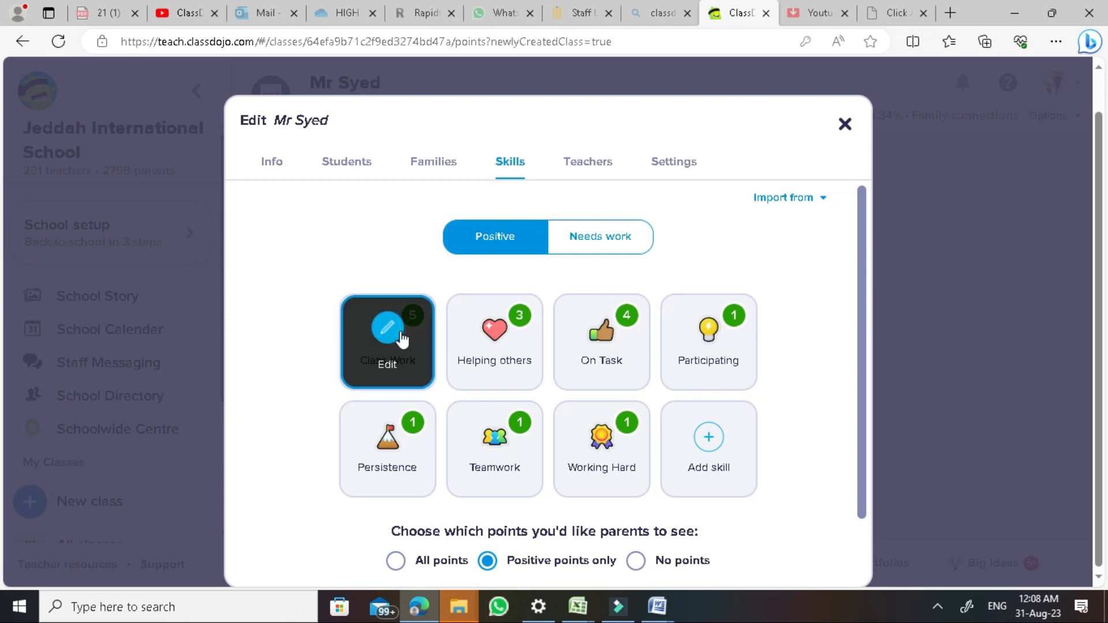
{"action": "left_click", "coordinate": [404, 344]}
Try a globe icon on the Class Work skill, then discard the change
{"action": "left_click", "coordinate": [573, 228]}
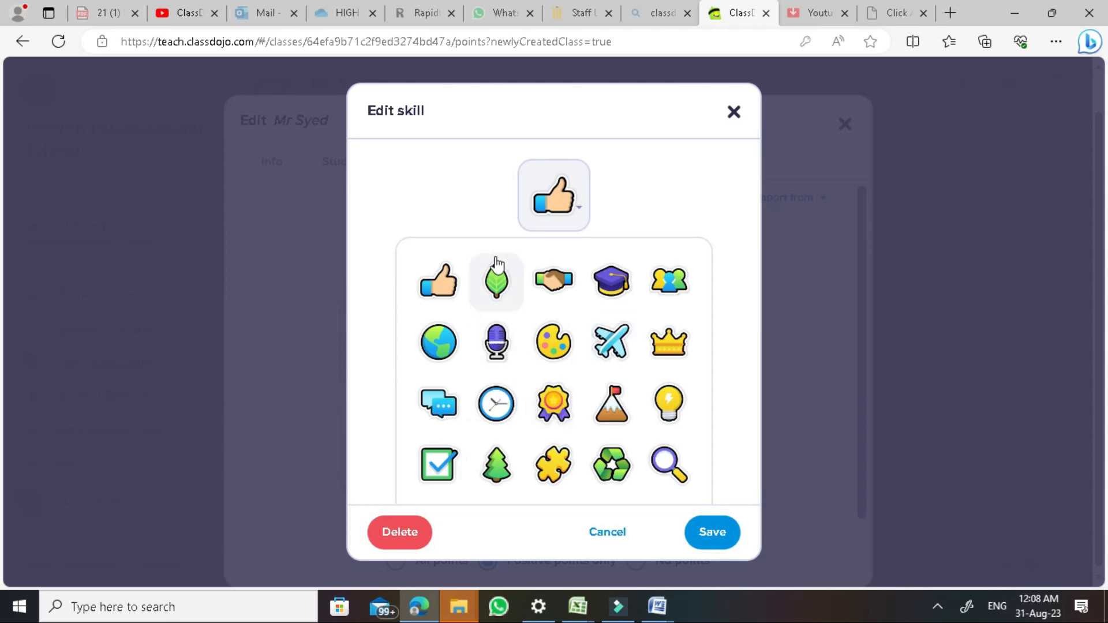
{"action": "left_click", "coordinate": [437, 343]}
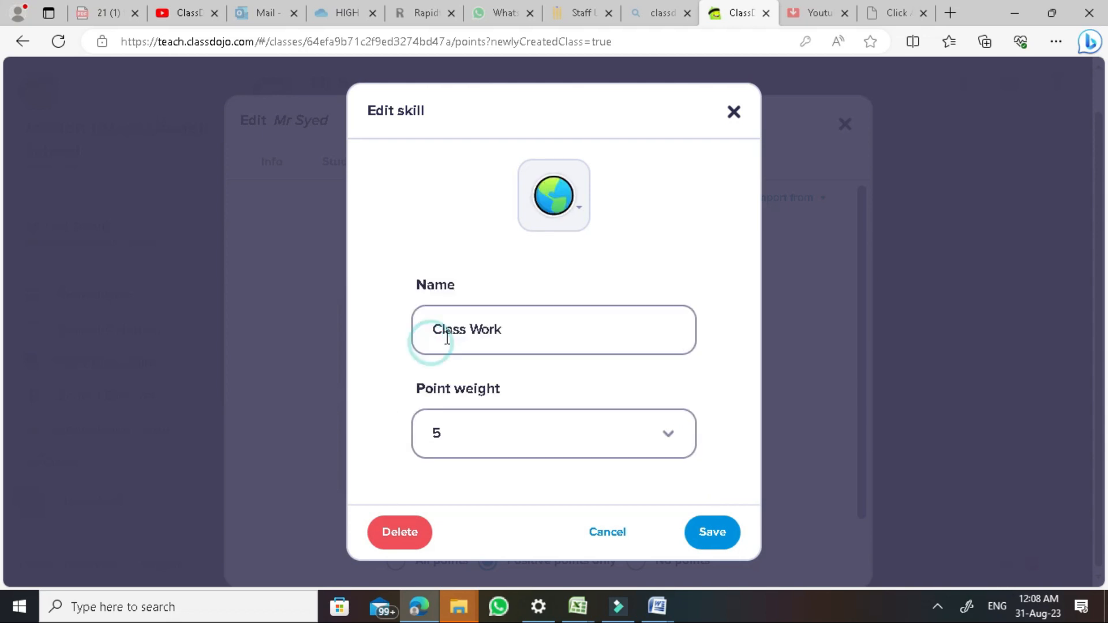
{"action": "left_click", "coordinate": [604, 531]}
Draft a 'Task Completation' skill with a graduation cap icon, cancel it, and close class settings
{"action": "left_click", "coordinate": [708, 440]}
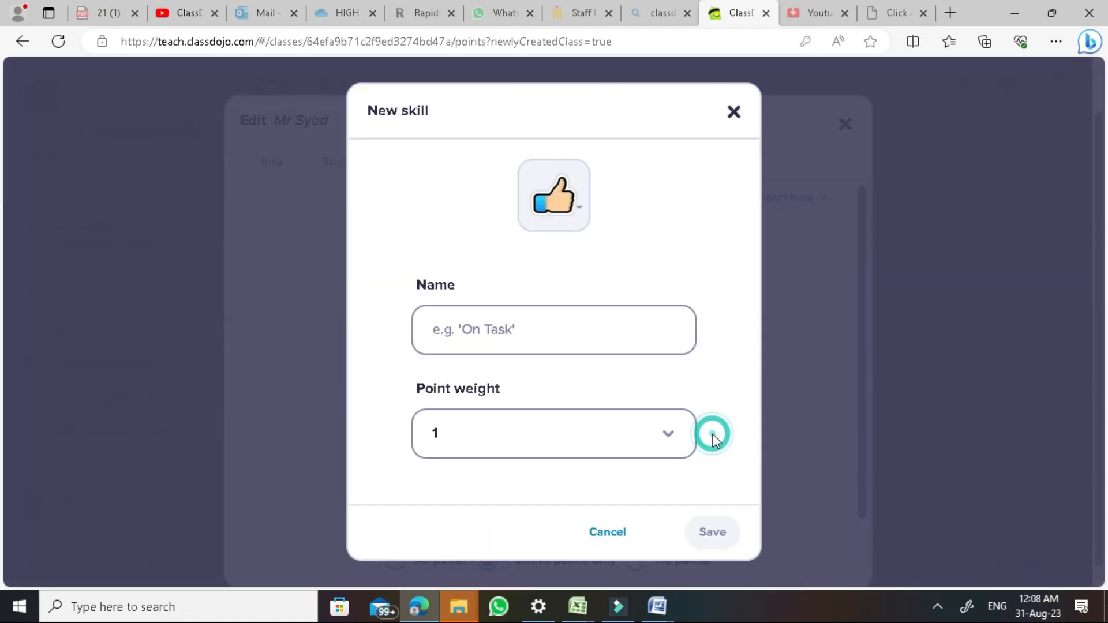
{"action": "left_click", "coordinate": [564, 204]}
{"action": "left_click", "coordinate": [606, 279]}
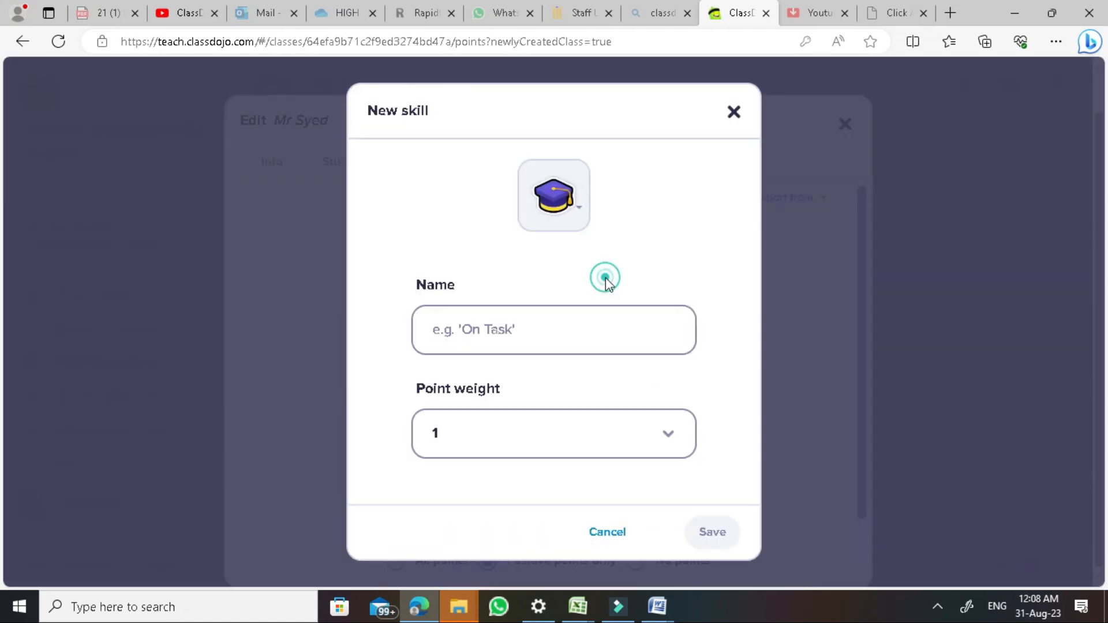
{"action": "left_click", "coordinate": [535, 325]}
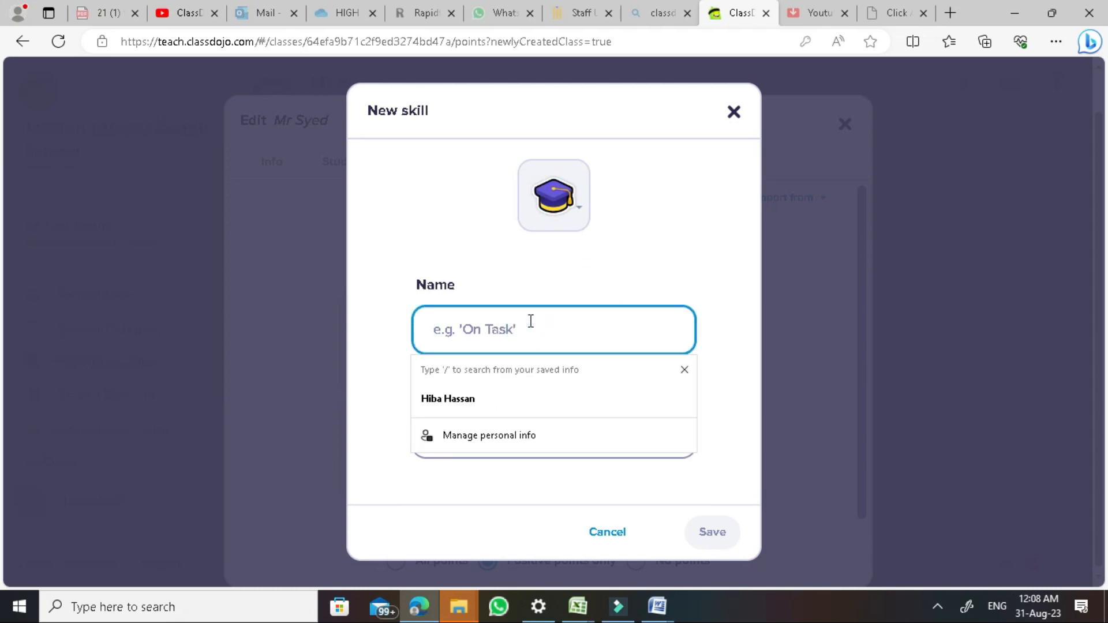
{"action": "type", "text": "Homewo"}
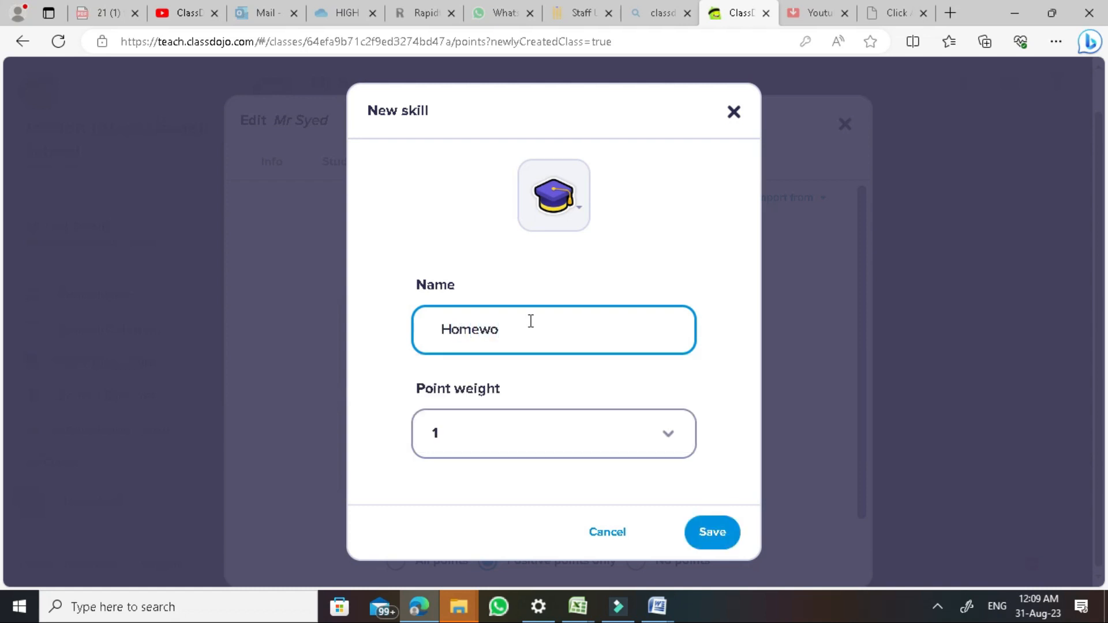
{"action": "key", "text": "BackSpace"}
{"action": "key", "text": "BackSpace"}
{"action": "key", "text": "BackSpace"}
{"action": "key", "text": "BackSpace"}
{"action": "key", "text": "BackSpace"}
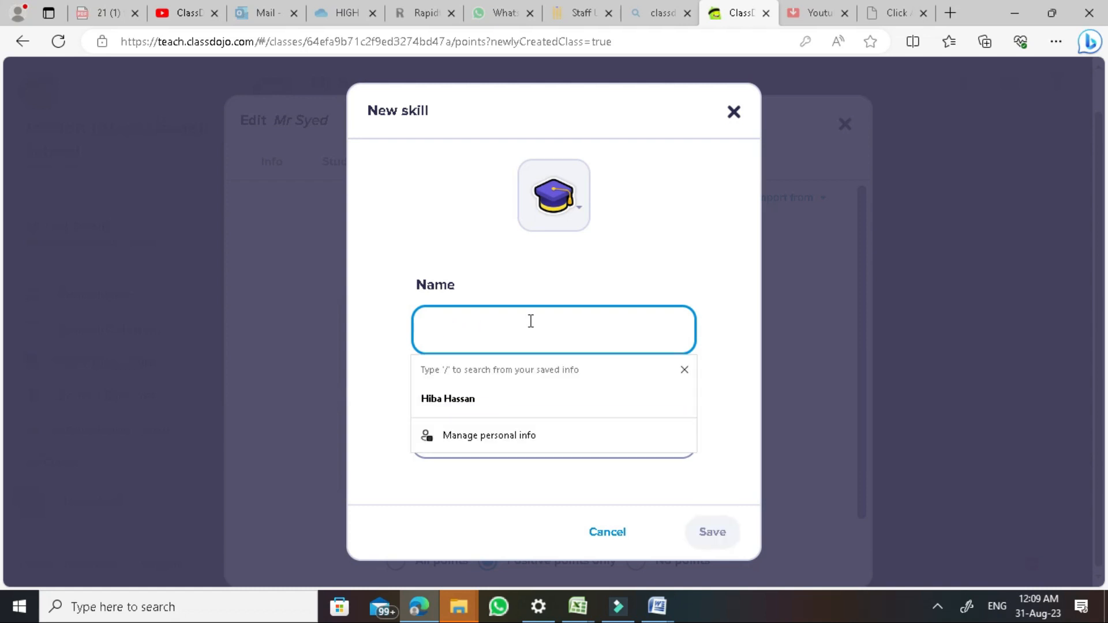
{"action": "type", "text": "Task Completation"}
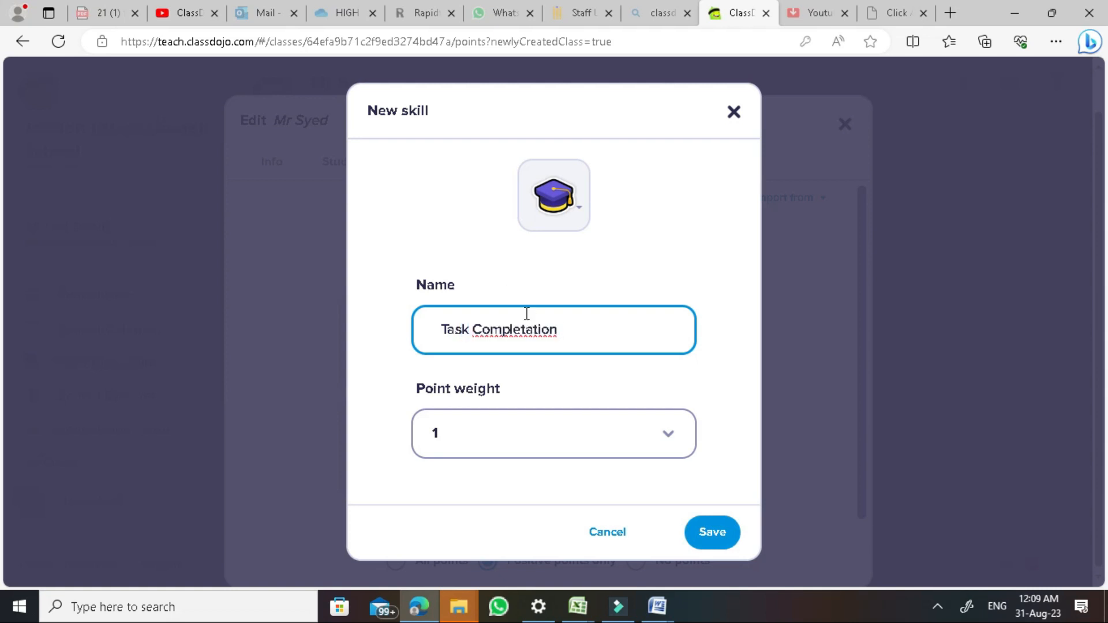
{"action": "left_click", "coordinate": [535, 427]}
{"action": "scroll", "coordinate": [560, 364], "scroll_direction": "down", "scroll_amount": 1}
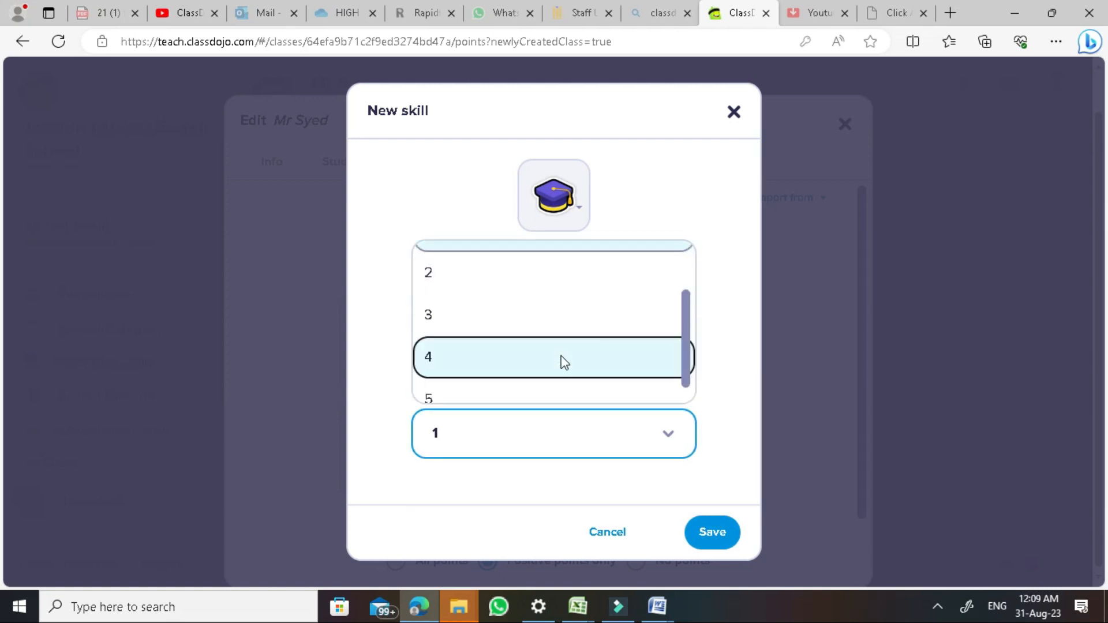
{"action": "left_click", "coordinate": [604, 534]}
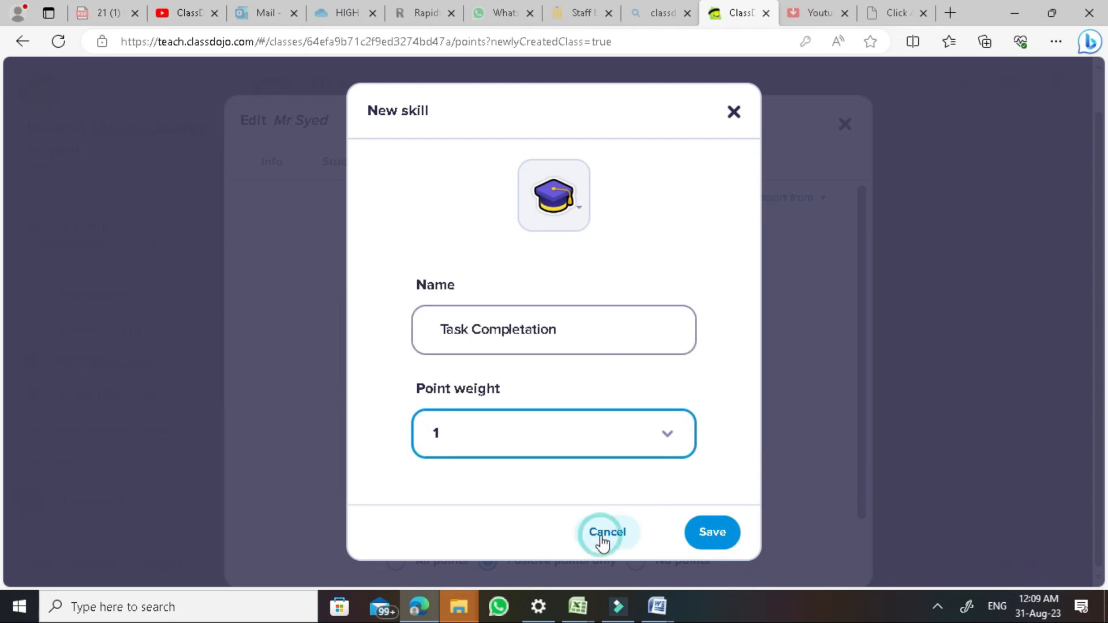
{"action": "left_click", "coordinate": [846, 125]}
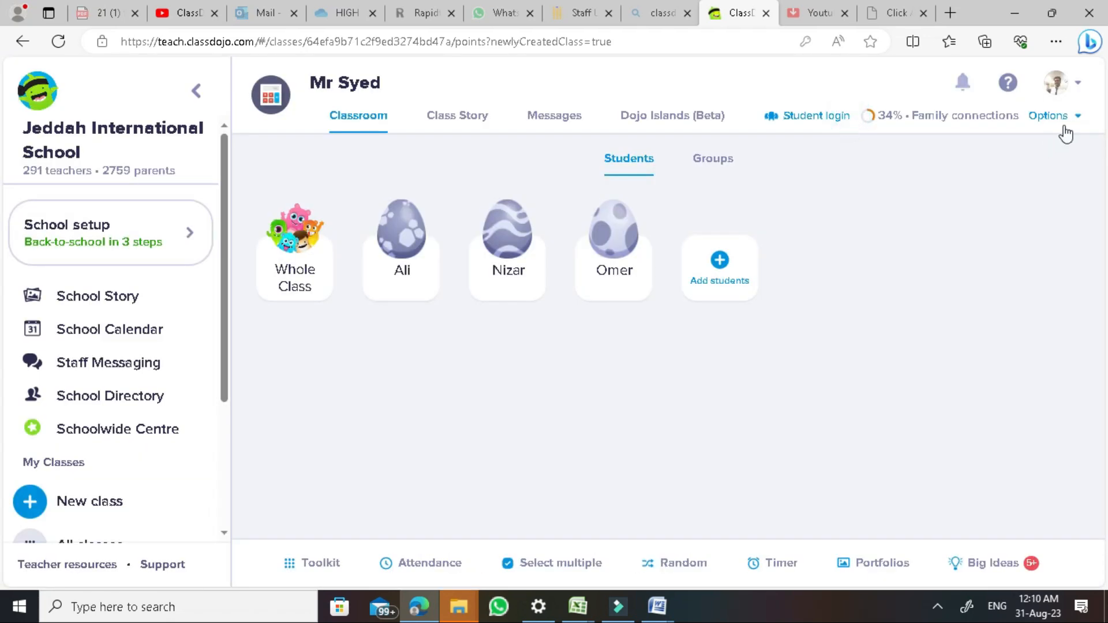
Open Edit class on the Families tab and view the share-link and printable invitation options
{"action": "left_click", "coordinate": [1065, 116]}
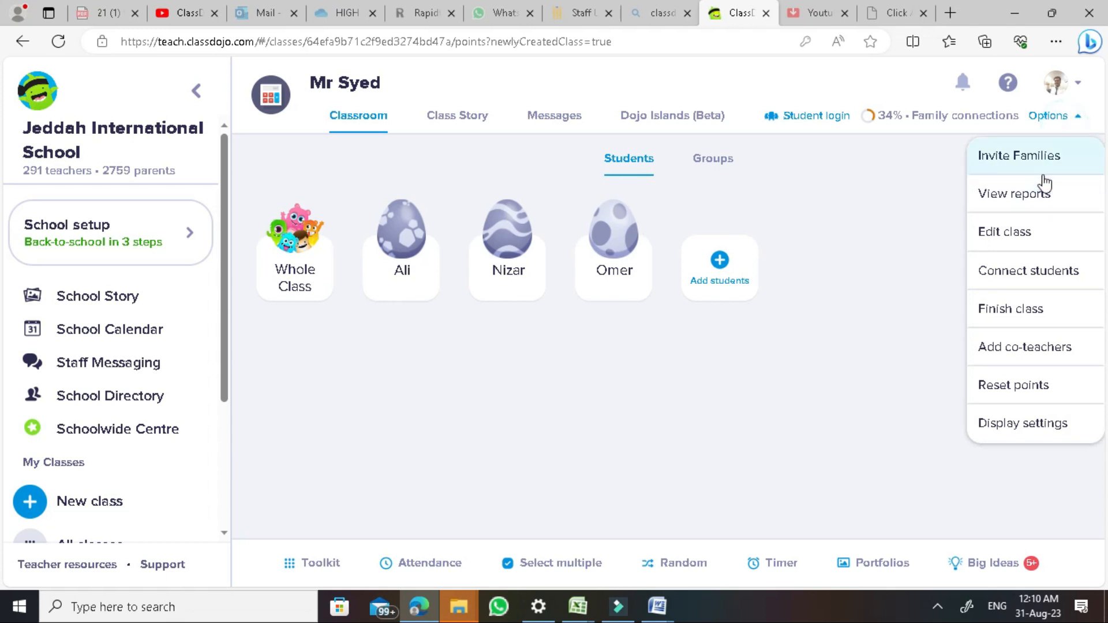
{"action": "left_click", "coordinate": [1008, 231]}
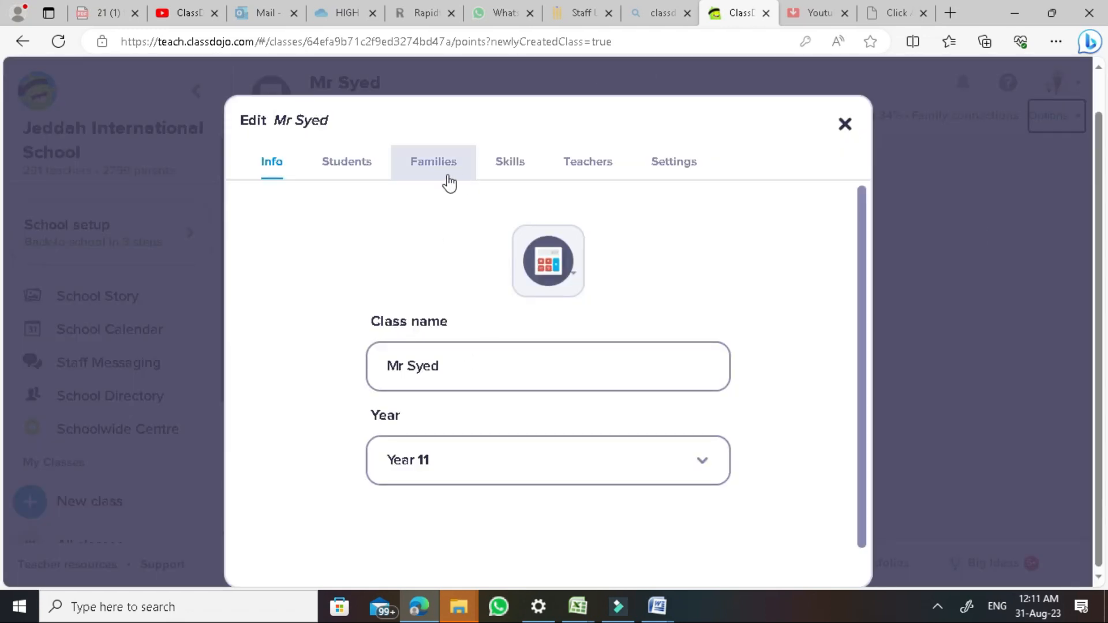
{"action": "left_click", "coordinate": [435, 164]}
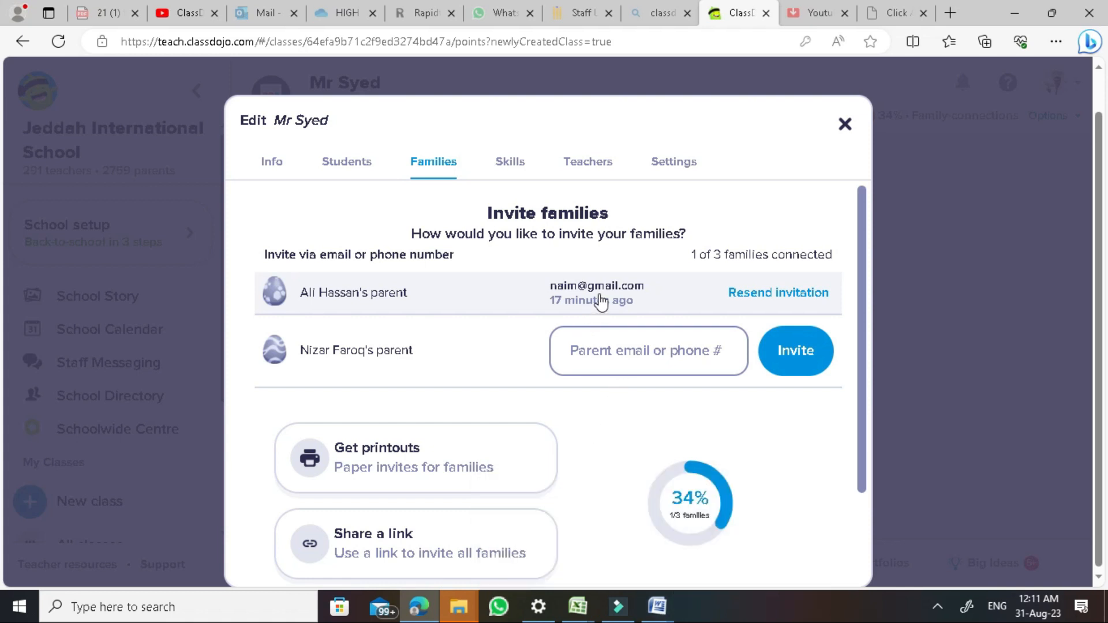
{"action": "scroll", "coordinate": [625, 357], "scroll_direction": "down", "scroll_amount": 2}
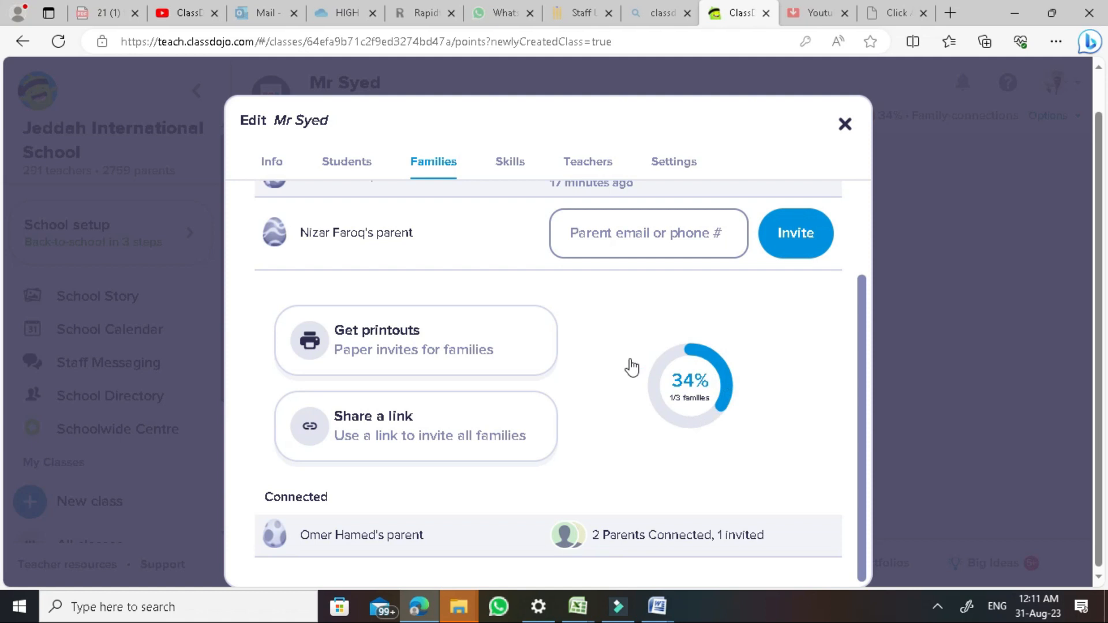
{"action": "left_click", "coordinate": [482, 421]}
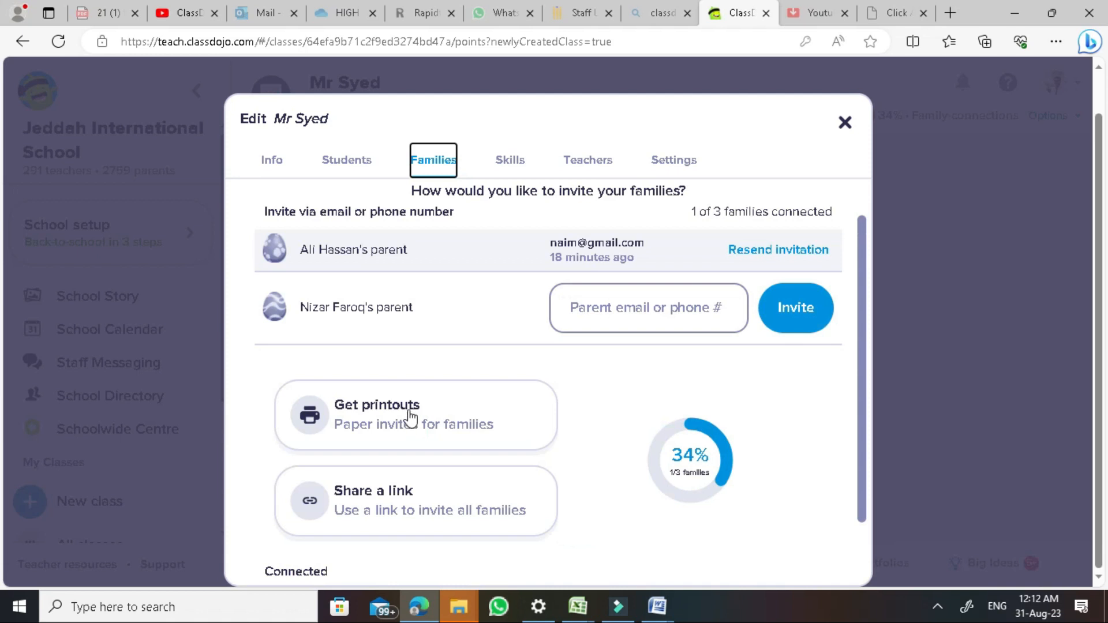
{"action": "left_click", "coordinate": [419, 440]}
Keep individual family-invitation printouts set to All parents, in English (UK)
{"action": "left_click", "coordinate": [436, 475]}
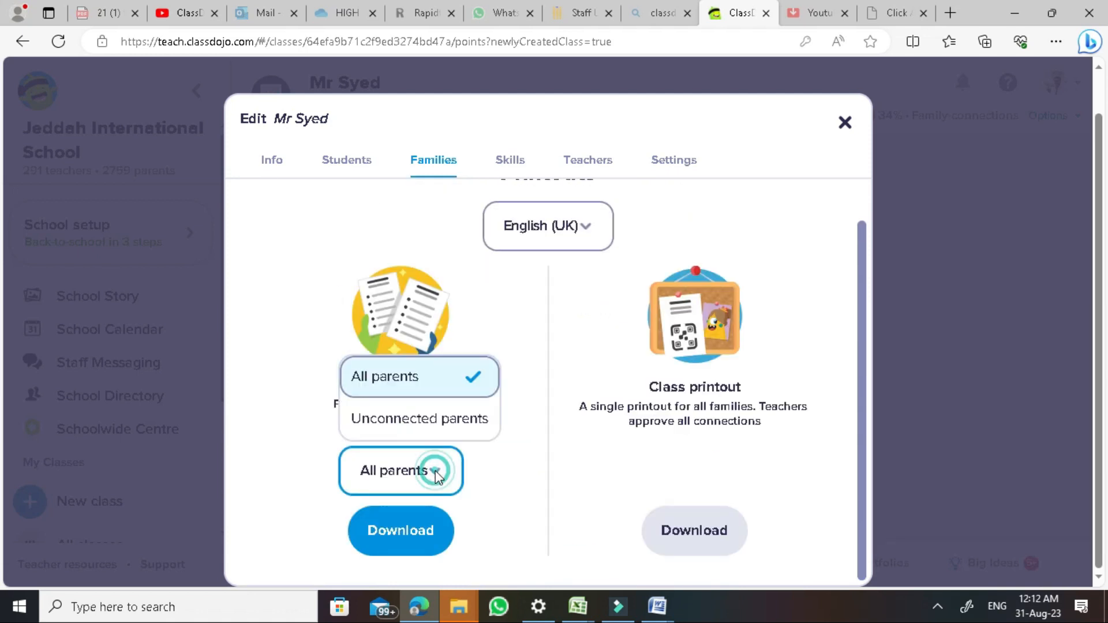
{"action": "left_click", "coordinate": [436, 471]}
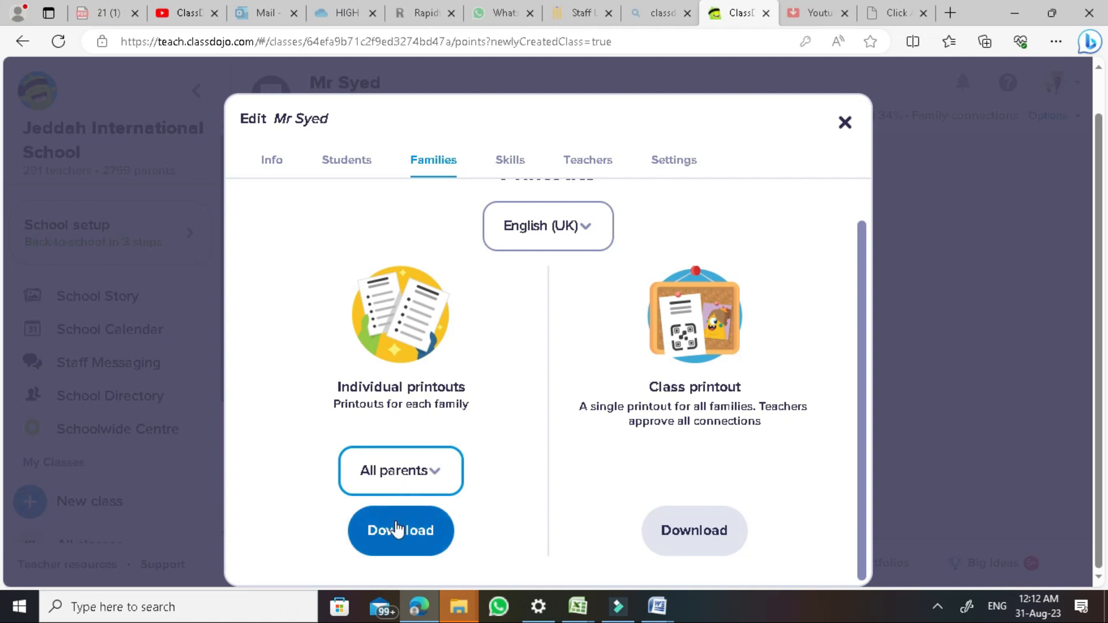
Look over the Students and Families settings, then give the first student +3 for Helping others
{"action": "left_click", "coordinate": [342, 159]}
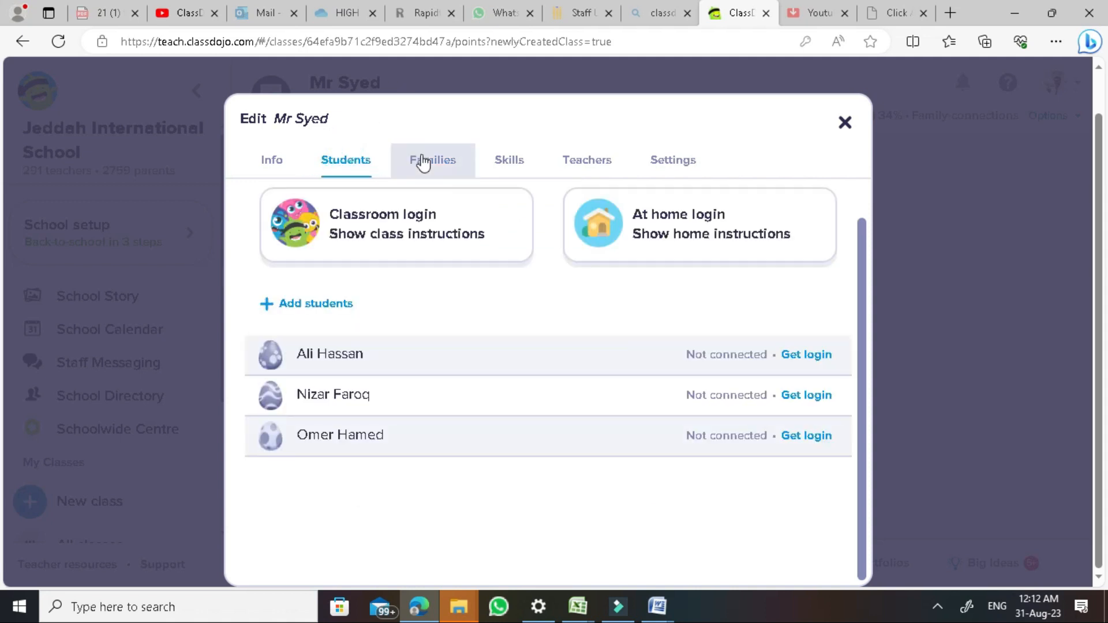
{"action": "left_click", "coordinate": [428, 160]}
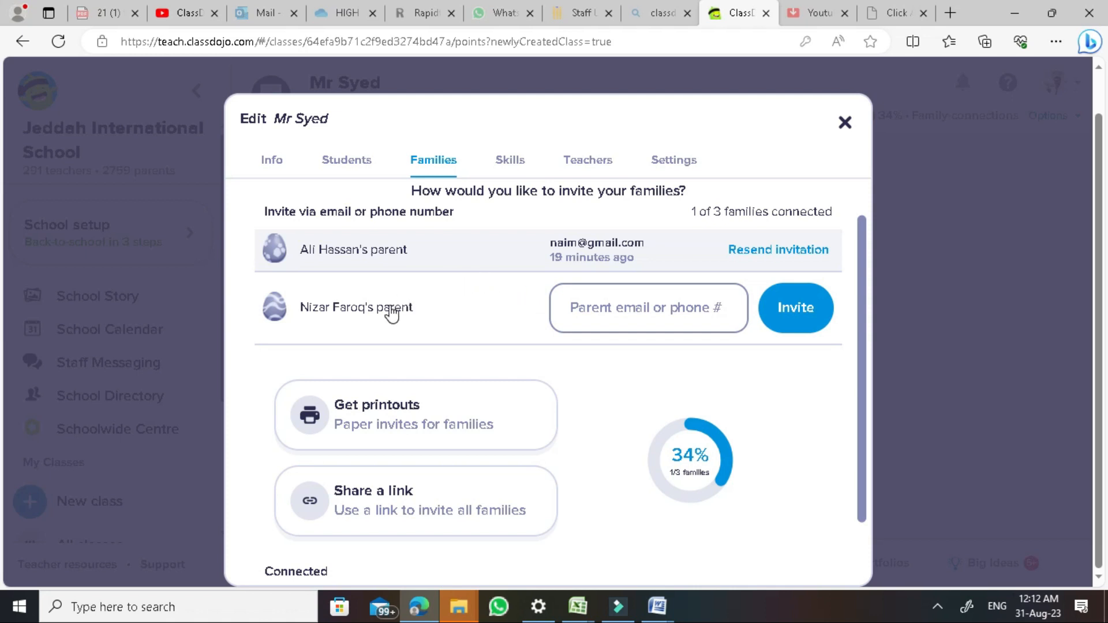
{"action": "left_click", "coordinate": [638, 315]}
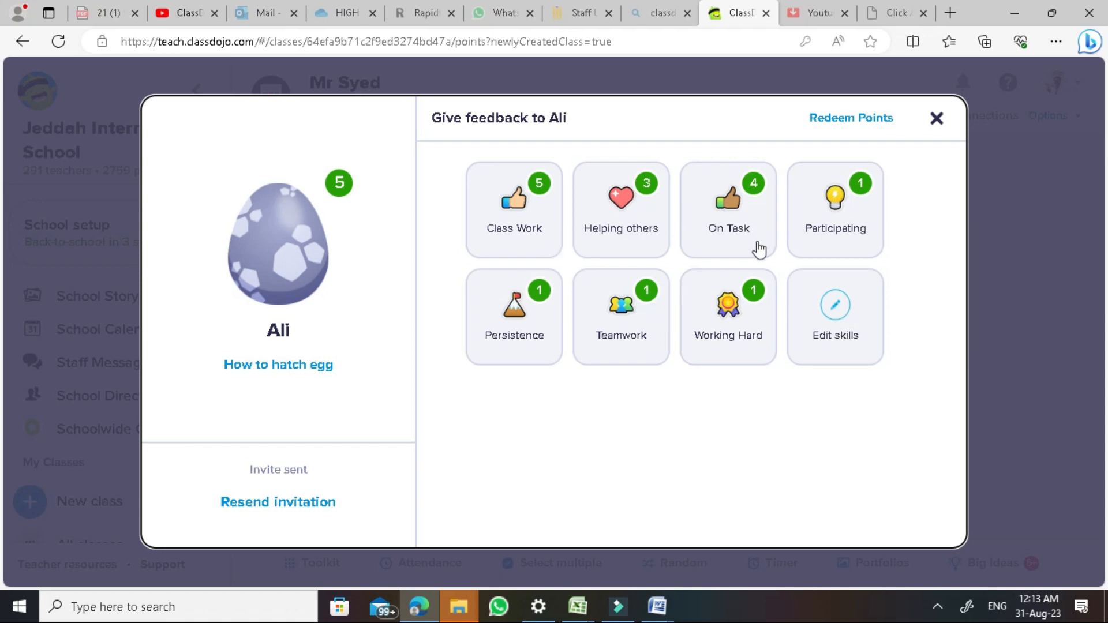
{"action": "left_click", "coordinate": [624, 215]}
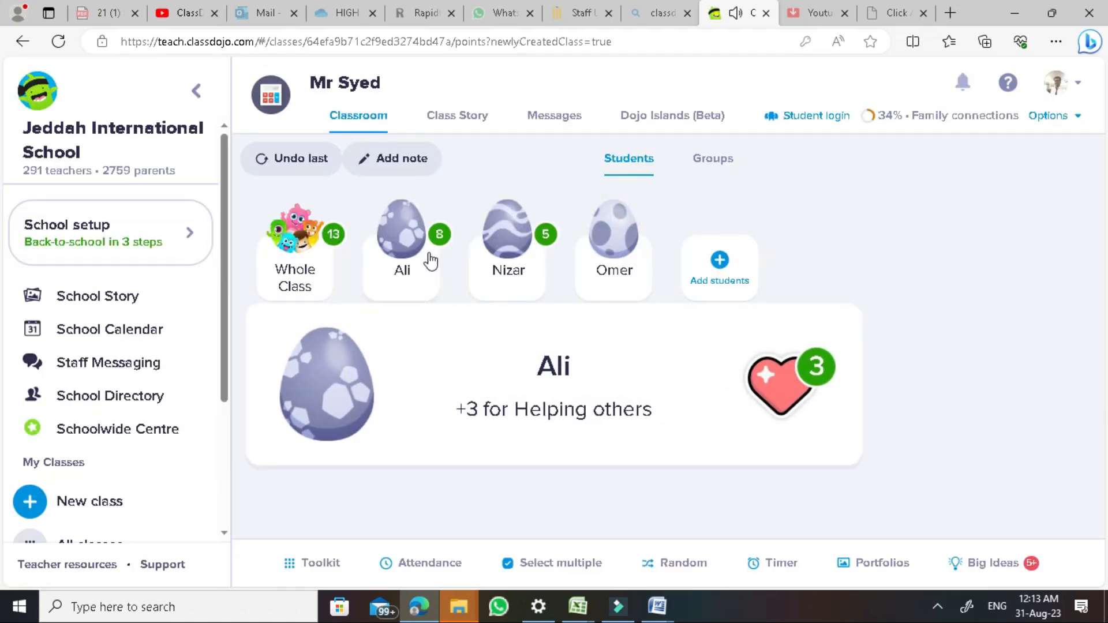
Reopen the first student and review the Helping others point weight, leaving it at 3
{"action": "left_click", "coordinate": [393, 254]}
{"action": "left_click", "coordinate": [836, 304]}
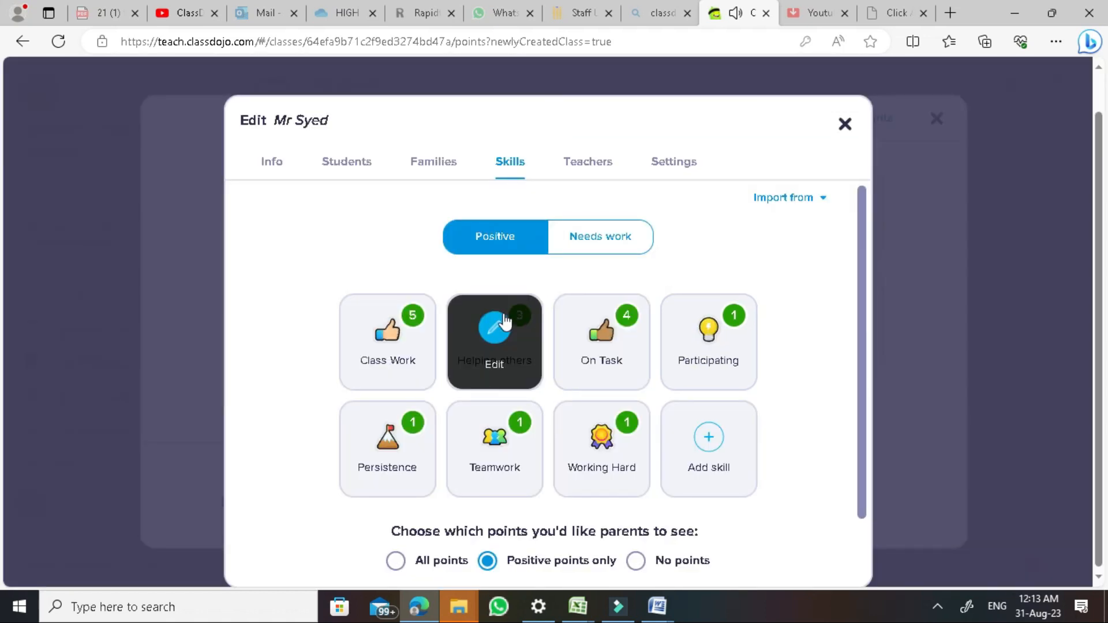
{"action": "left_click", "coordinate": [494, 340]}
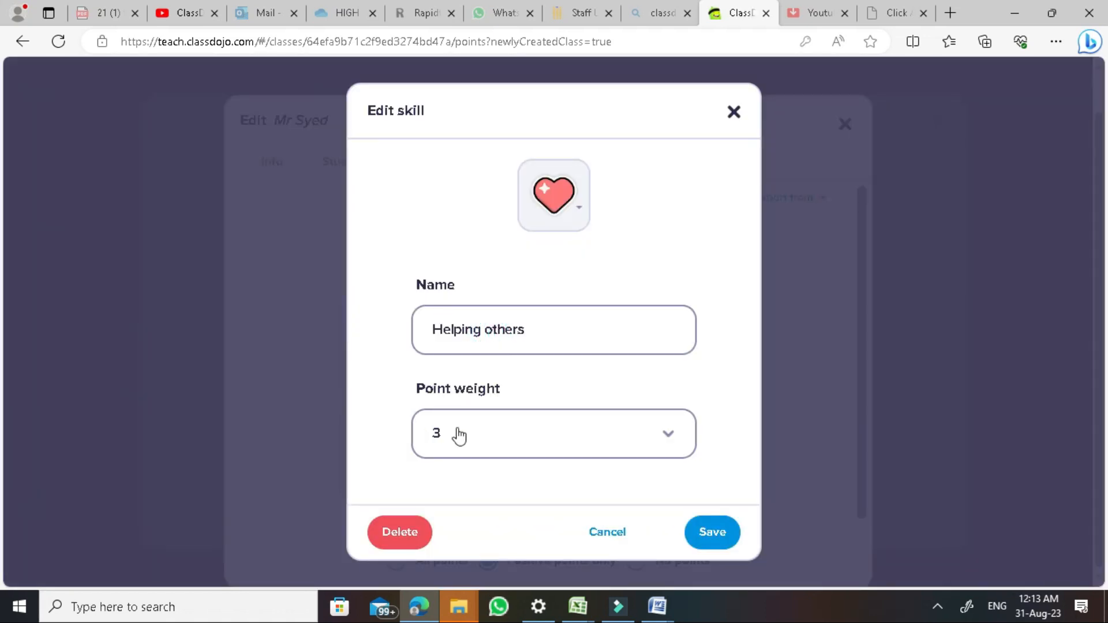
{"action": "left_click", "coordinate": [423, 436]}
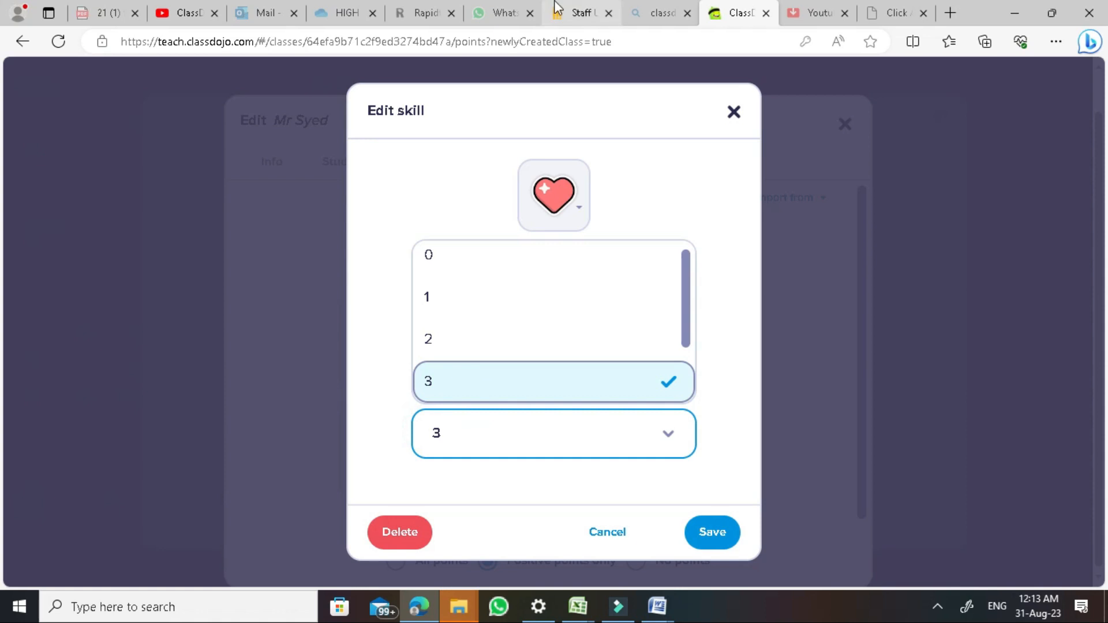
{"action": "scroll", "coordinate": [586, 312], "scroll_direction": "down", "scroll_amount": 2}
{"action": "scroll", "coordinate": [593, 288], "scroll_direction": "up", "scroll_amount": 2}
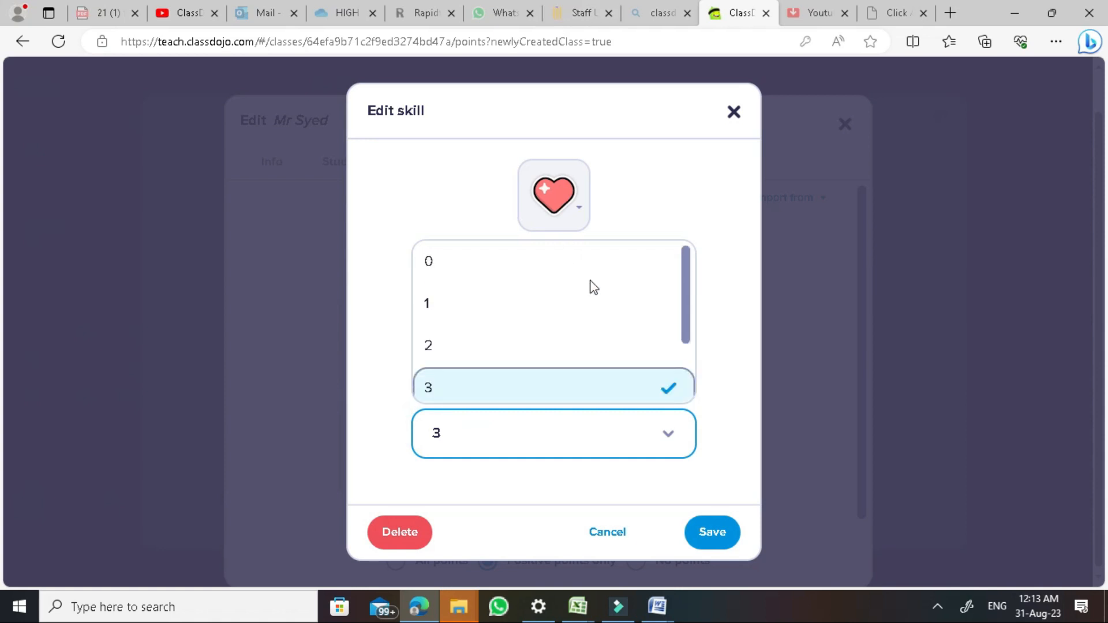
{"action": "left_click", "coordinate": [612, 542]}
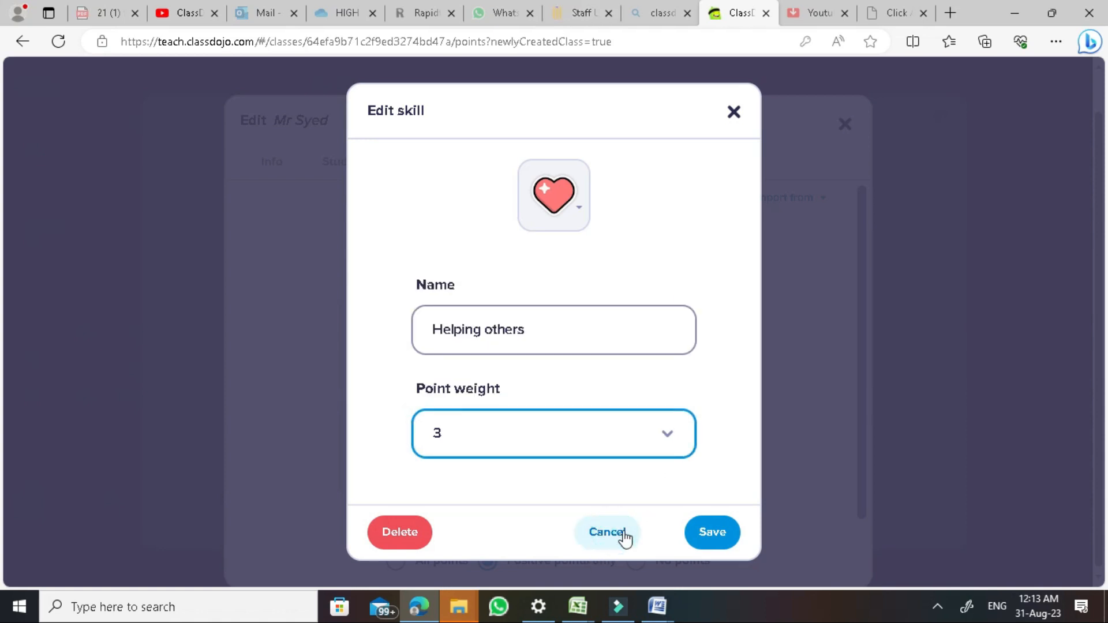
{"action": "left_click", "coordinate": [616, 536]}
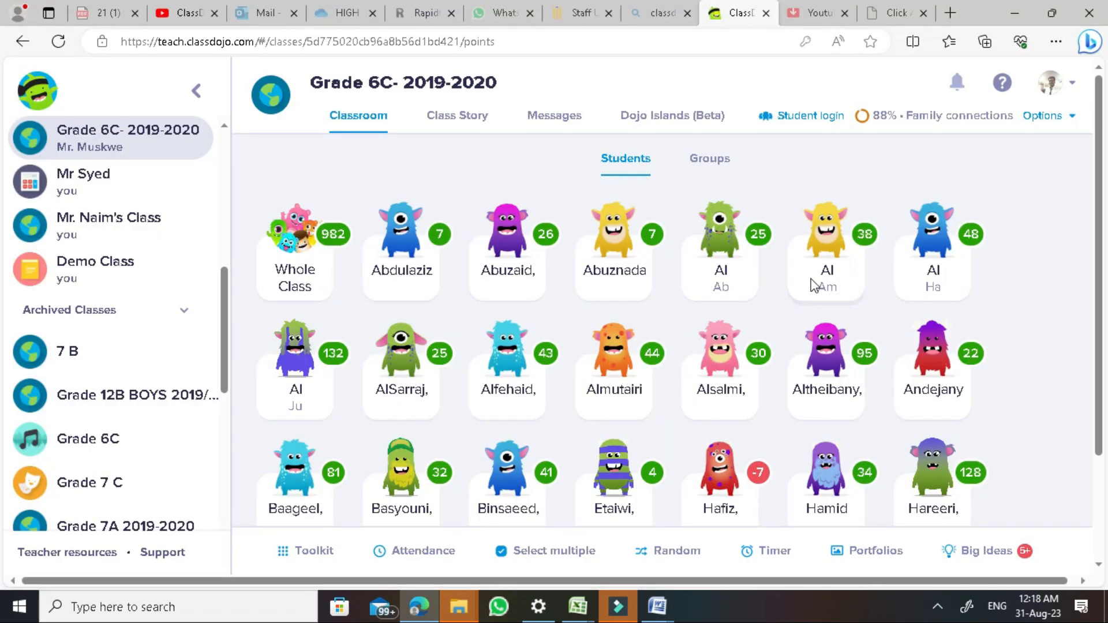
Open the 95-point Grade 6C student's feedback panel and start a message to their family
{"action": "left_click", "coordinate": [819, 287]}
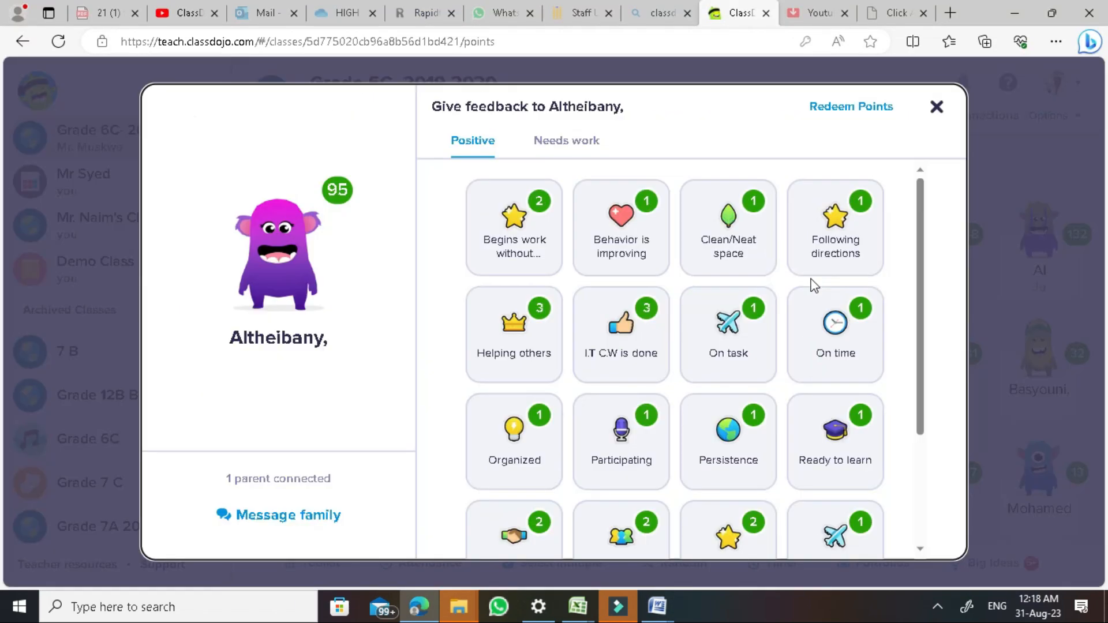
{"action": "left_click", "coordinate": [937, 108]}
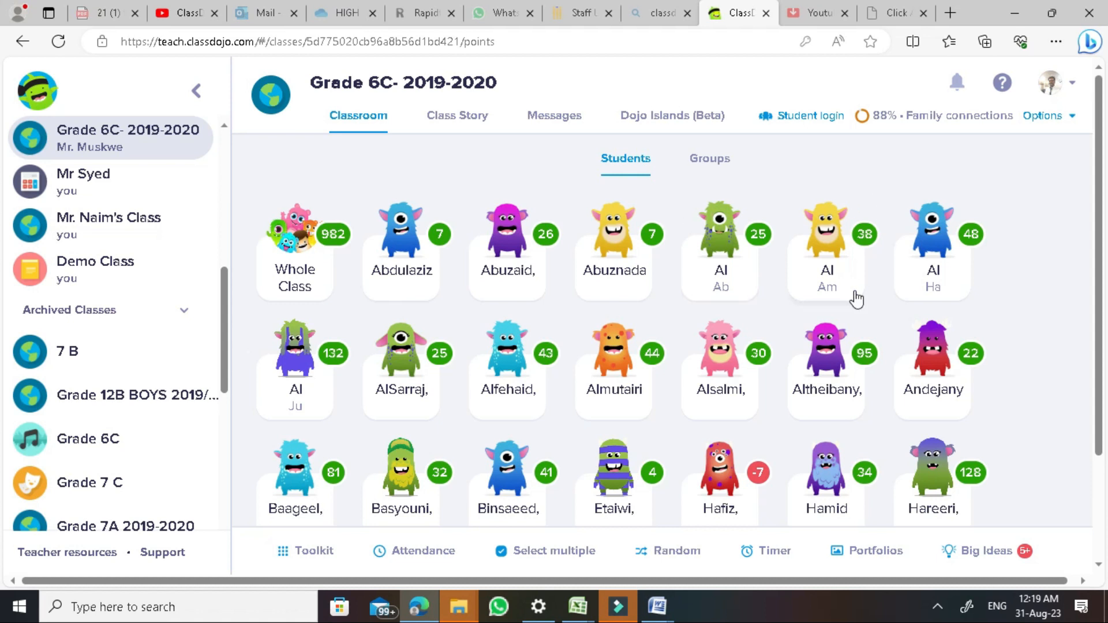
{"action": "left_click", "coordinate": [822, 361]}
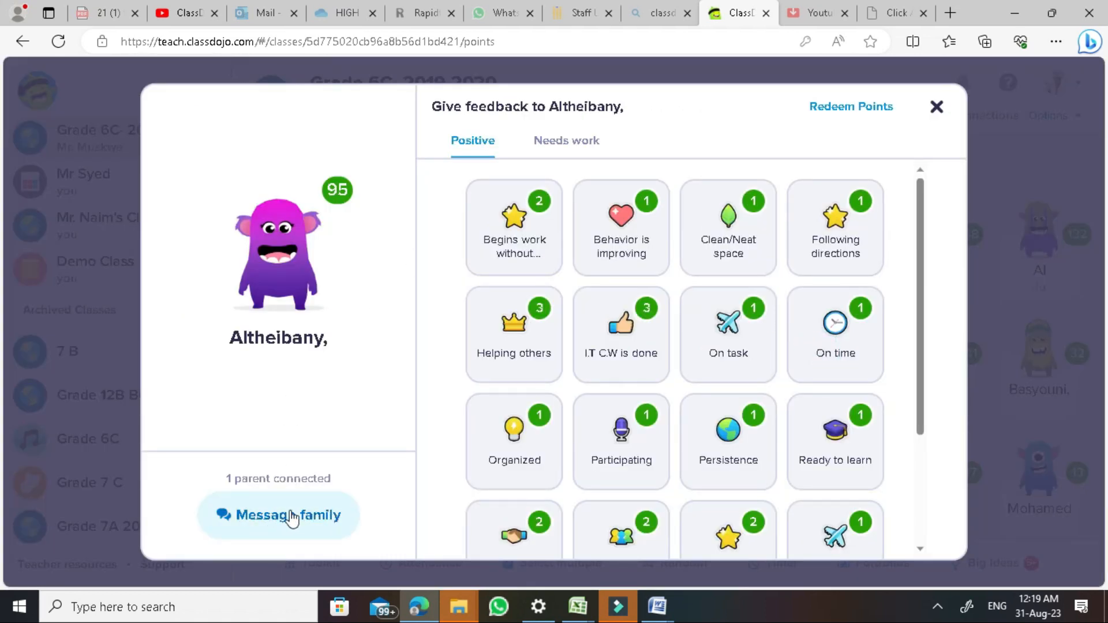
{"action": "left_click", "coordinate": [314, 523]}
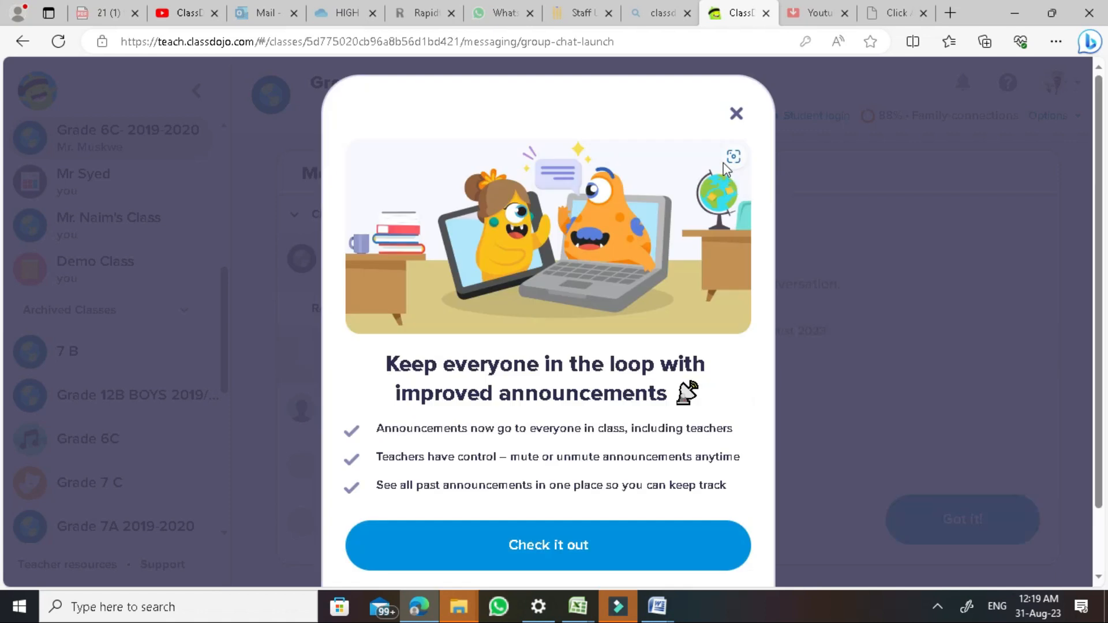
Dismiss the announcements introduction and the group messaging welcome chat
{"action": "left_click", "coordinate": [736, 115]}
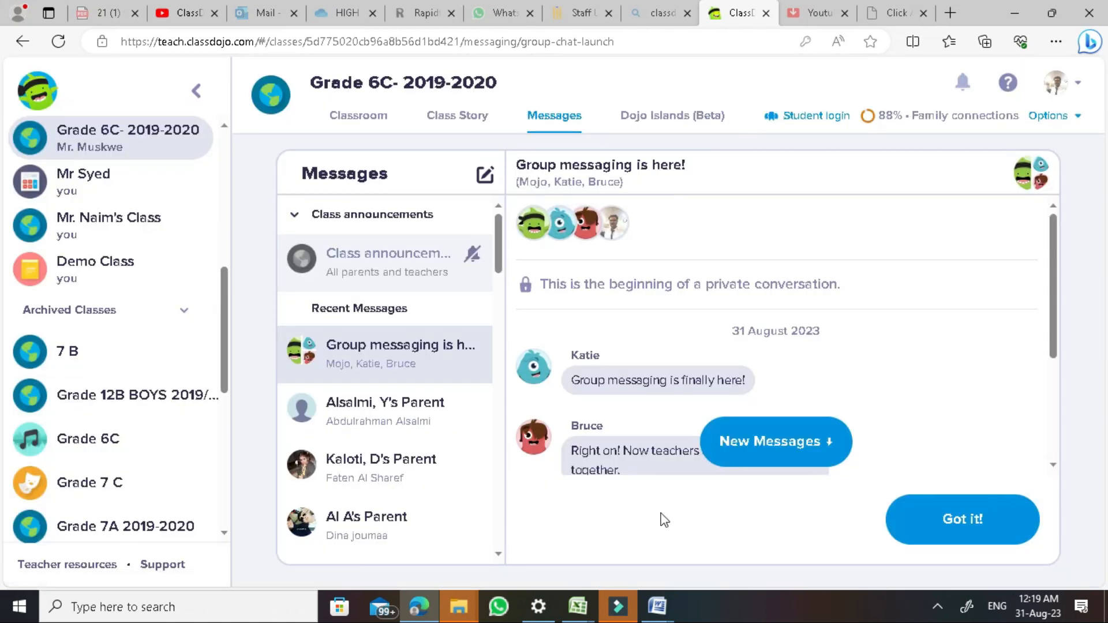
{"action": "left_click", "coordinate": [769, 453]}
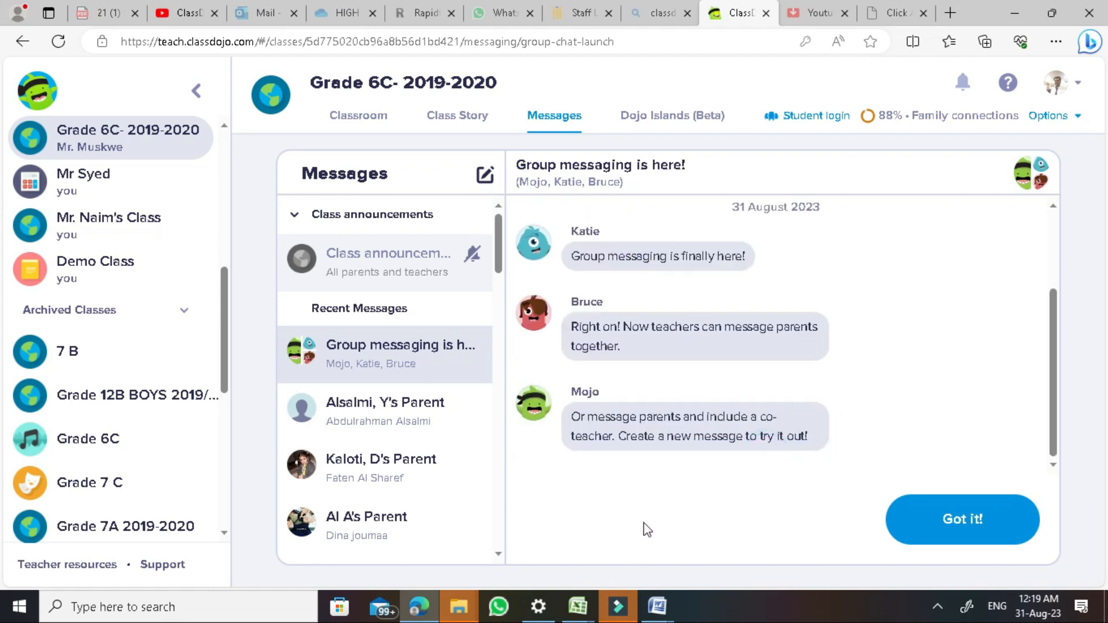
{"action": "left_click", "coordinate": [938, 519]}
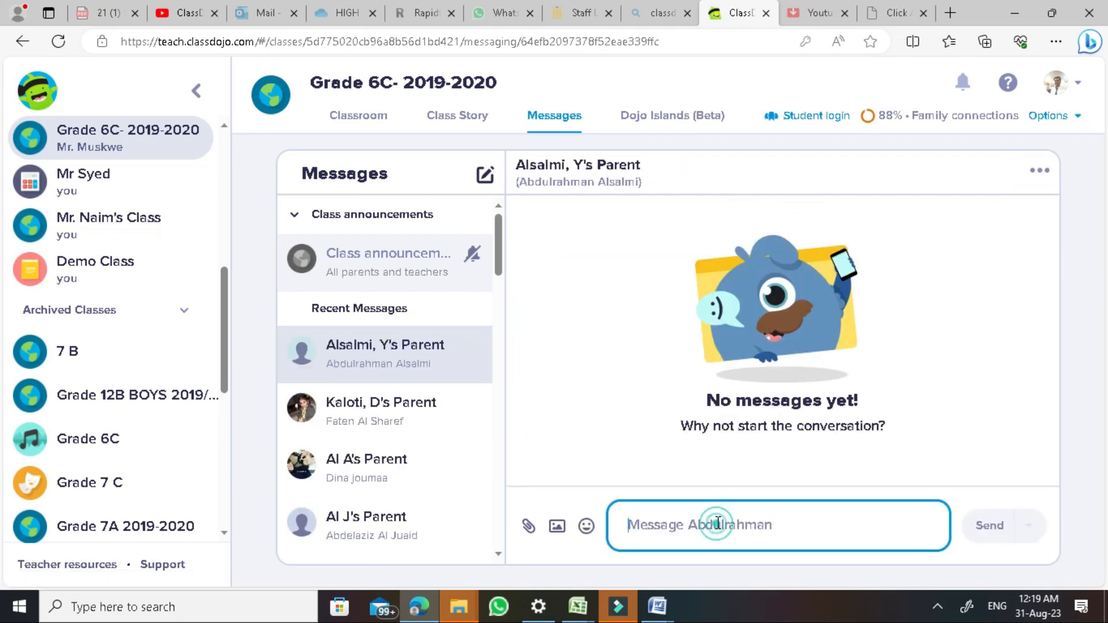
Type the note 'he need more concentration' for the parent, then erase it unsent
{"action": "type", "text": "h"}
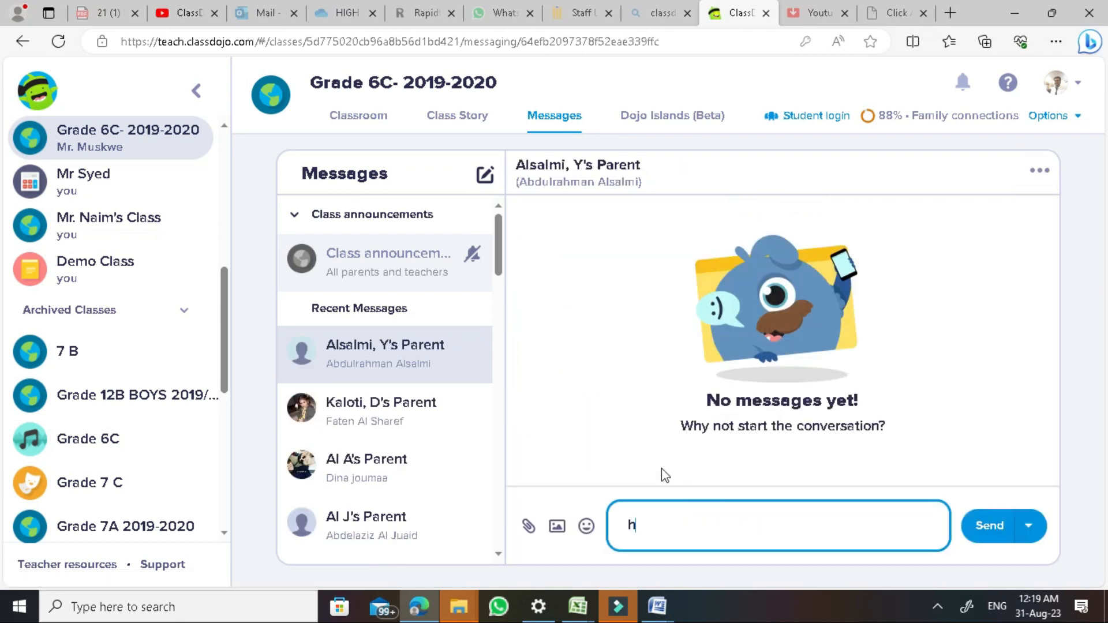
{"action": "type", "text": "e need more  co"}
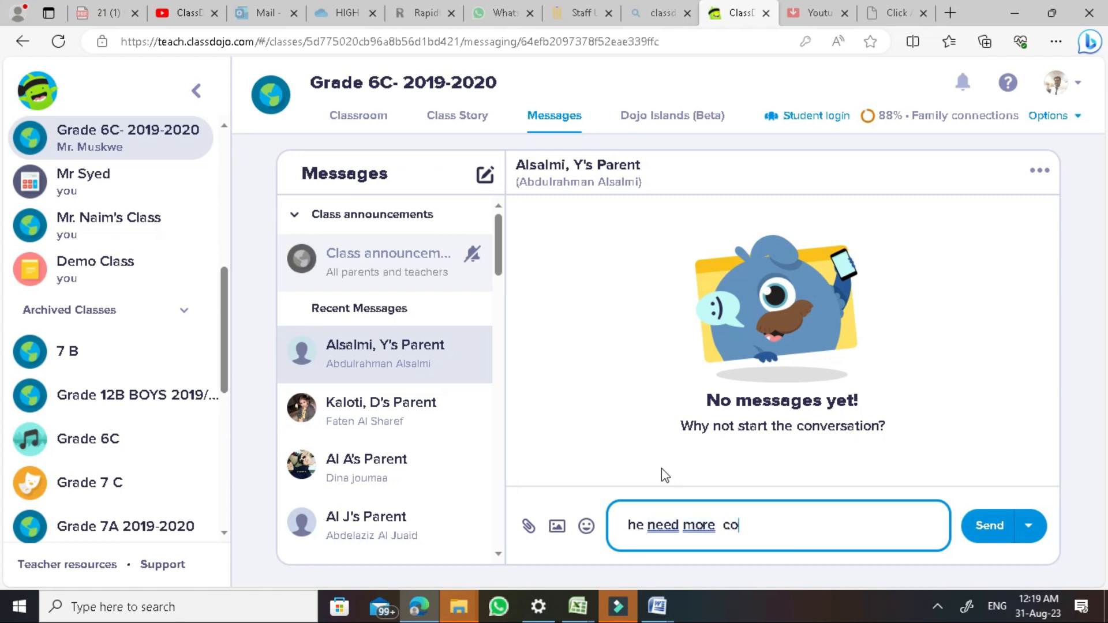
{"action": "type", "text": "ncentration"}
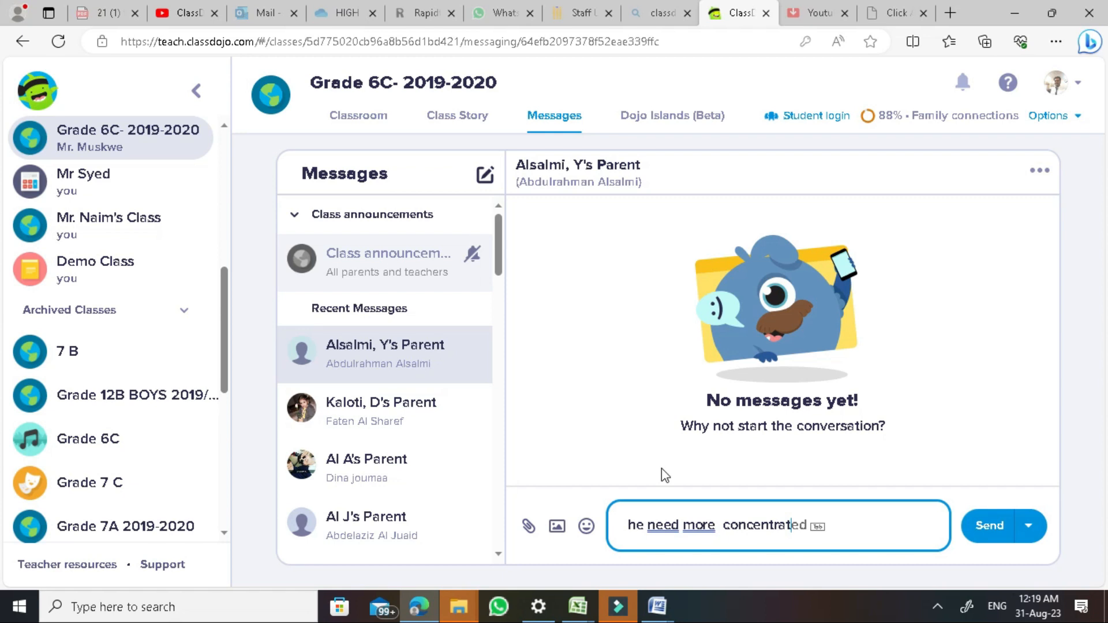
{"action": "key", "text": "BackSpace"}
{"action": "key", "text": "BackSpace"}
{"action": "key", "text": "BackSpace"}
{"action": "key", "text": "BackSpace"}
{"action": "key", "text": "BackSpace"}
{"action": "key", "text": "BackSpace"}
{"action": "key", "text": "BackSpace"}
{"action": "key", "text": "BackSpace"}
{"action": "key", "text": "BackSpace"}
{"action": "key", "text": "BackSpace"}
{"action": "key", "text": "BackSpace"}
{"action": "key", "text": "BackSpace"}
{"action": "key", "text": "BackSpace"}
{"action": "key", "text": "BackSpace"}
{"action": "key", "text": "BackSpace"}
{"action": "key", "text": "BackSpace"}
{"action": "key", "text": "BackSpace"}
{"action": "key", "text": "BackSpace"}
{"action": "key", "text": "BackSpace"}
{"action": "key", "text": "BackSpace"}
{"action": "key", "text": "BackSpace"}
{"action": "key", "text": "BackSpace"}
{"action": "key", "text": "BackSpace"}
{"action": "key", "text": "BackSpace"}
{"action": "key", "text": "BackSpace"}
{"action": "key", "text": "BackSpace"}
{"action": "key", "text": "BackSpace"}
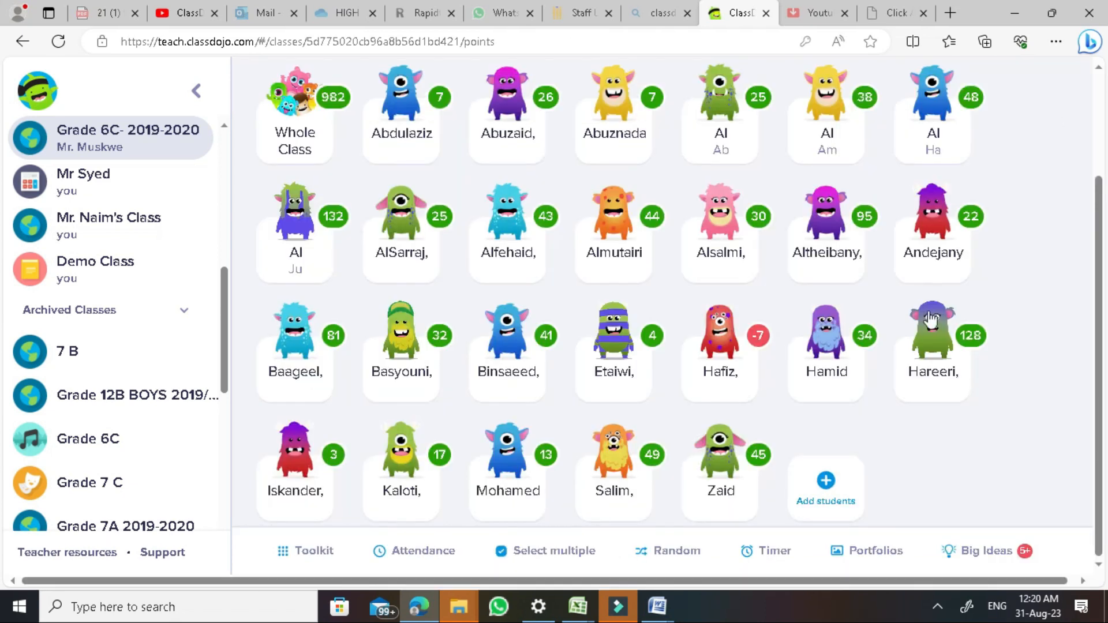
{"action": "scroll", "coordinate": [931, 320], "scroll_direction": "up", "scroll_amount": 3}
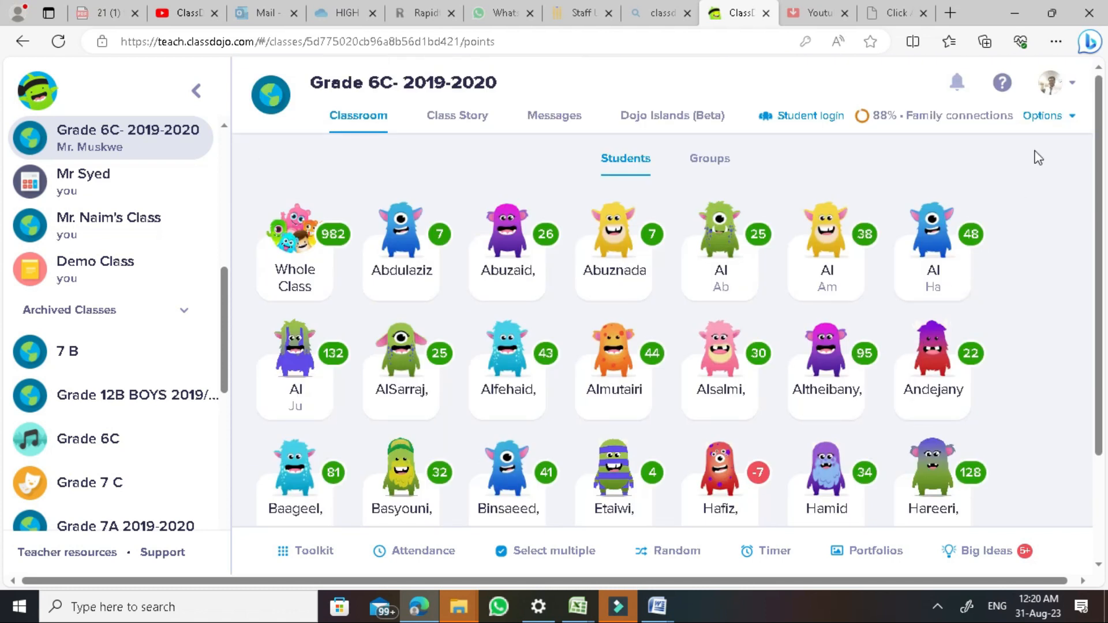
{"action": "left_click", "coordinate": [1058, 121]}
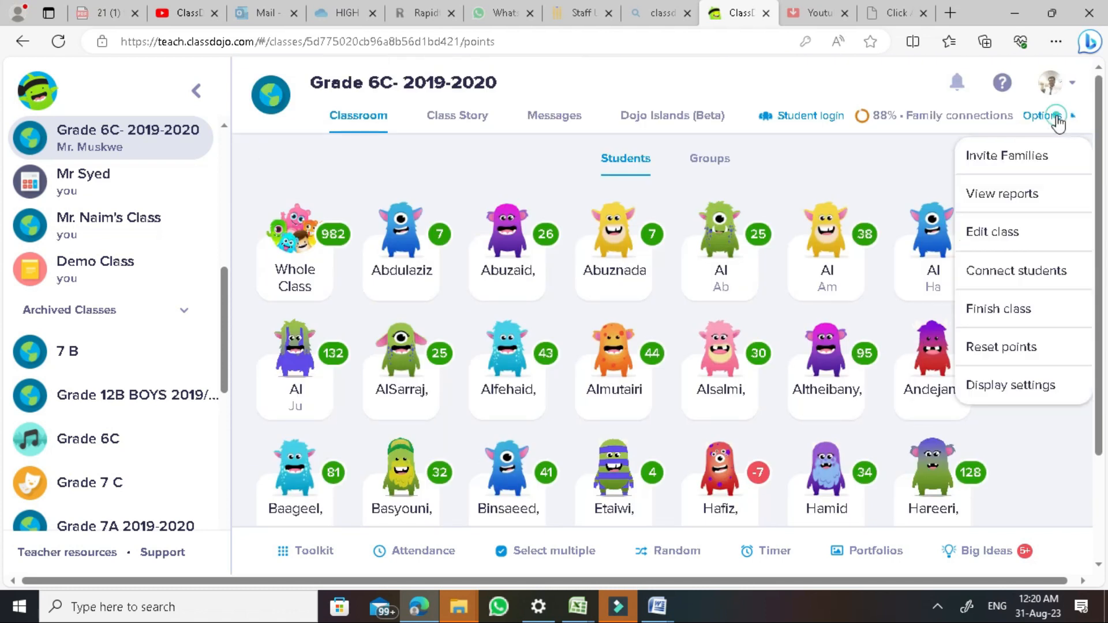
{"action": "left_click", "coordinate": [1002, 227]}
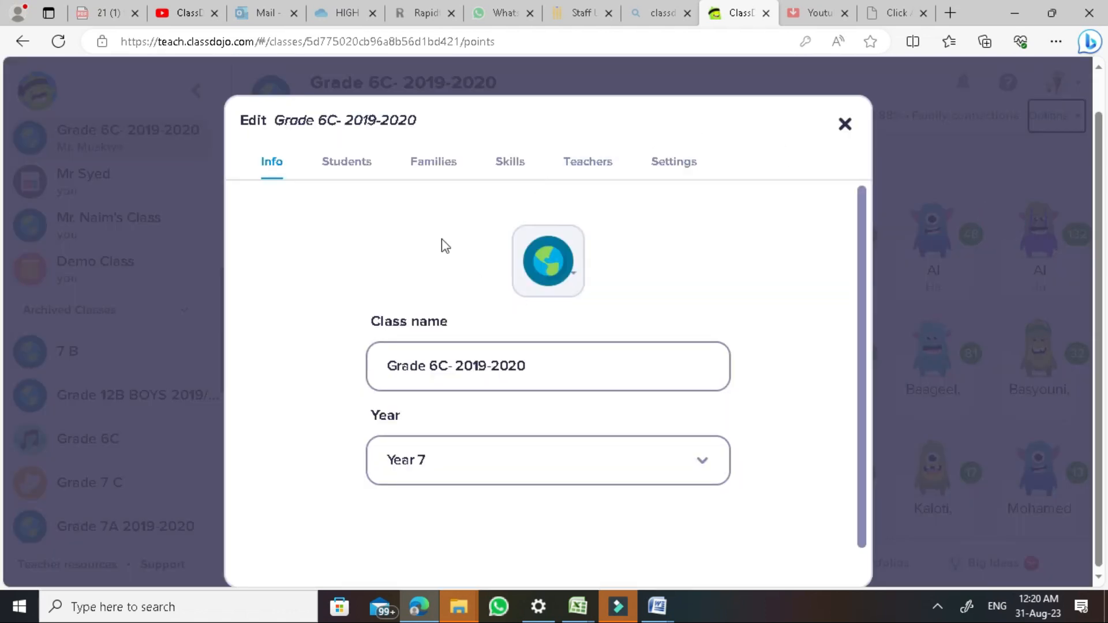
{"action": "left_click", "coordinate": [522, 168]}
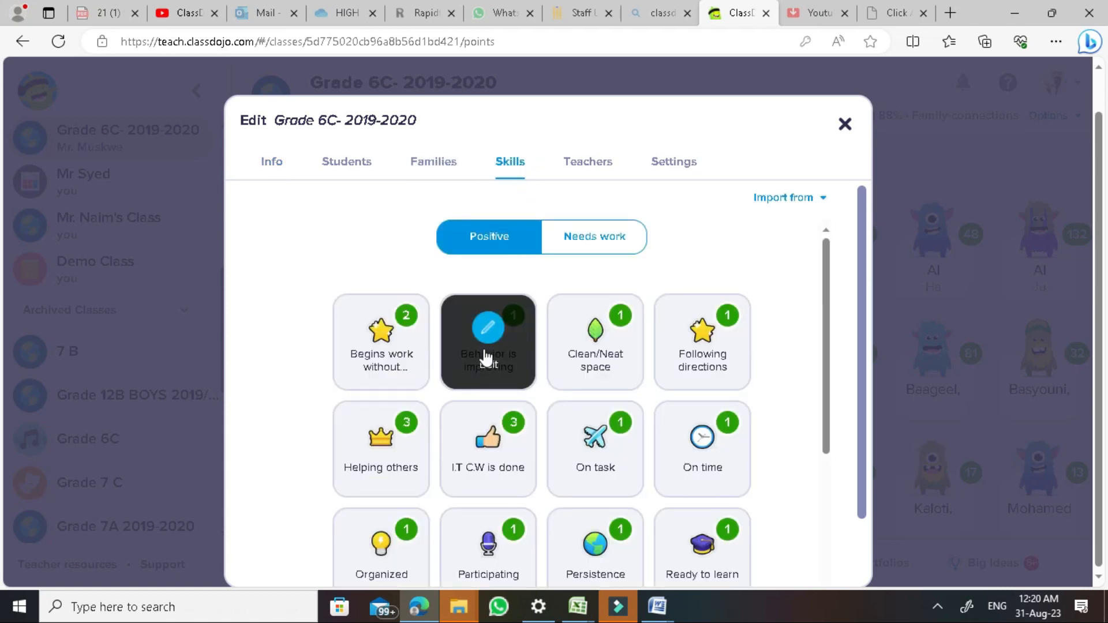
{"action": "left_click", "coordinate": [594, 237]}
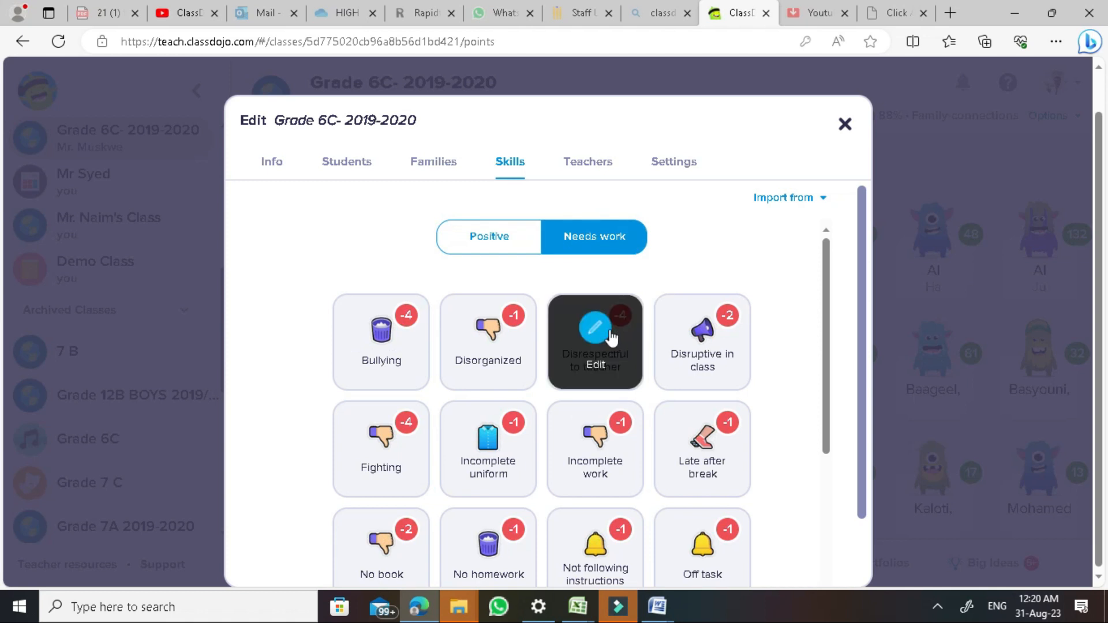
{"action": "scroll", "coordinate": [546, 341], "scroll_direction": "down", "scroll_amount": 3}
{"action": "scroll", "coordinate": [453, 514], "scroll_direction": "down", "scroll_amount": 2}
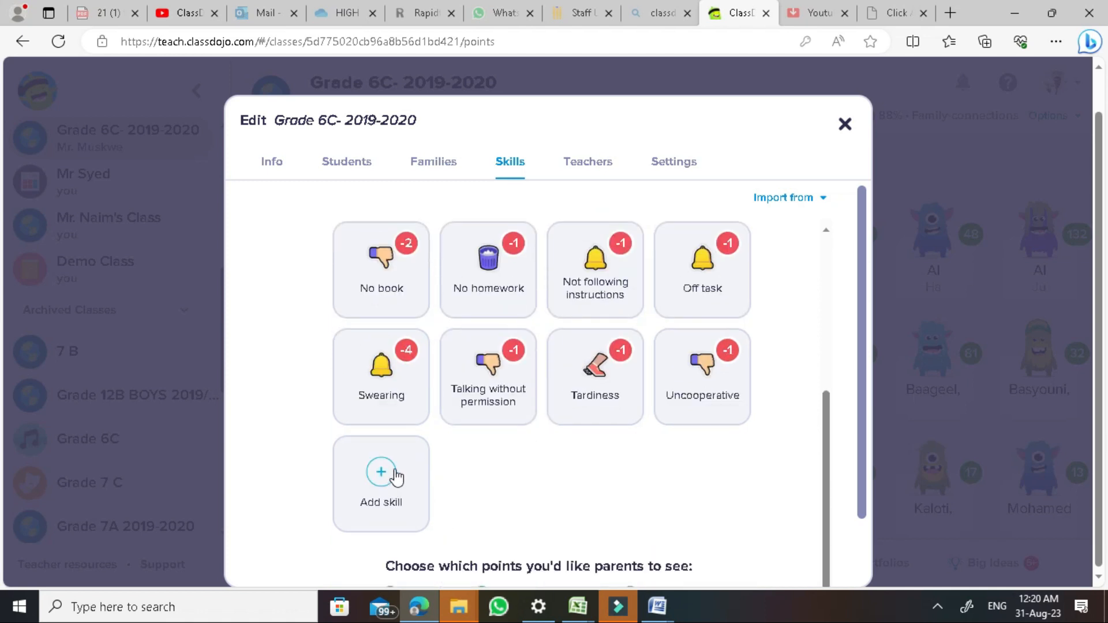
{"action": "mouse_move", "coordinate": [407, 287]}
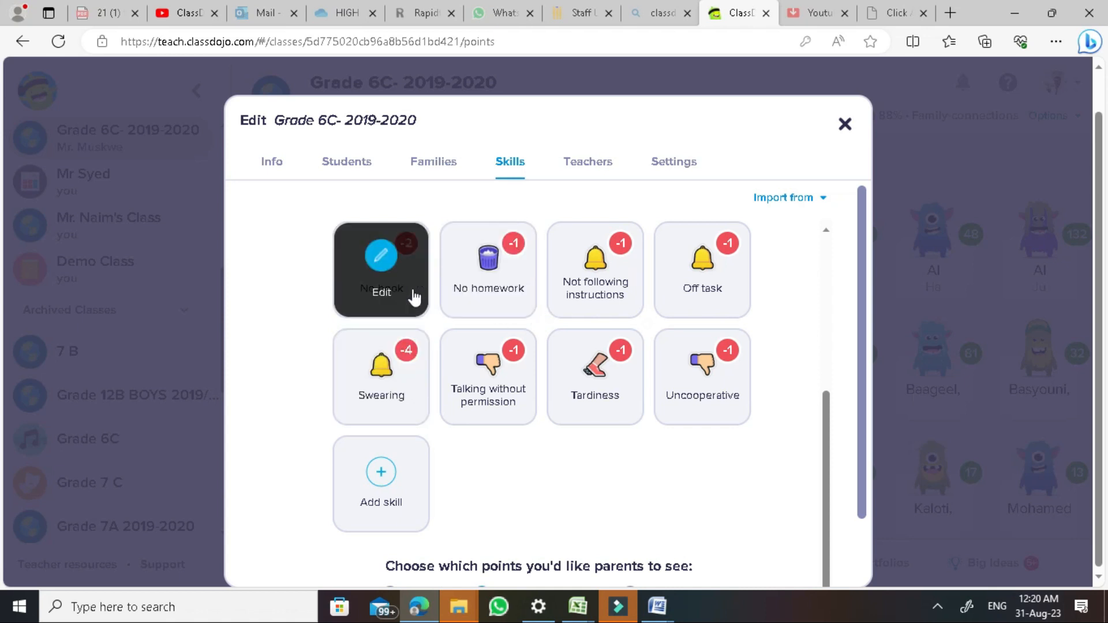
{"action": "mouse_move", "coordinate": [460, 287]}
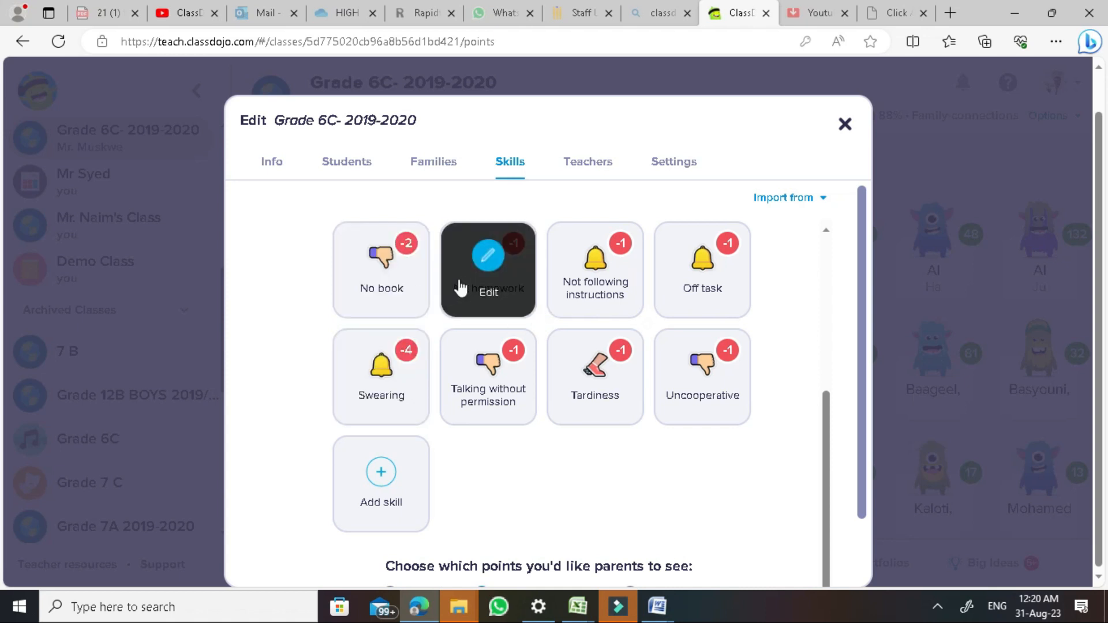
{"action": "left_click", "coordinate": [411, 287]}
{"action": "left_click", "coordinate": [600, 528]}
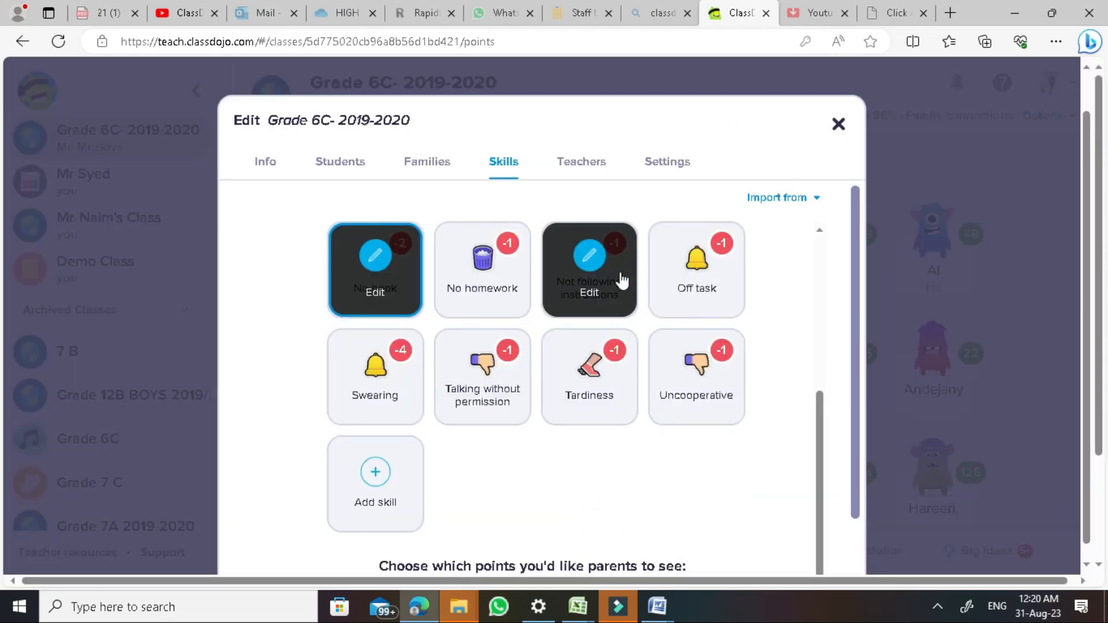
{"action": "mouse_move", "coordinate": [705, 355]}
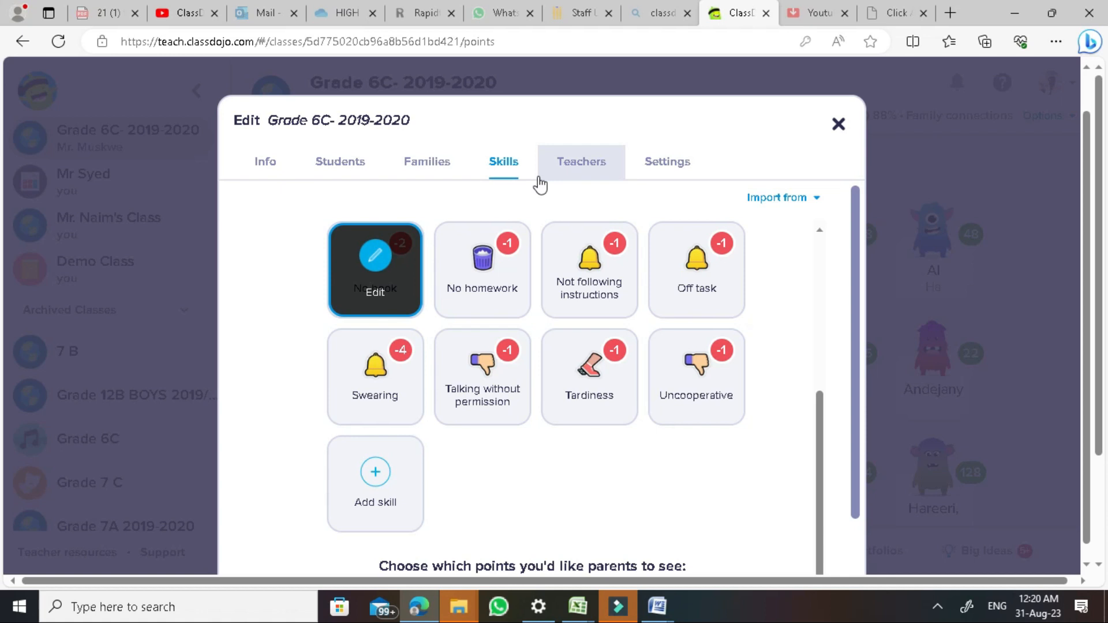
{"action": "left_click", "coordinate": [510, 167]}
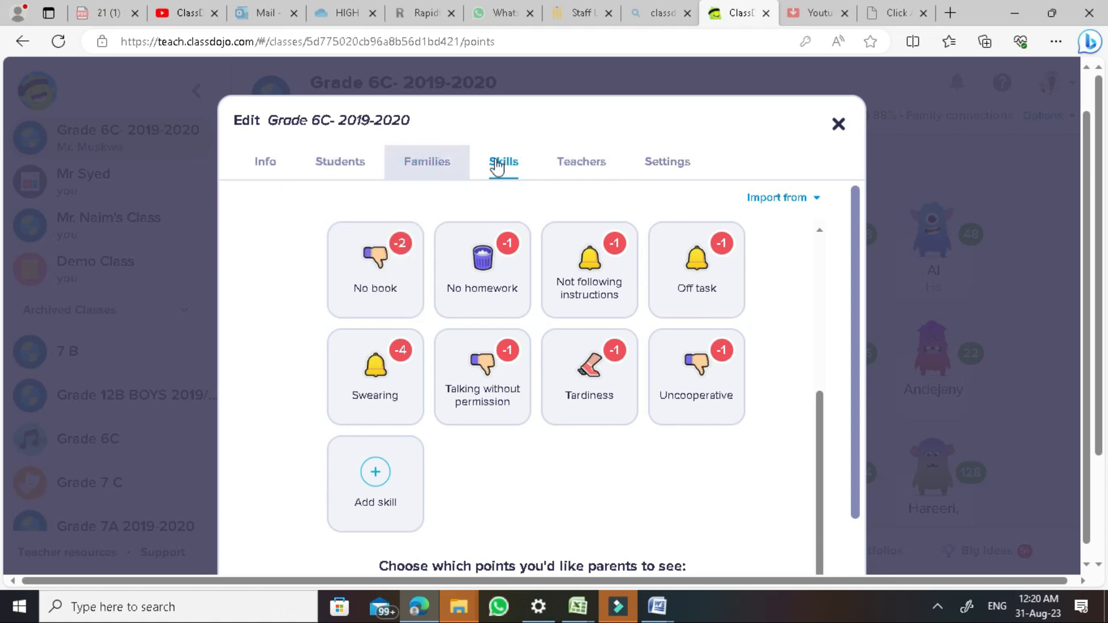
{"action": "left_click", "coordinate": [500, 164]}
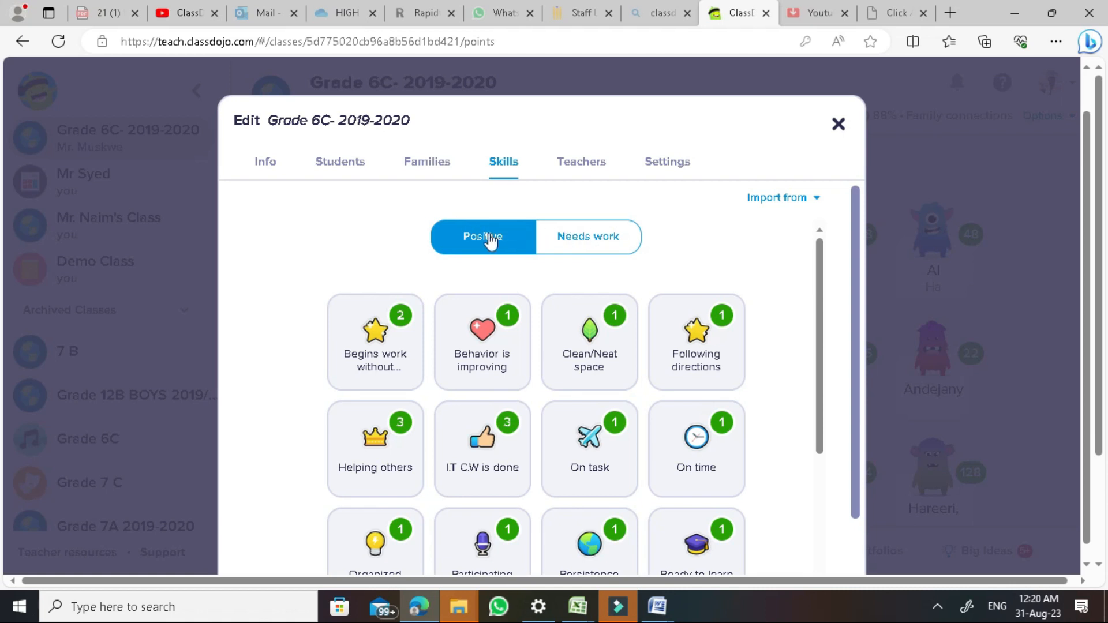
{"action": "left_click", "coordinate": [579, 240]}
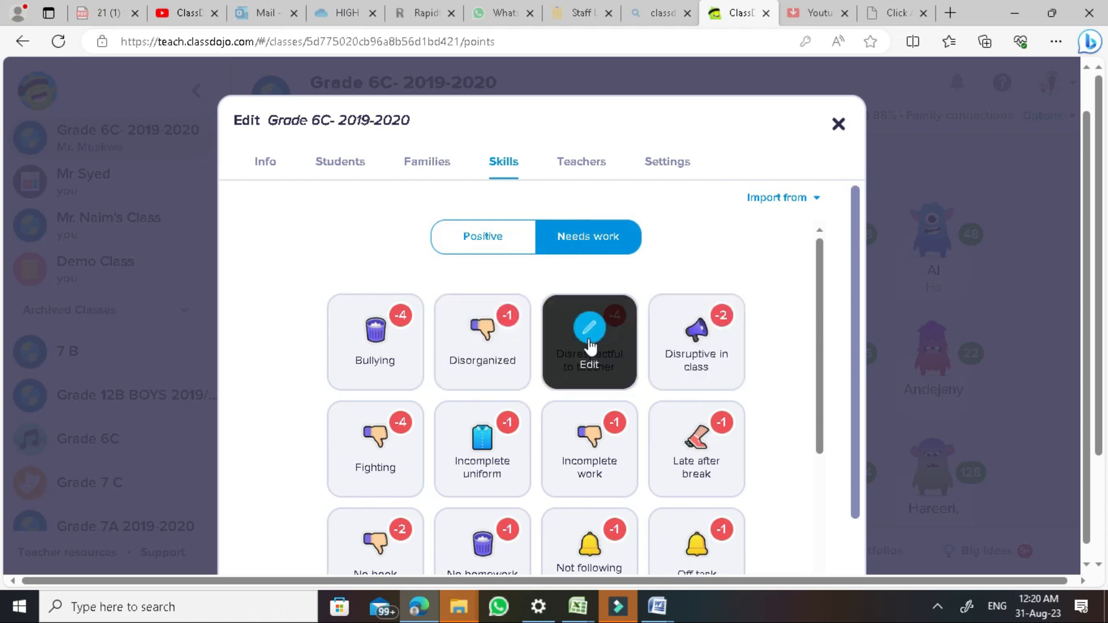
Close the class editing window and scroll through the student grid
{"action": "left_click", "coordinate": [838, 124]}
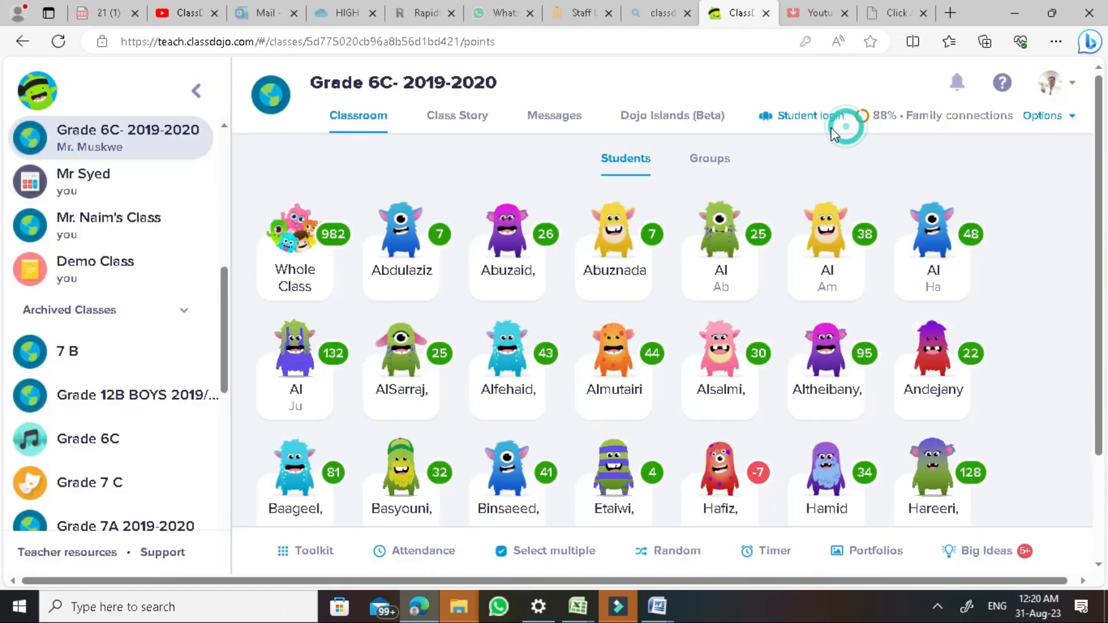
{"action": "scroll", "coordinate": [577, 354], "scroll_direction": "down", "scroll_amount": 2}
{"action": "scroll", "coordinate": [544, 222], "scroll_direction": "up", "scroll_amount": 2}
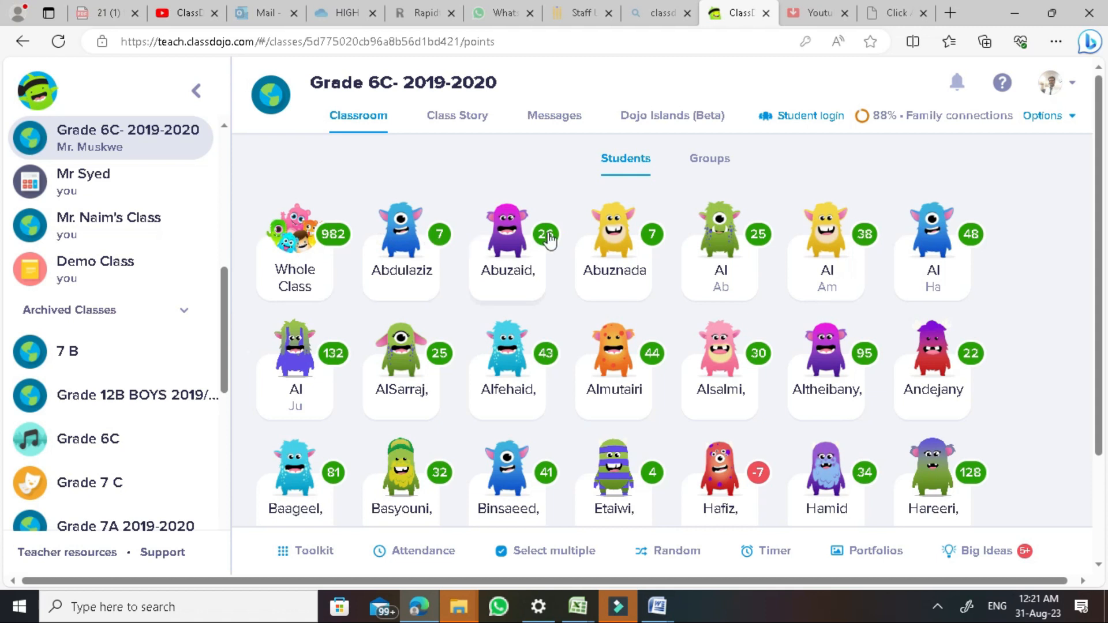
{"action": "scroll", "coordinate": [715, 329], "scroll_direction": "down", "scroll_amount": 2}
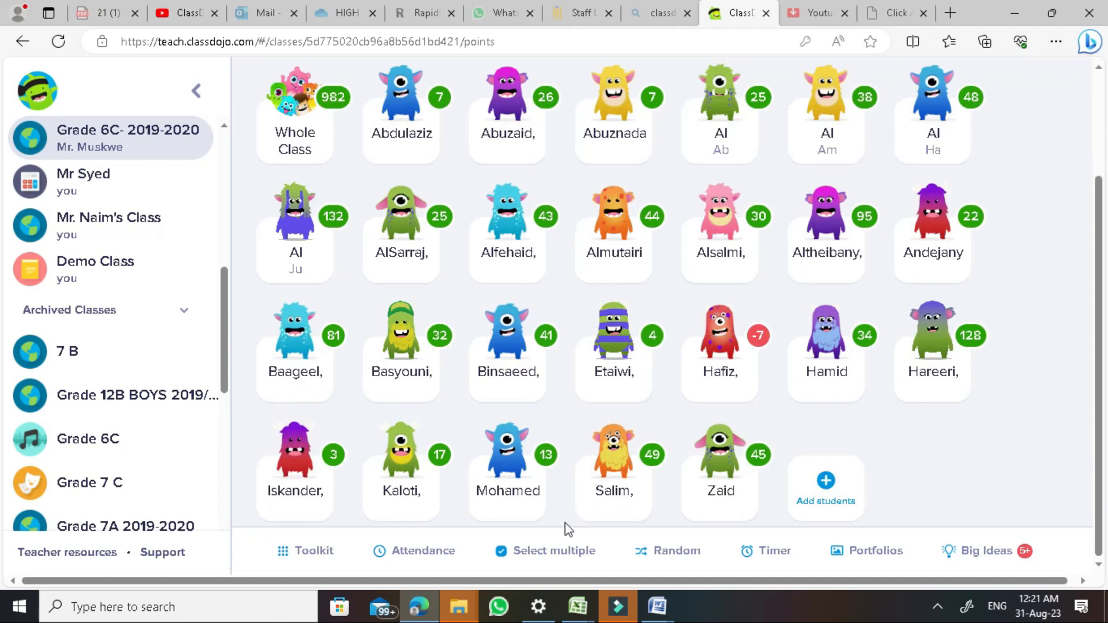
Select five students across the grid and open Give feedback for them together
{"action": "left_click", "coordinate": [531, 552]}
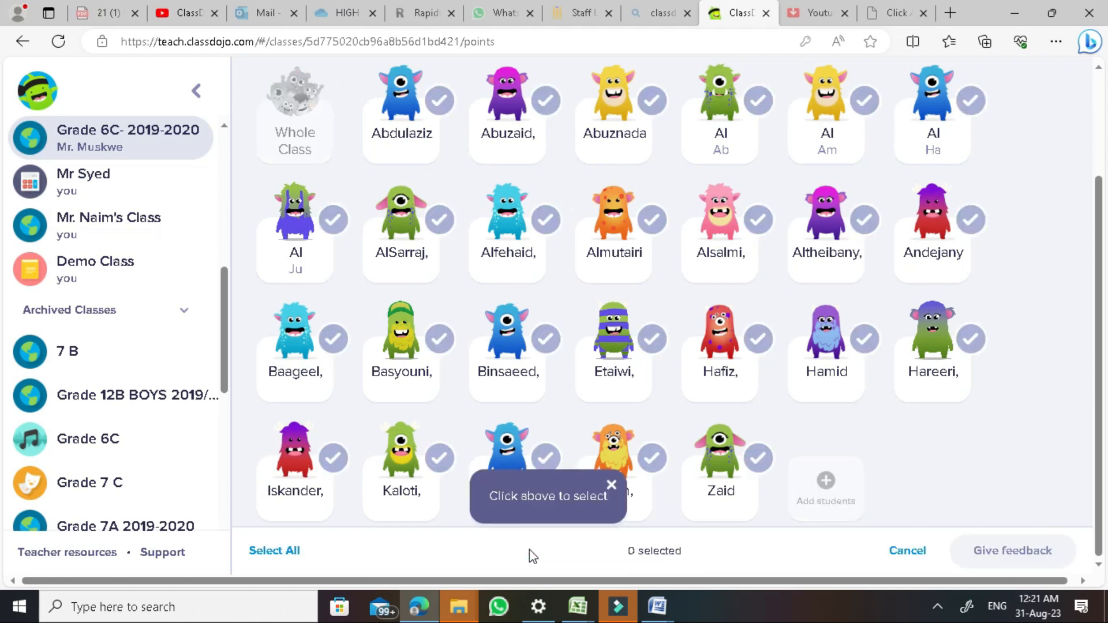
{"action": "left_click", "coordinate": [440, 101]}
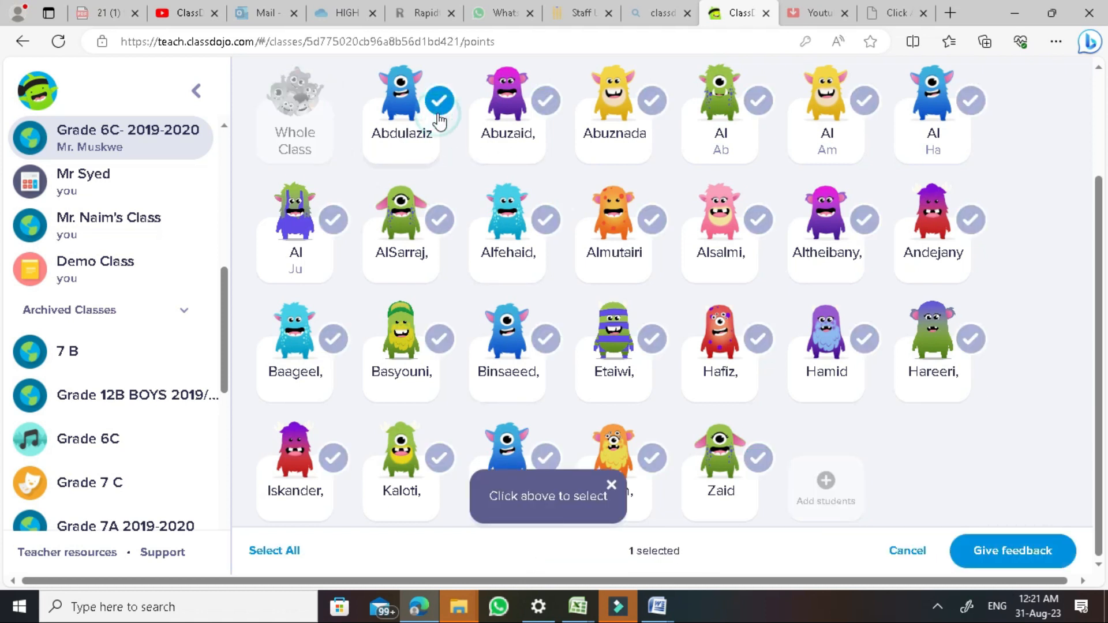
{"action": "left_click", "coordinate": [550, 226]}
{"action": "left_click", "coordinate": [648, 339]}
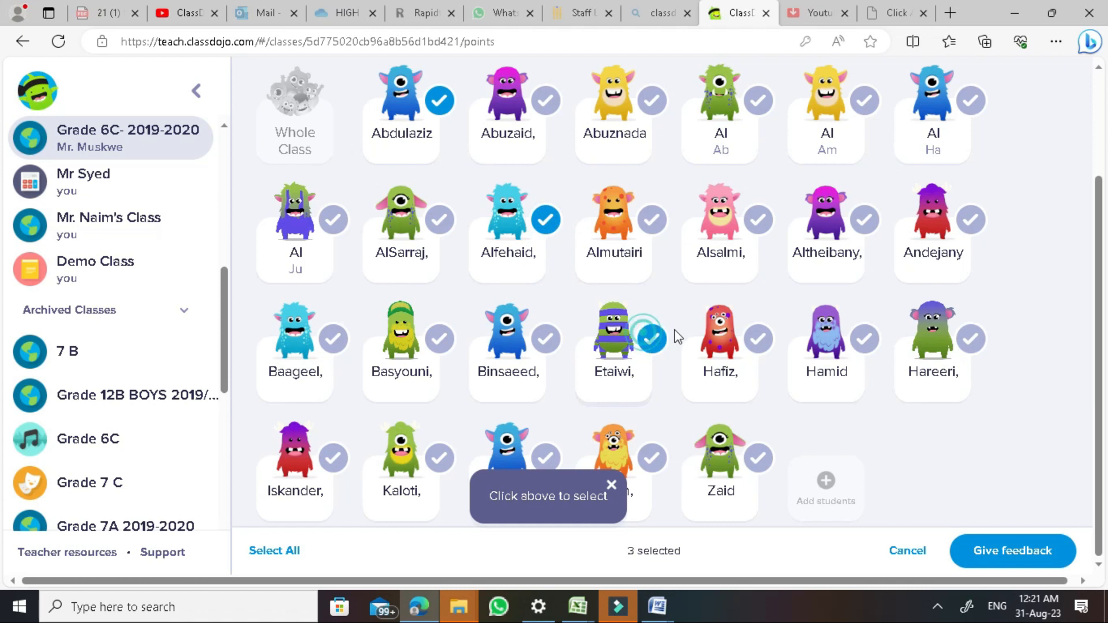
{"action": "left_click", "coordinate": [863, 338]}
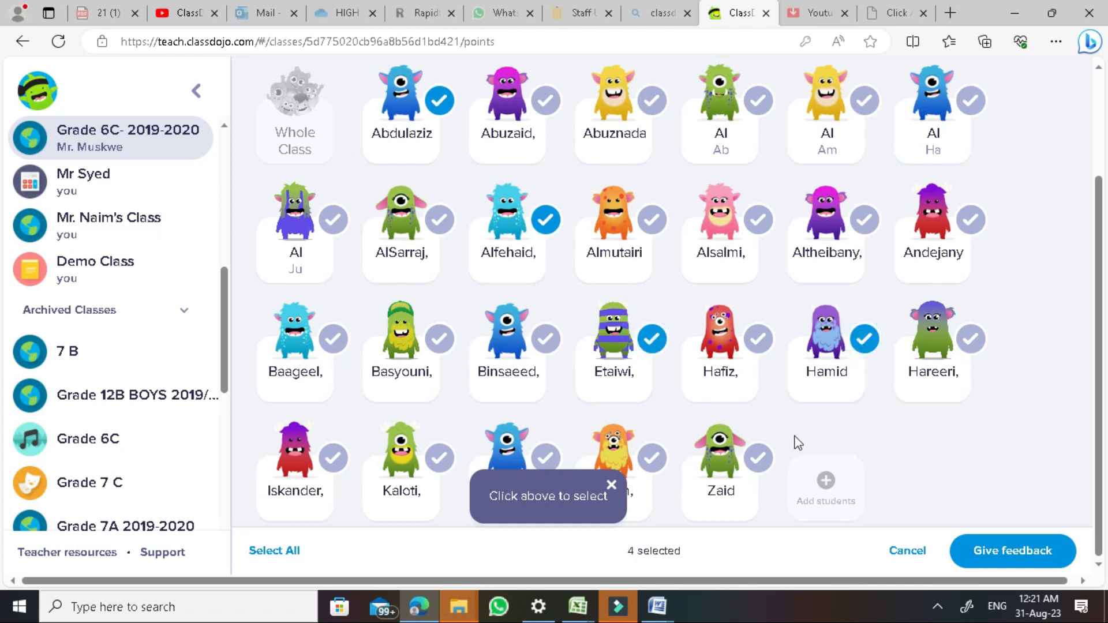
{"action": "left_click", "coordinate": [762, 462]}
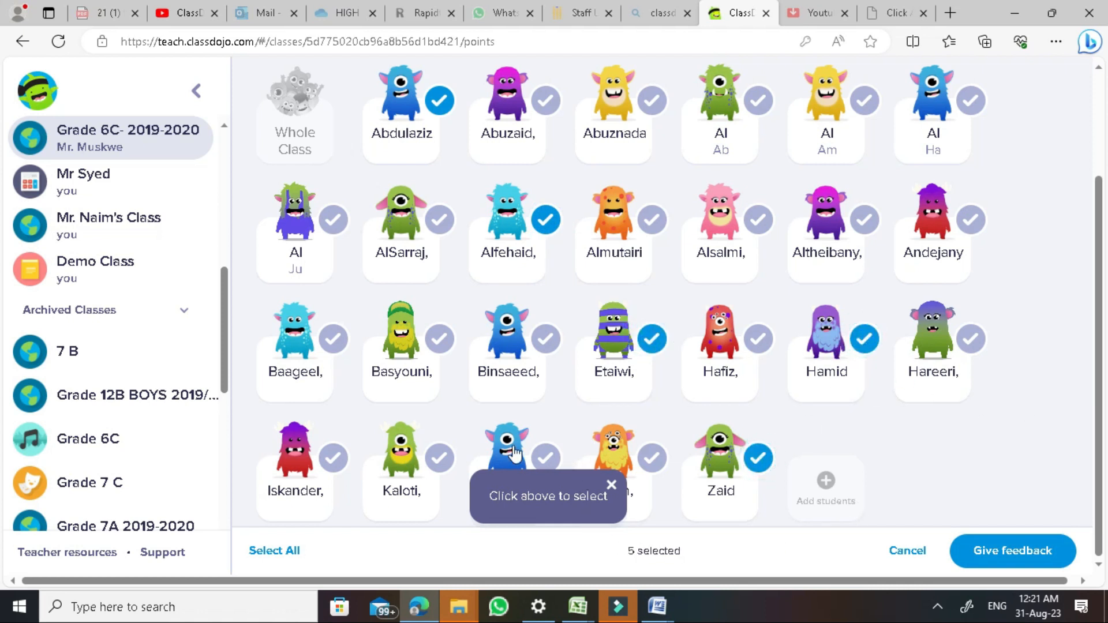
{"action": "left_click", "coordinate": [983, 553]}
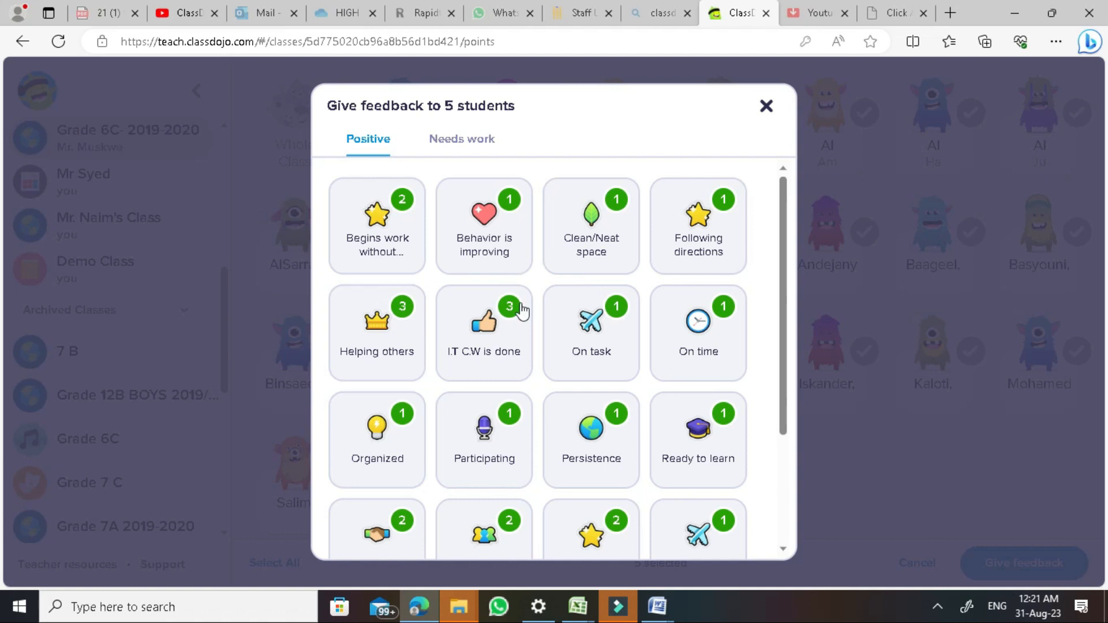
View the Needs work options for the five students, then close without awarding points
{"action": "scroll", "coordinate": [522, 396], "scroll_direction": "down", "scroll_amount": 3}
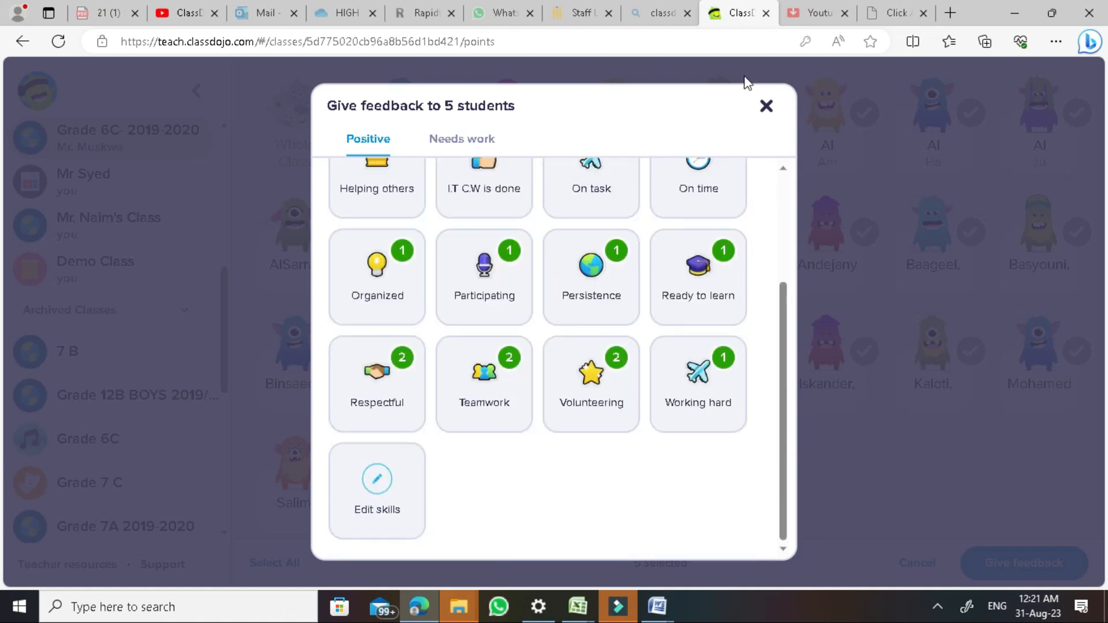
{"action": "scroll", "coordinate": [567, 376], "scroll_direction": "up", "scroll_amount": 3}
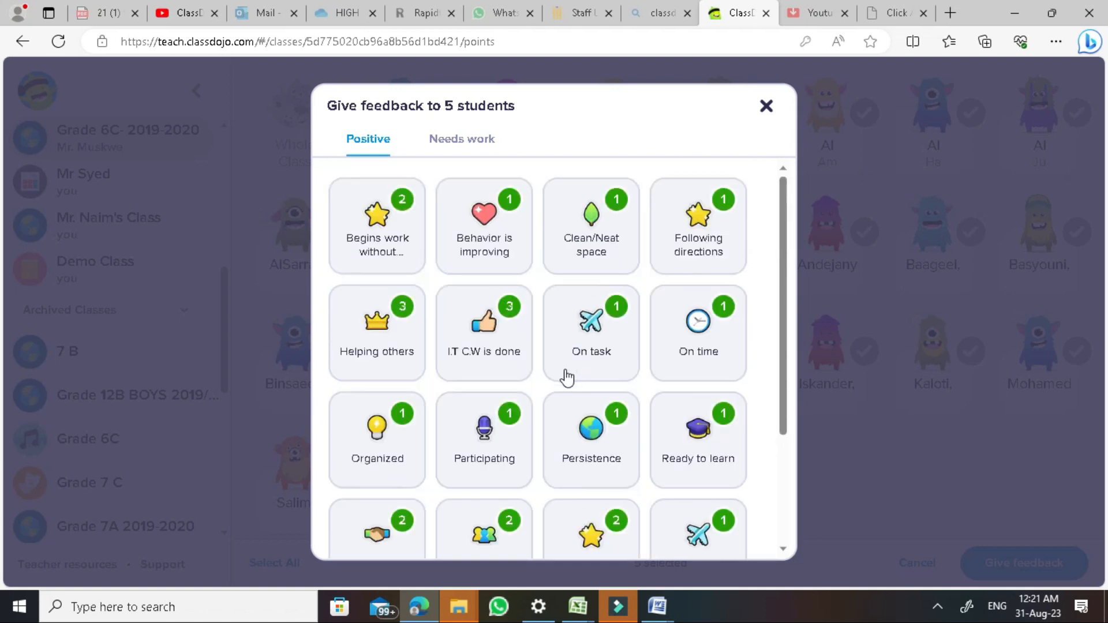
{"action": "left_click", "coordinate": [485, 142]}
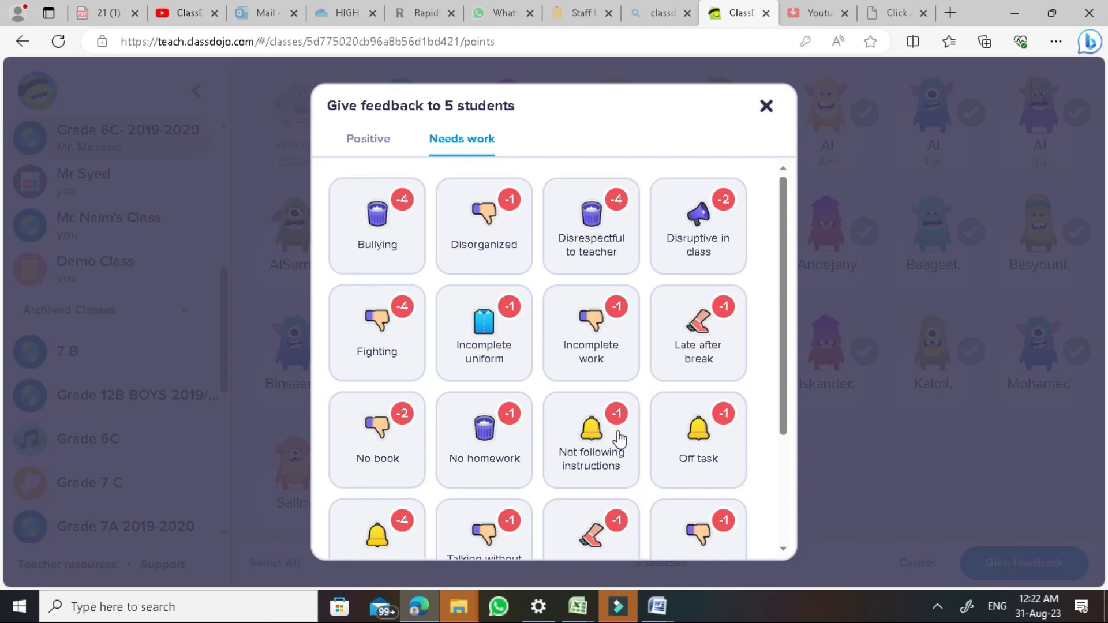
{"action": "left_click", "coordinate": [766, 108]}
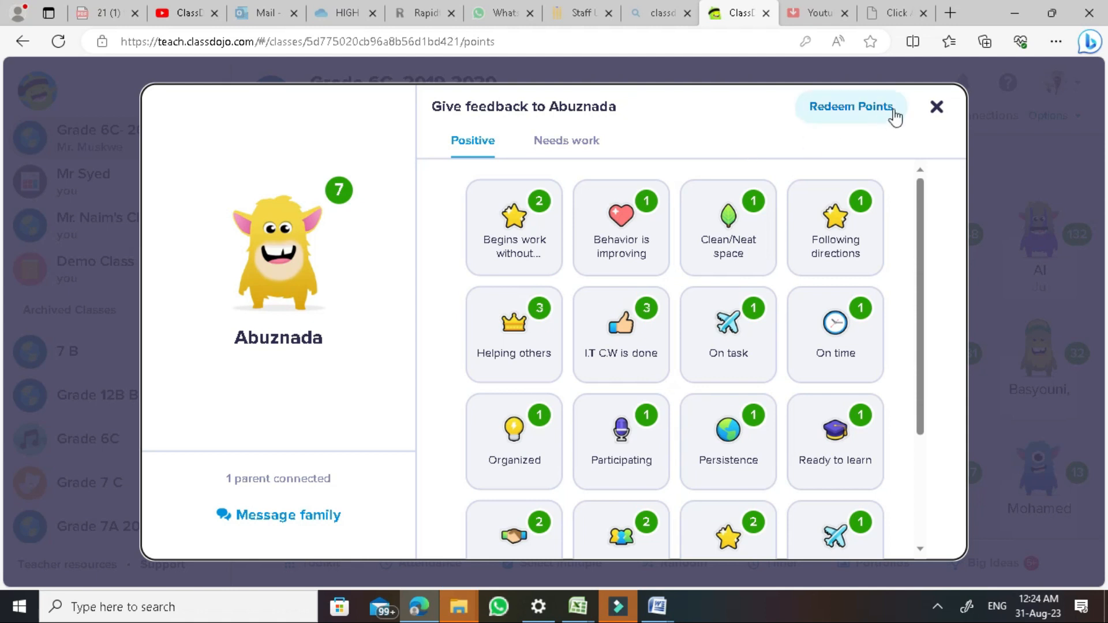
Close the open card, check the 26-point student, then open the first student's card
{"action": "left_click", "coordinate": [936, 107]}
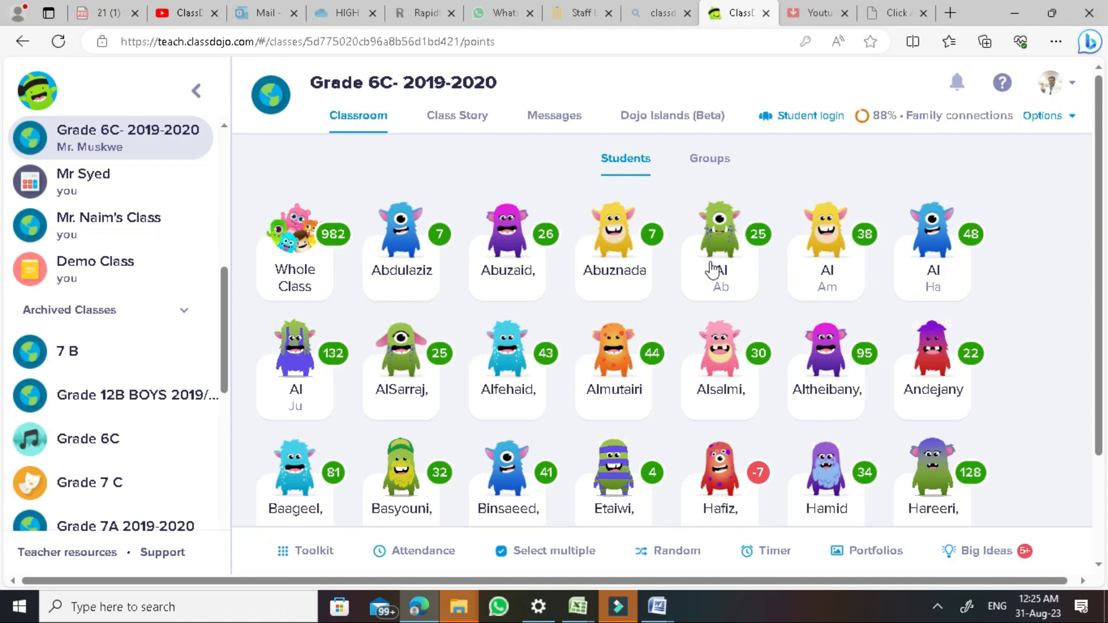
{"action": "left_click", "coordinate": [507, 254]}
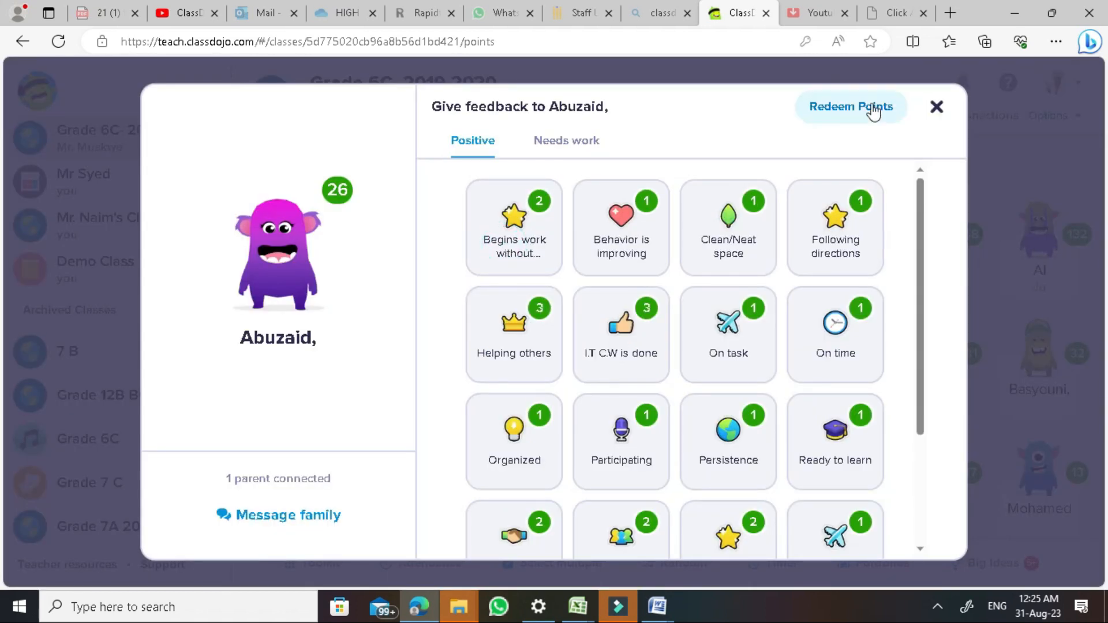
{"action": "left_click", "coordinate": [936, 107]}
{"action": "left_click", "coordinate": [411, 257]}
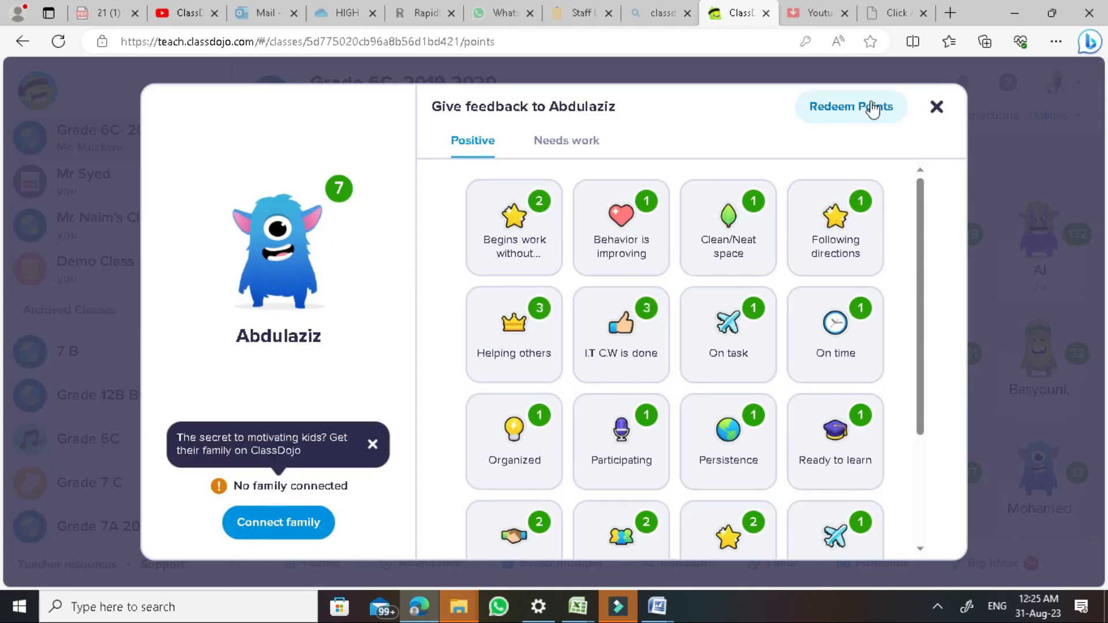
Start redeeming 20 points with the note 'Free P' for the first student, then cancel
{"action": "left_click", "coordinate": [860, 115]}
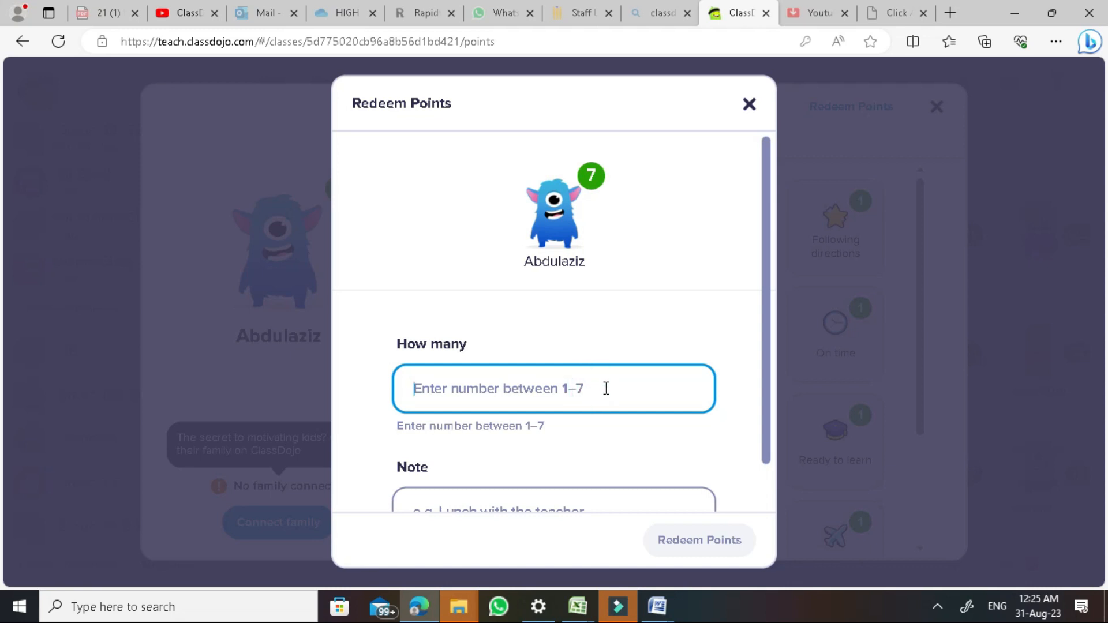
{"action": "type", "text": "20"}
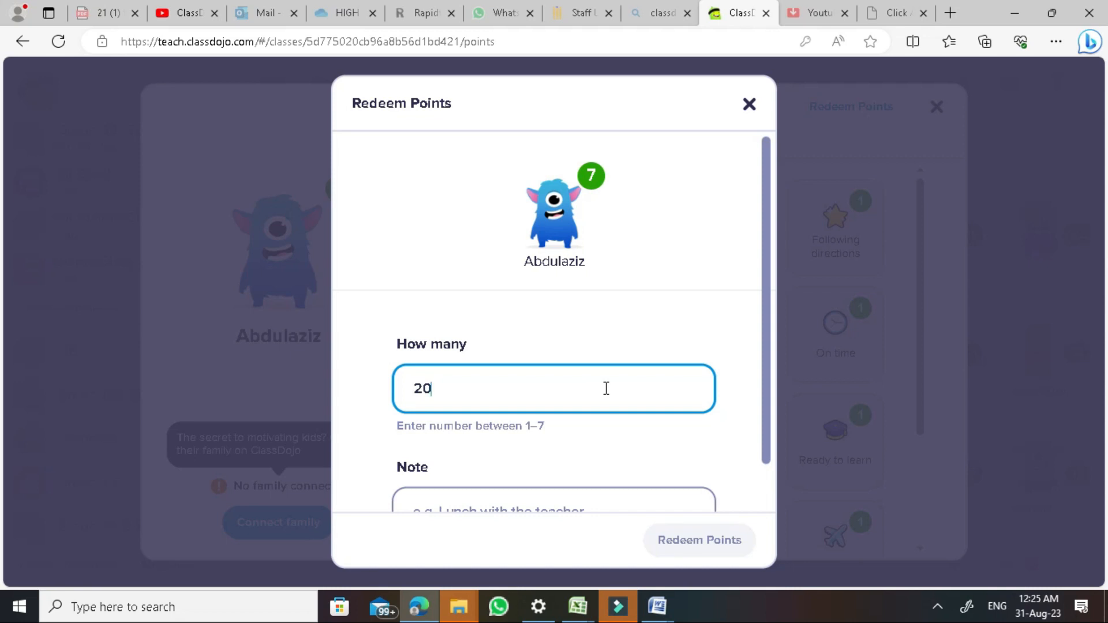
{"action": "key", "text": "Tab"}
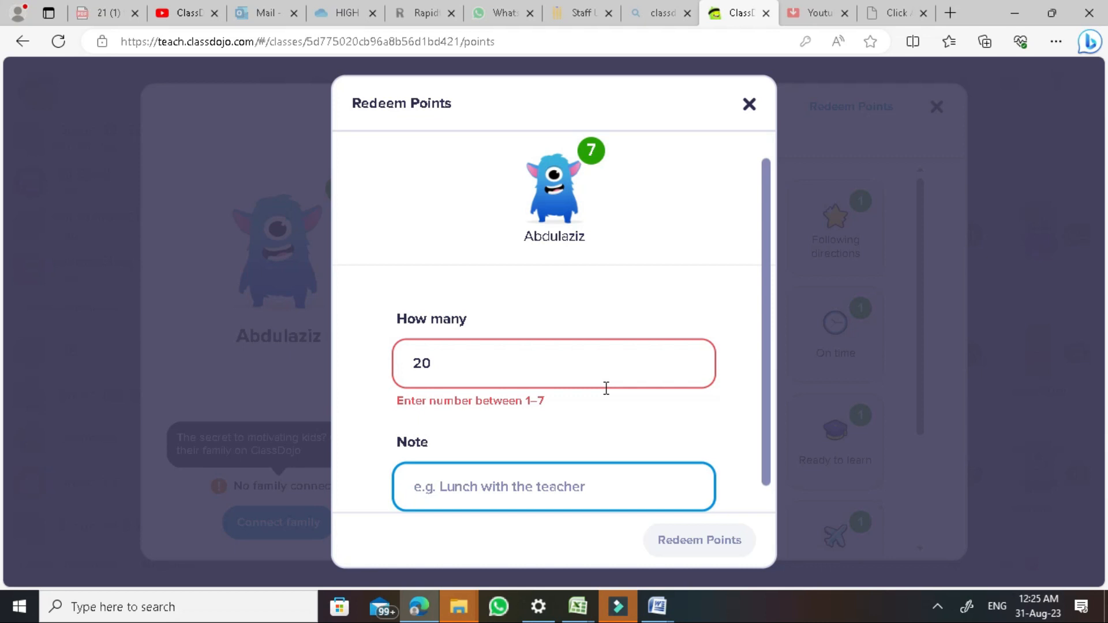
{"action": "type", "text": "Free"}
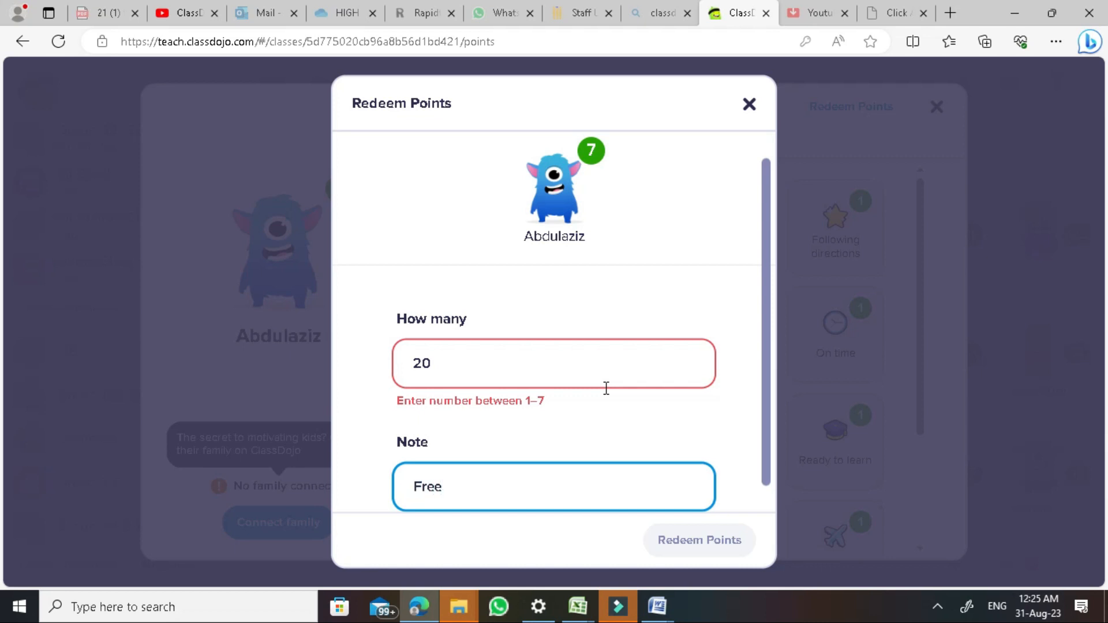
{"action": "type", "text": "  P.E"}
{"action": "left_click", "coordinate": [749, 109]}
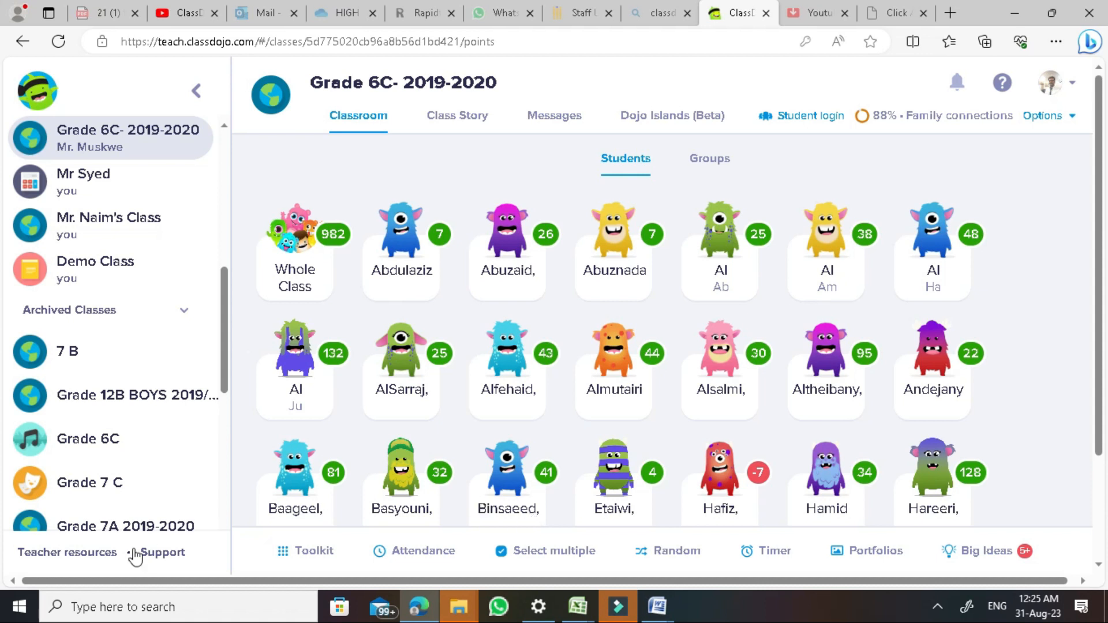
{"action": "left_click", "coordinate": [308, 555]}
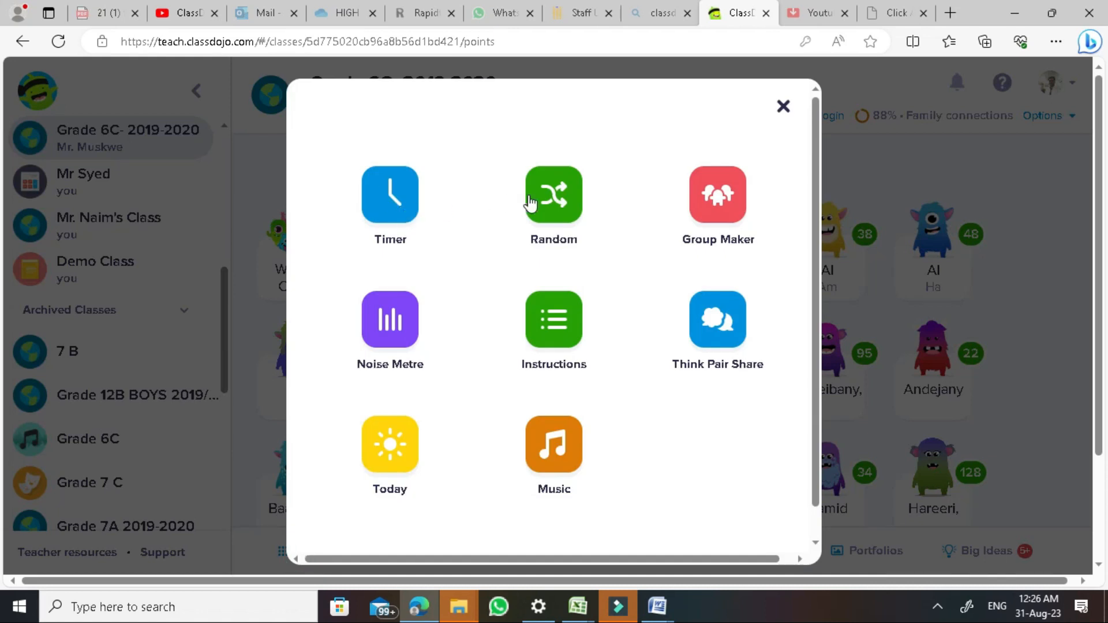
{"action": "left_click", "coordinate": [409, 208]}
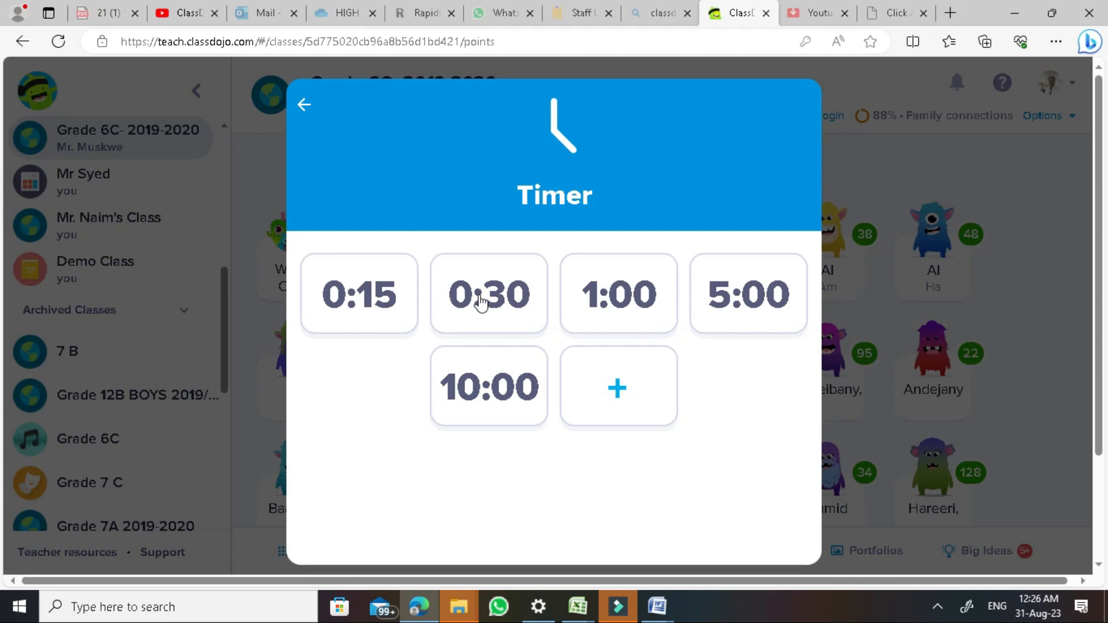
{"action": "left_click", "coordinate": [719, 309]}
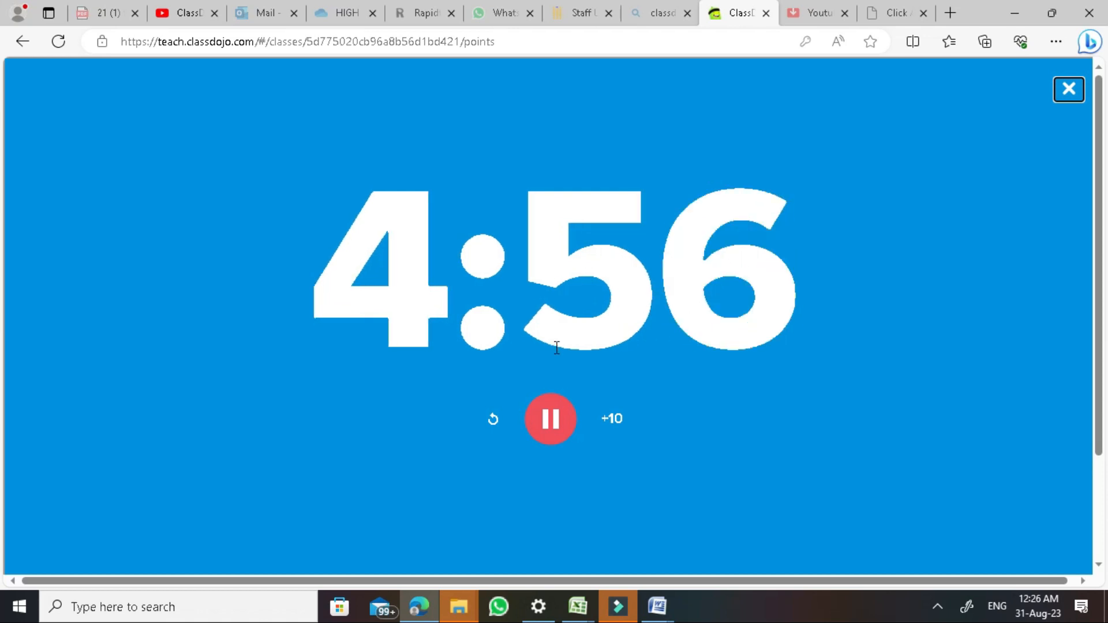
{"action": "left_click", "coordinate": [1067, 92]}
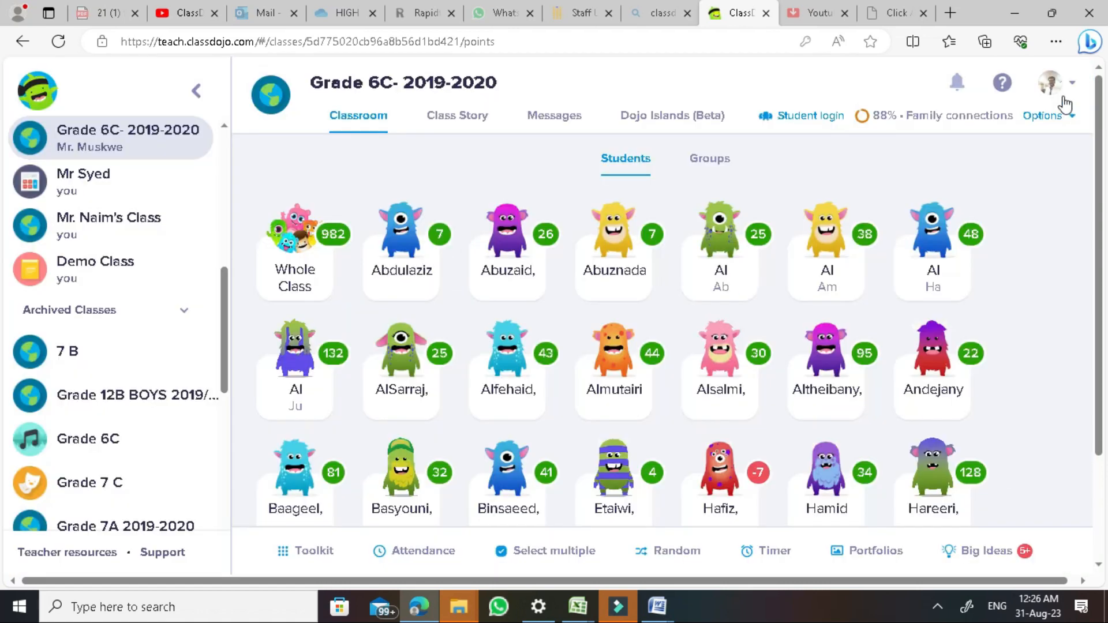
{"action": "left_click", "coordinate": [318, 552]}
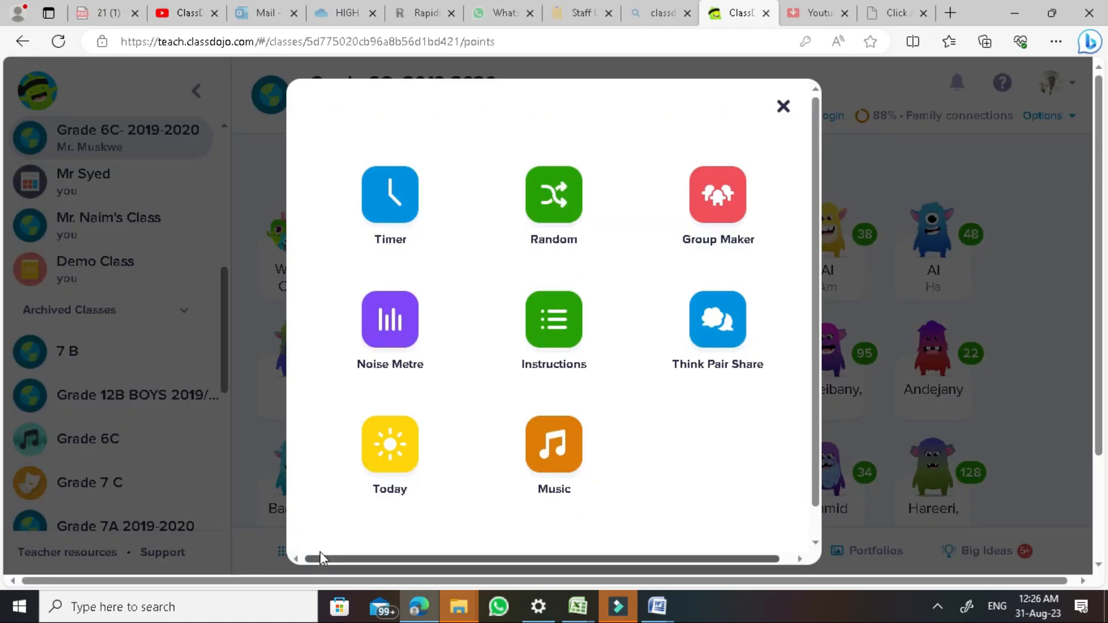
{"action": "left_click", "coordinate": [575, 228]}
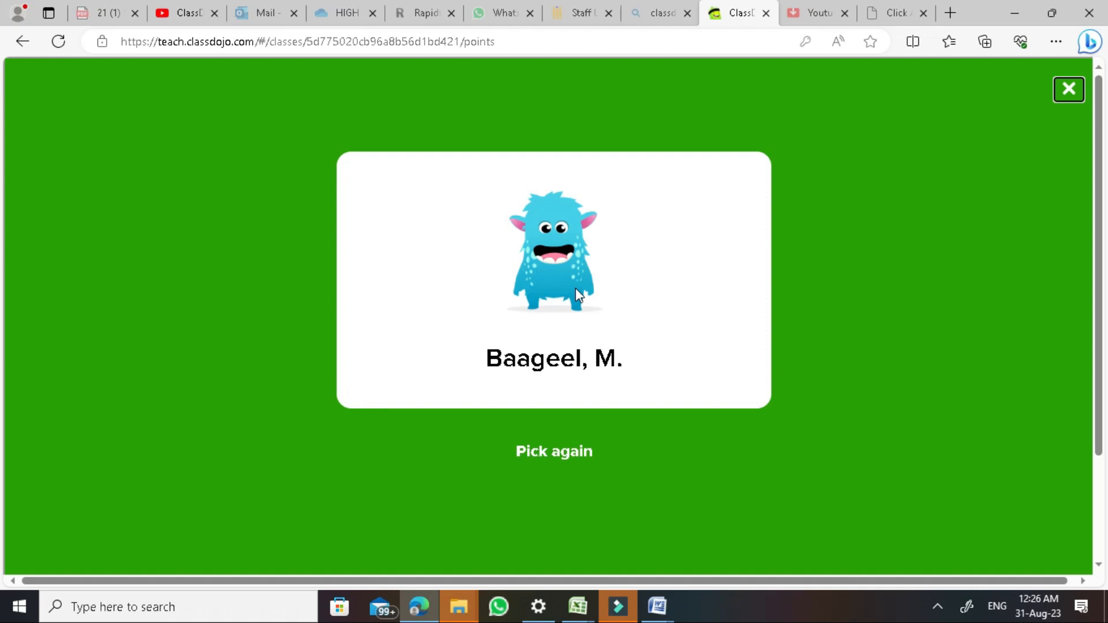
{"action": "left_click", "coordinate": [1069, 90]}
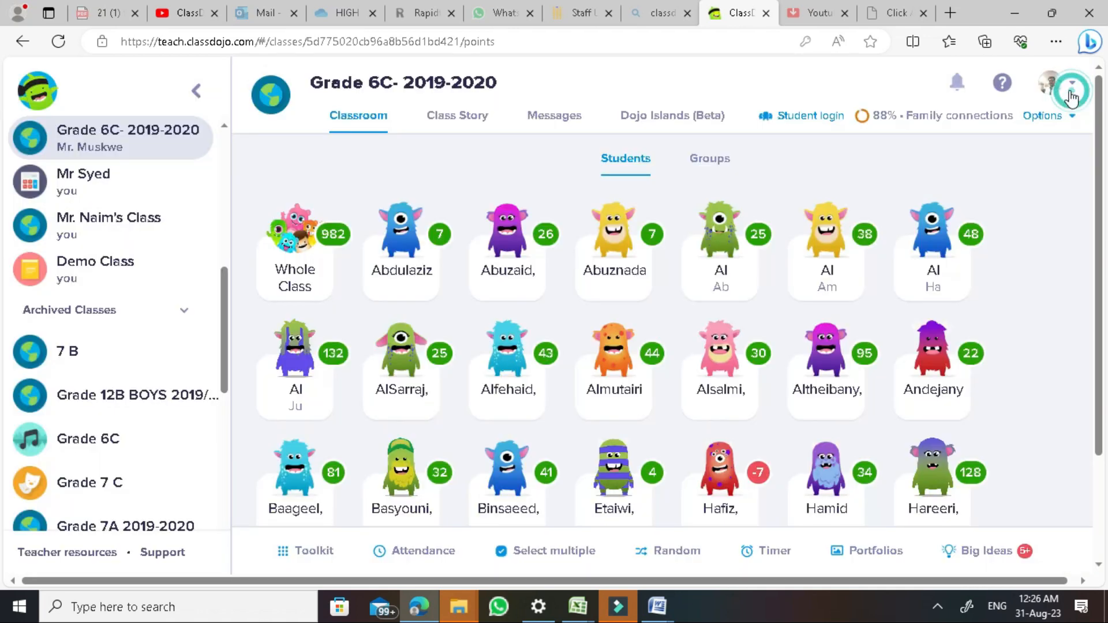
{"action": "left_click", "coordinate": [303, 556]}
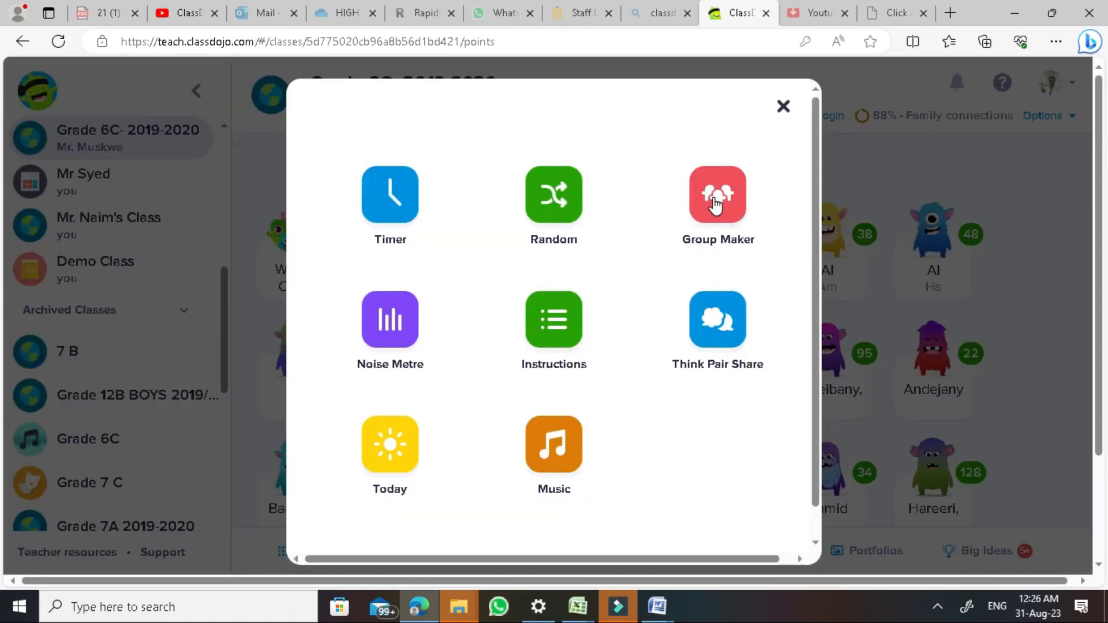
{"action": "left_click", "coordinate": [715, 205]}
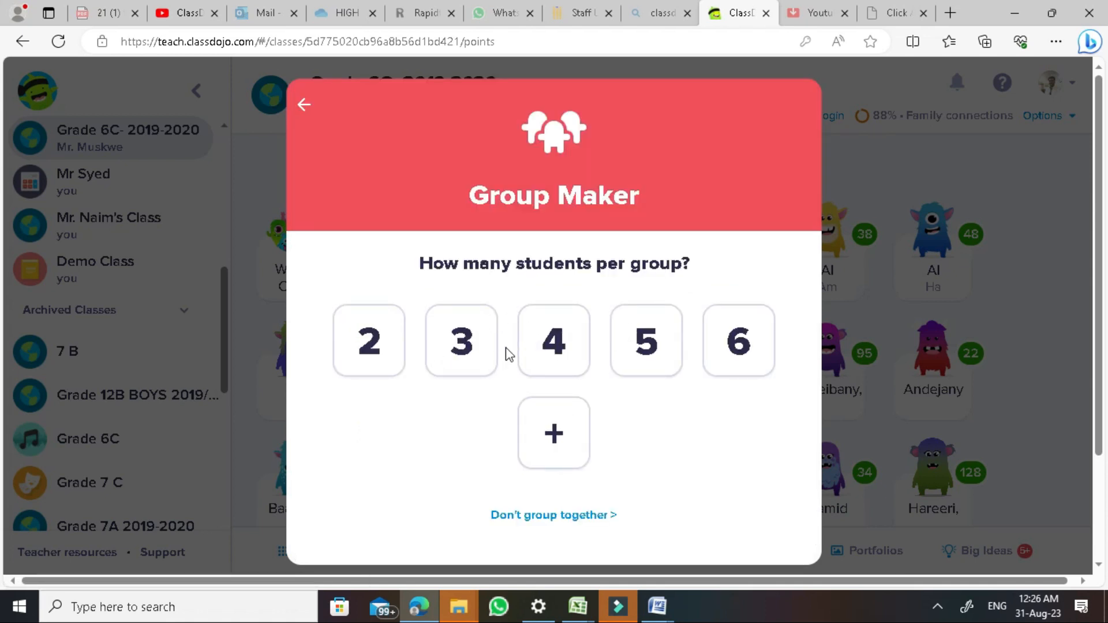
{"action": "left_click", "coordinate": [470, 345]}
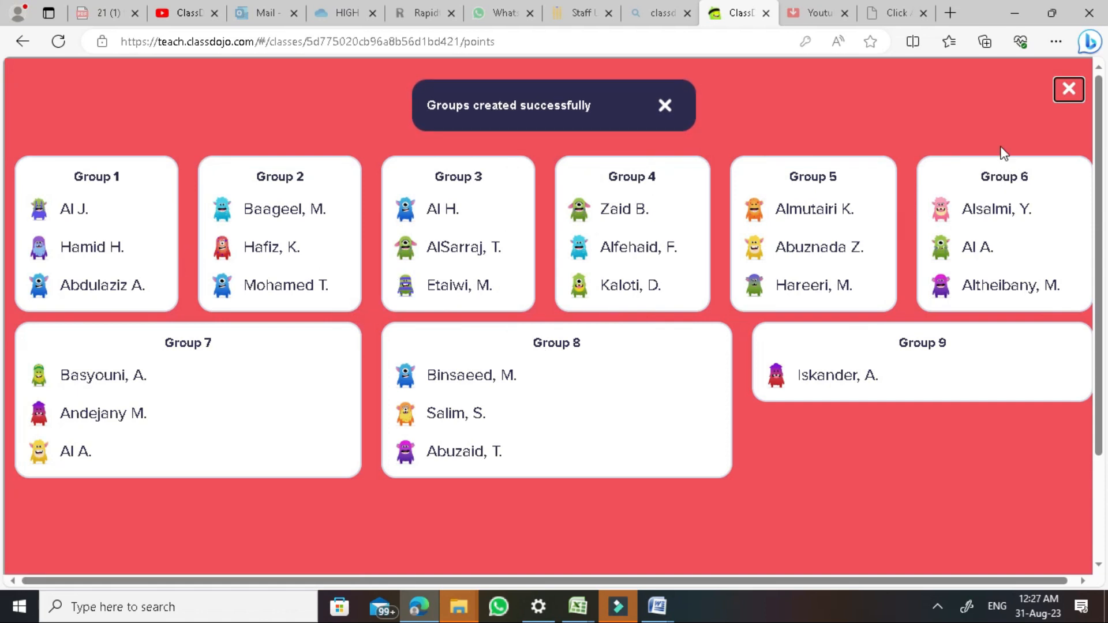
{"action": "left_click", "coordinate": [1068, 90]}
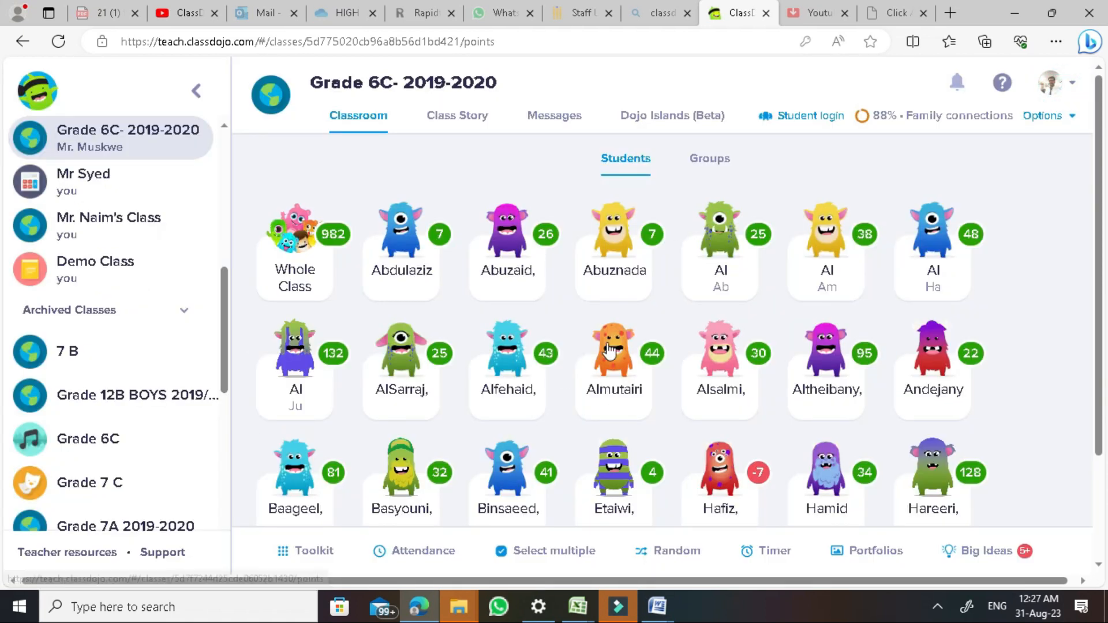
{"action": "left_click", "coordinate": [323, 552]}
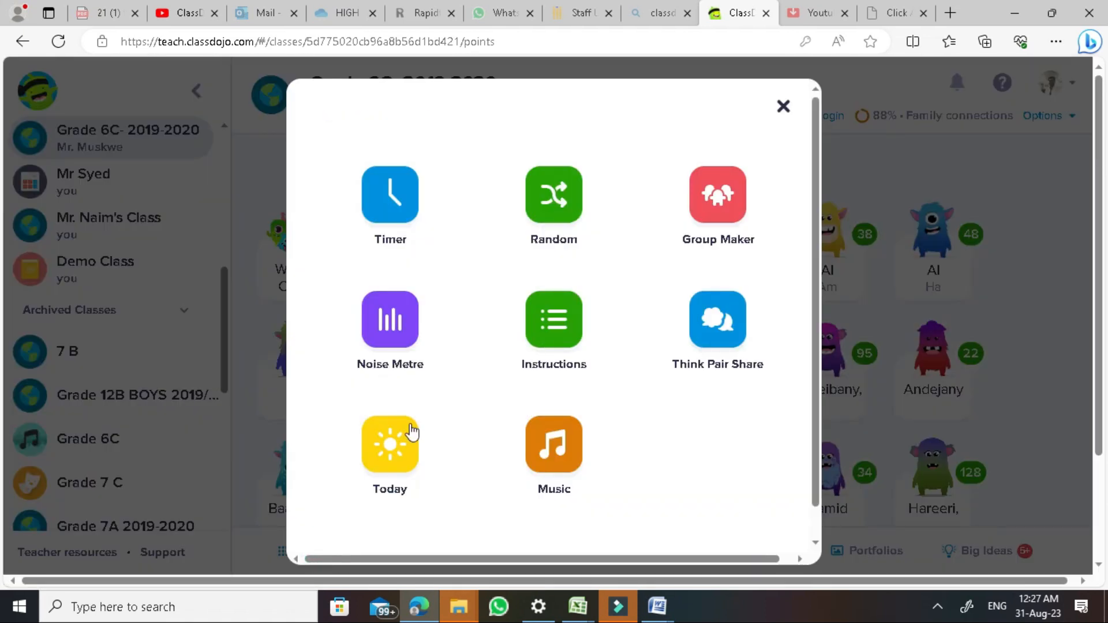
{"action": "left_click", "coordinate": [701, 221]}
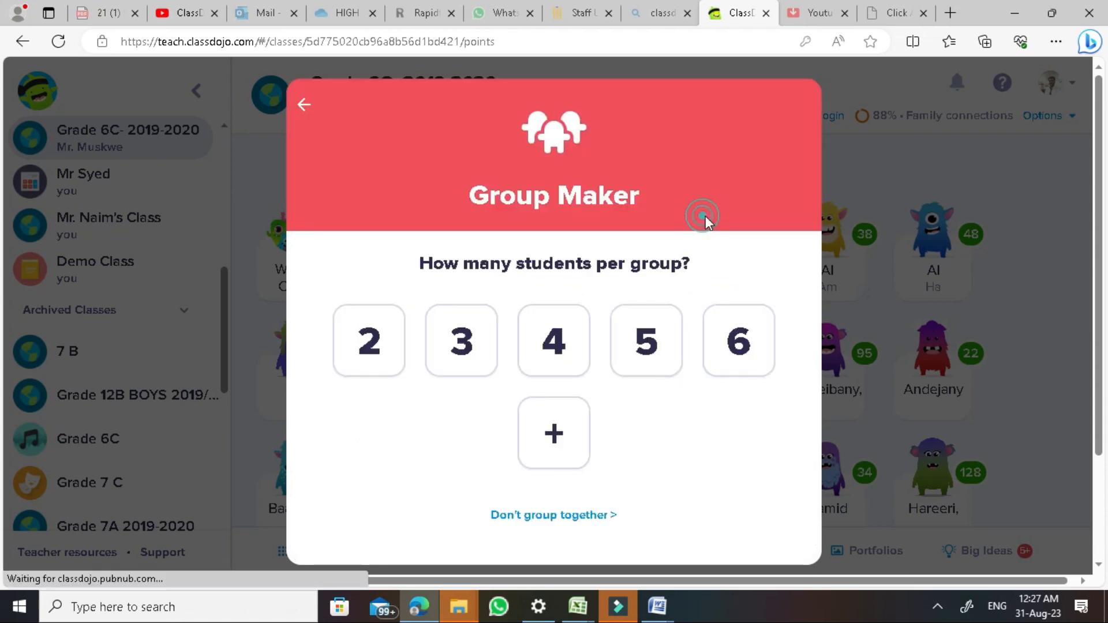
{"action": "left_click", "coordinate": [675, 345]}
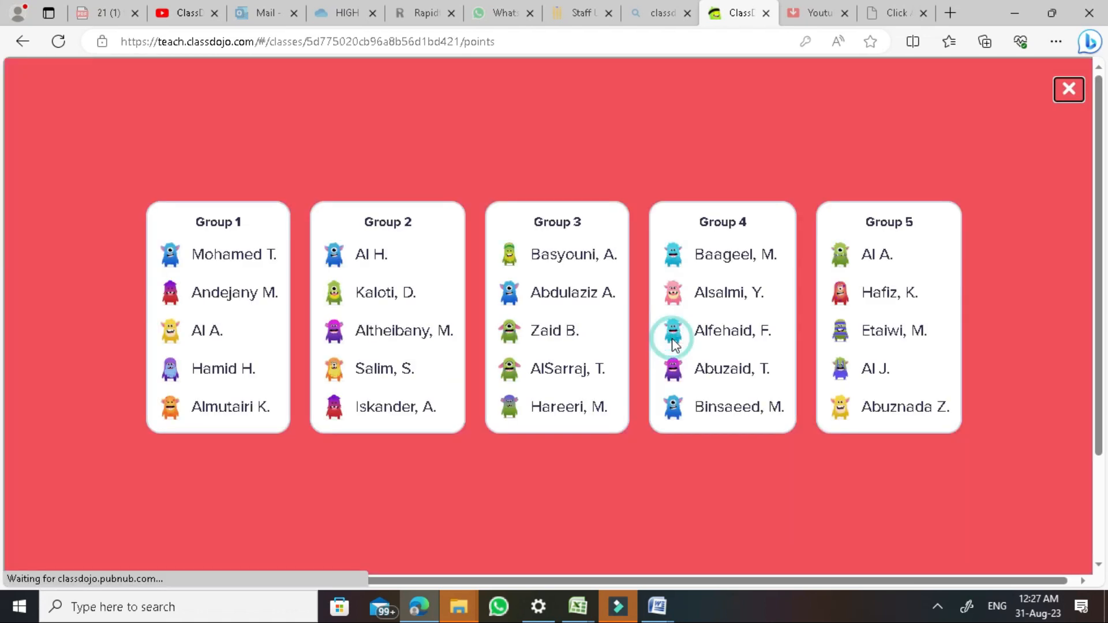
{"action": "left_click", "coordinate": [1068, 88]}
{"action": "left_click", "coordinate": [317, 547]}
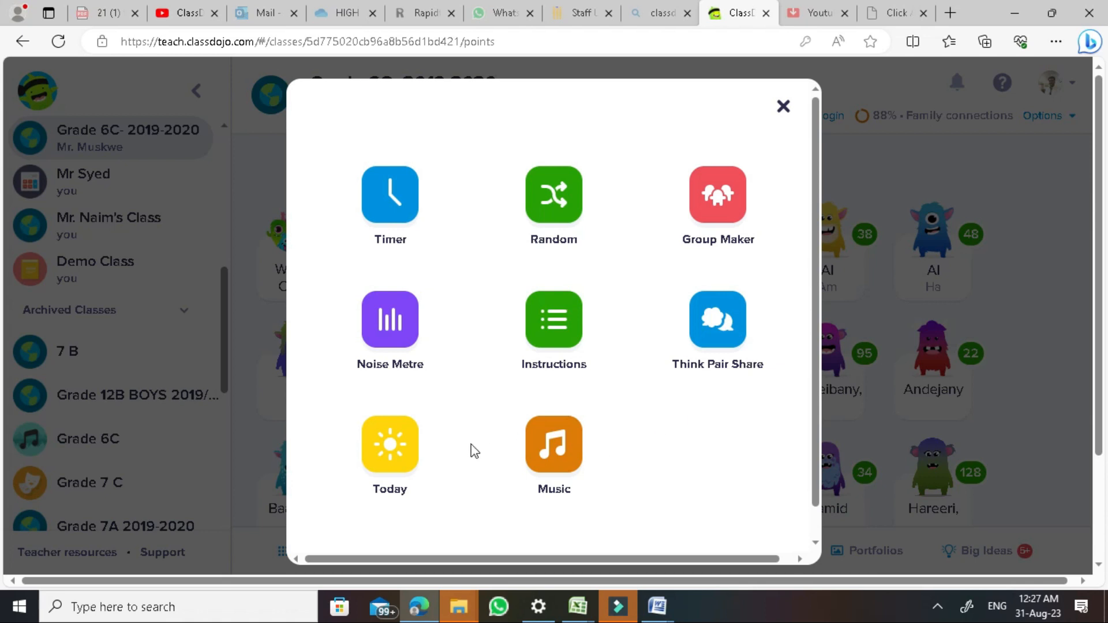
{"action": "left_click", "coordinate": [723, 342]}
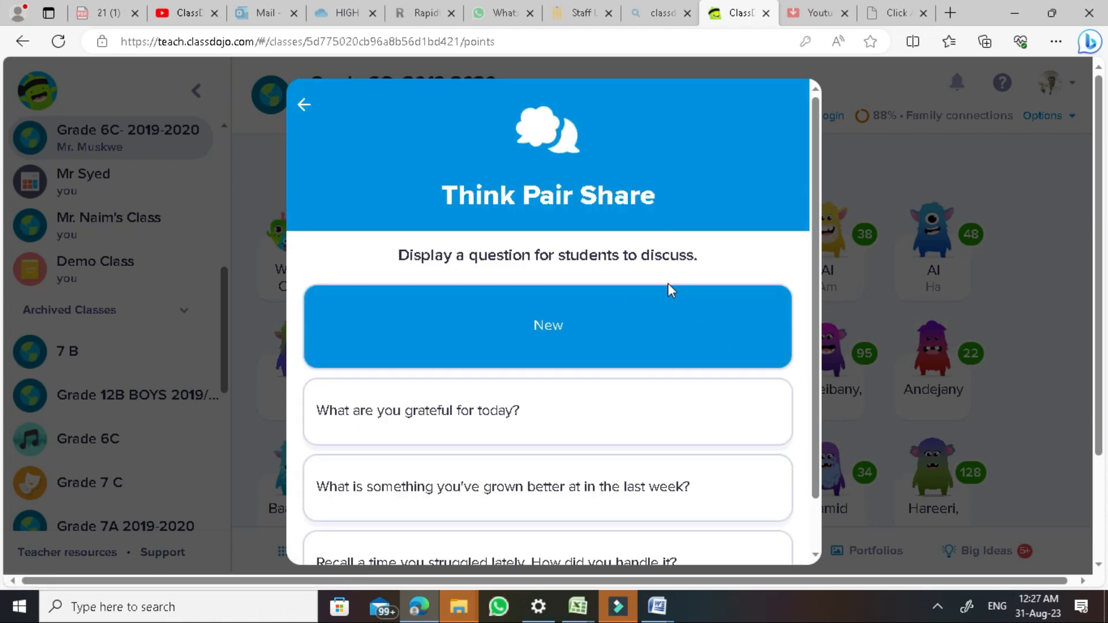
{"action": "left_click", "coordinate": [300, 107]}
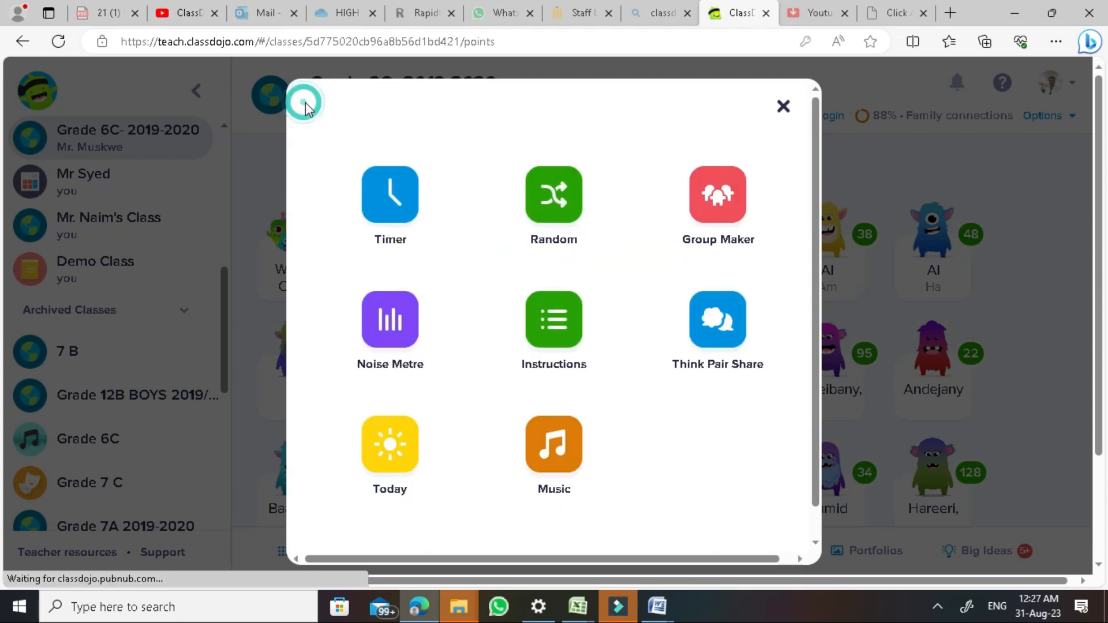
{"action": "left_click", "coordinate": [783, 107]}
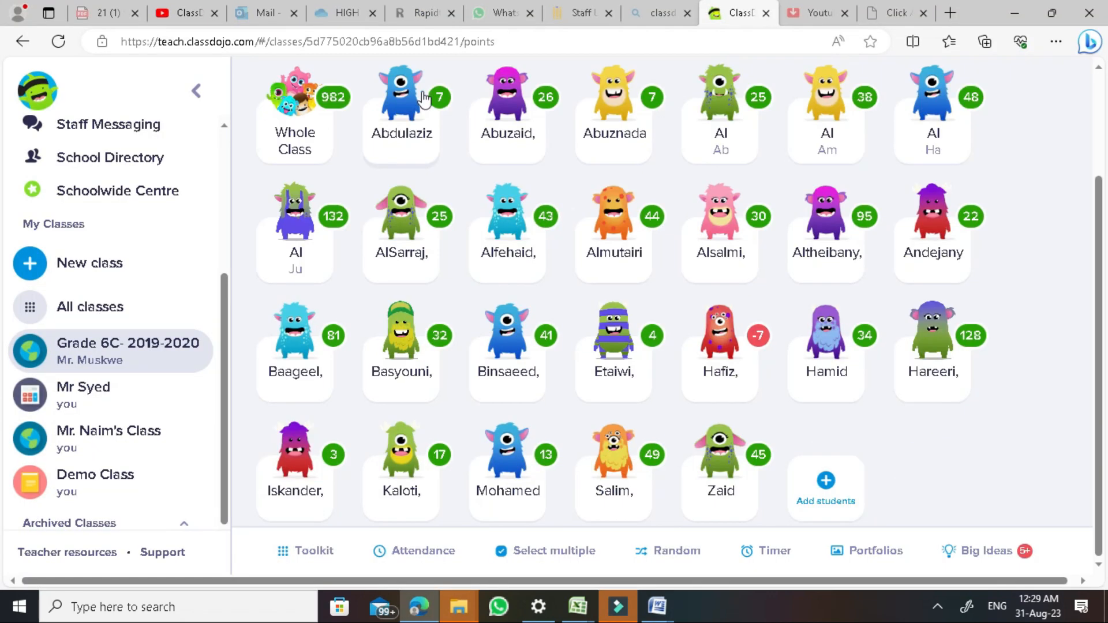
In a parent's conversation, draft 'They have quiz tomorrow', then delete it unsent
{"action": "scroll", "coordinate": [762, 129], "scroll_direction": "up", "scroll_amount": 3}
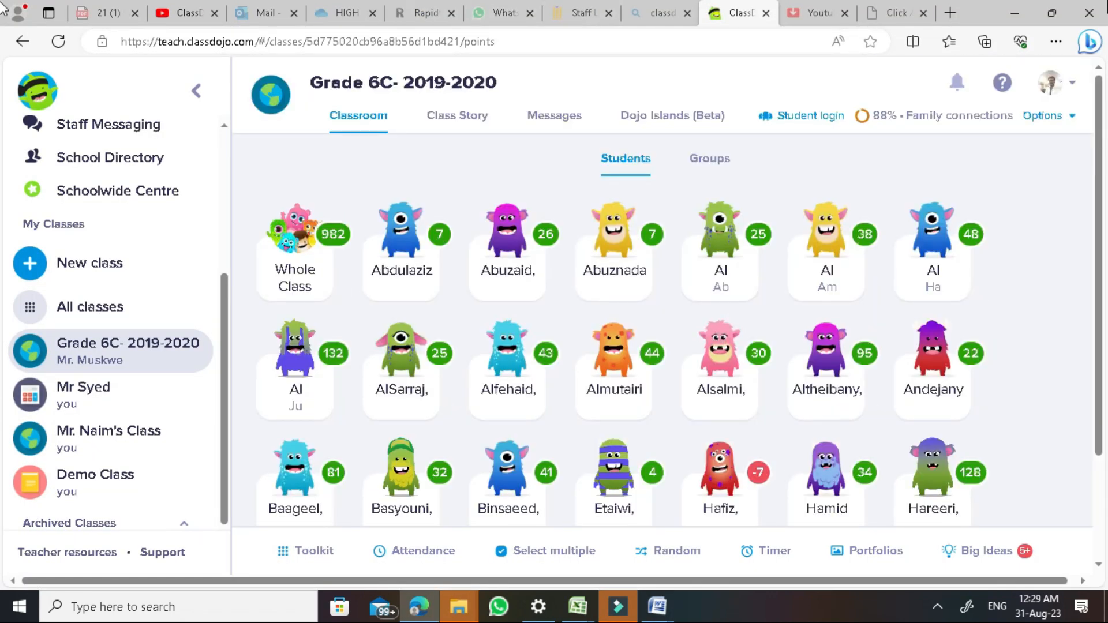
{"action": "left_click", "coordinate": [541, 122]}
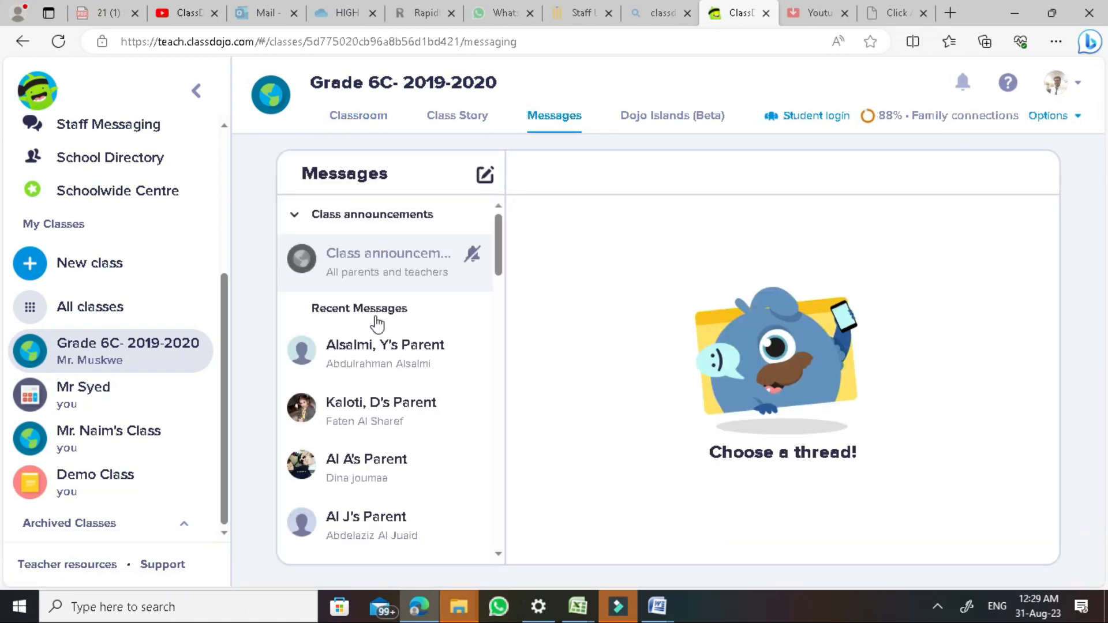
{"action": "left_click", "coordinate": [375, 461]}
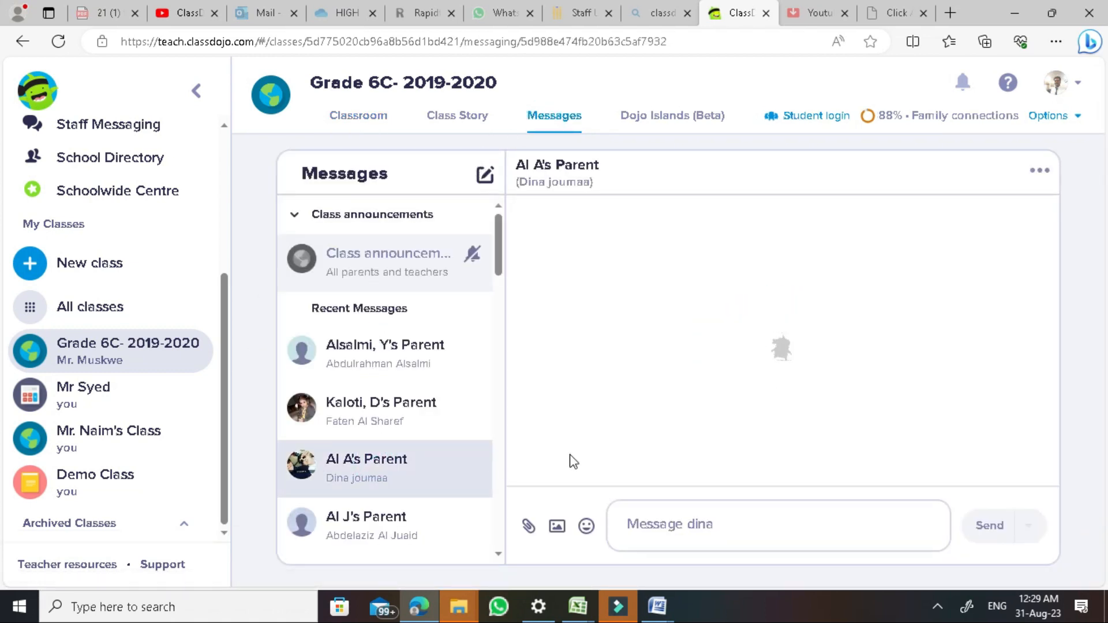
{"action": "left_click", "coordinate": [678, 528]}
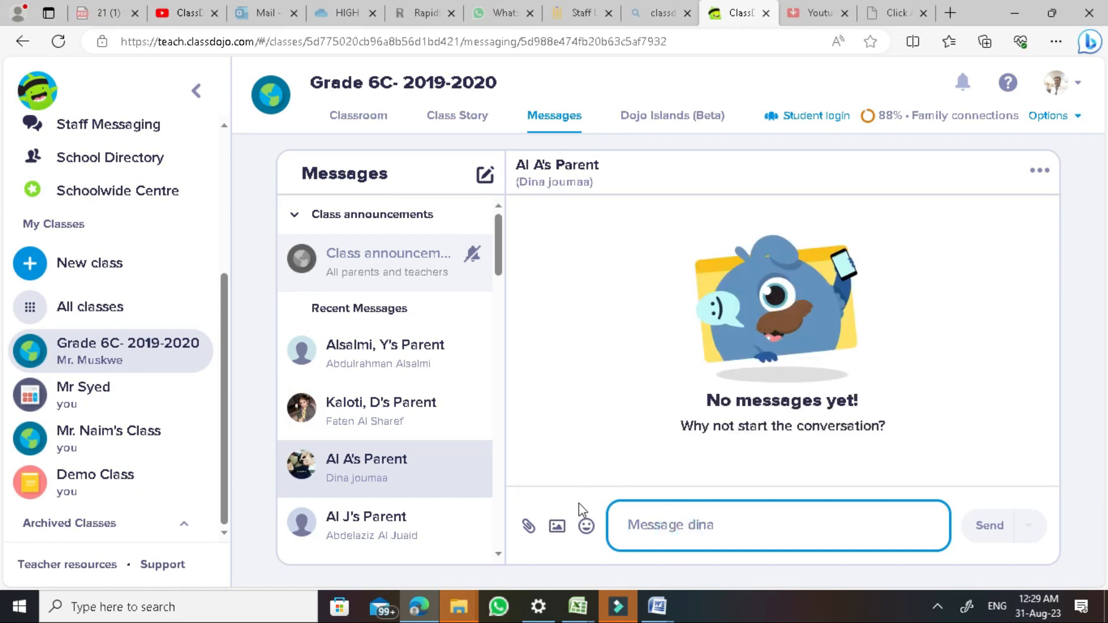
{"action": "type", "text": "They have "}
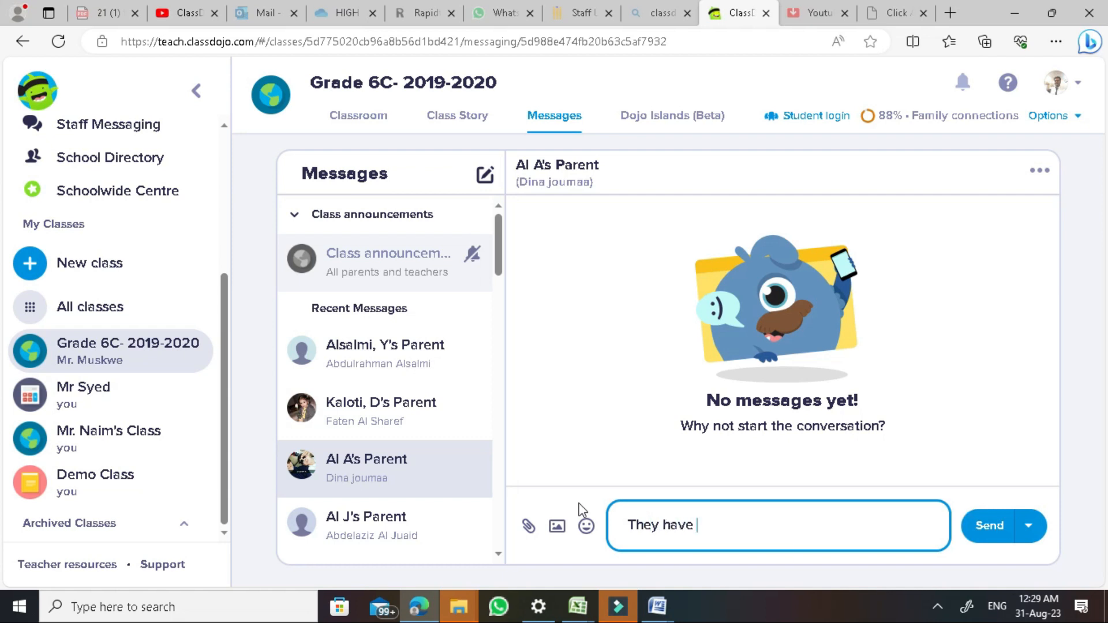
{"action": "type", "text": "quiz tomorrow"}
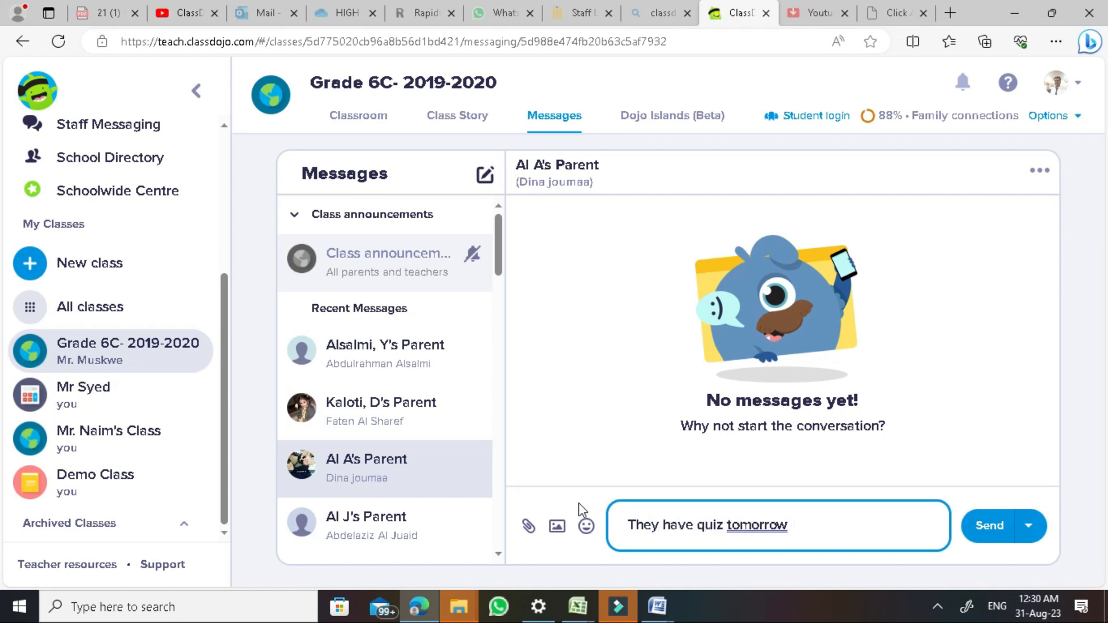
{"action": "left_click_drag", "start_coordinate": [816, 525], "coordinate": [623, 528]}
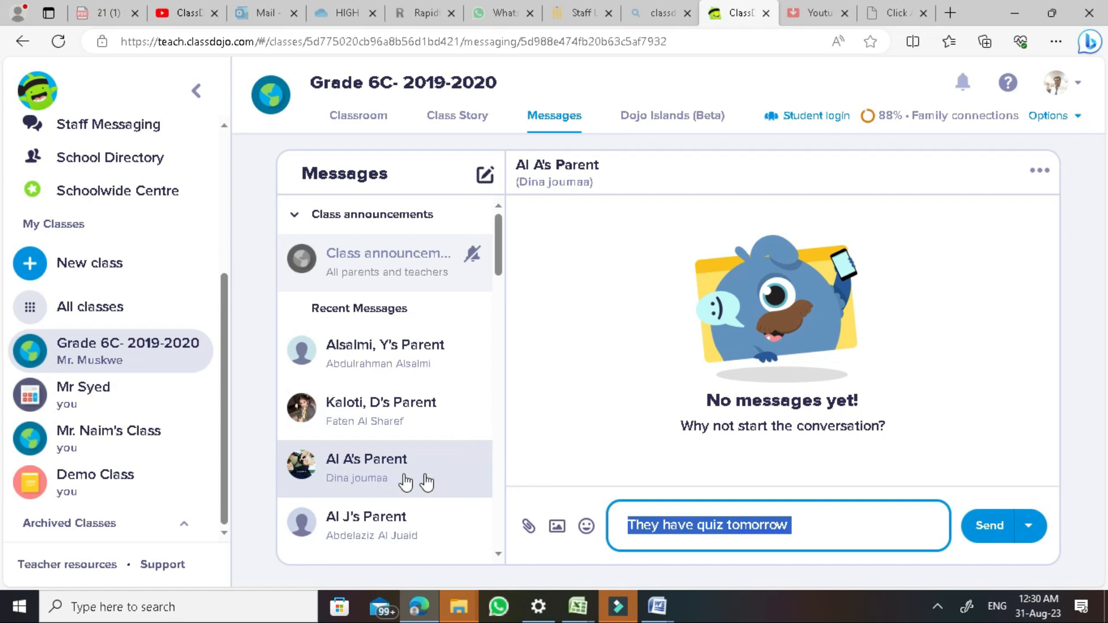
{"action": "key", "text": "BackSpace"}
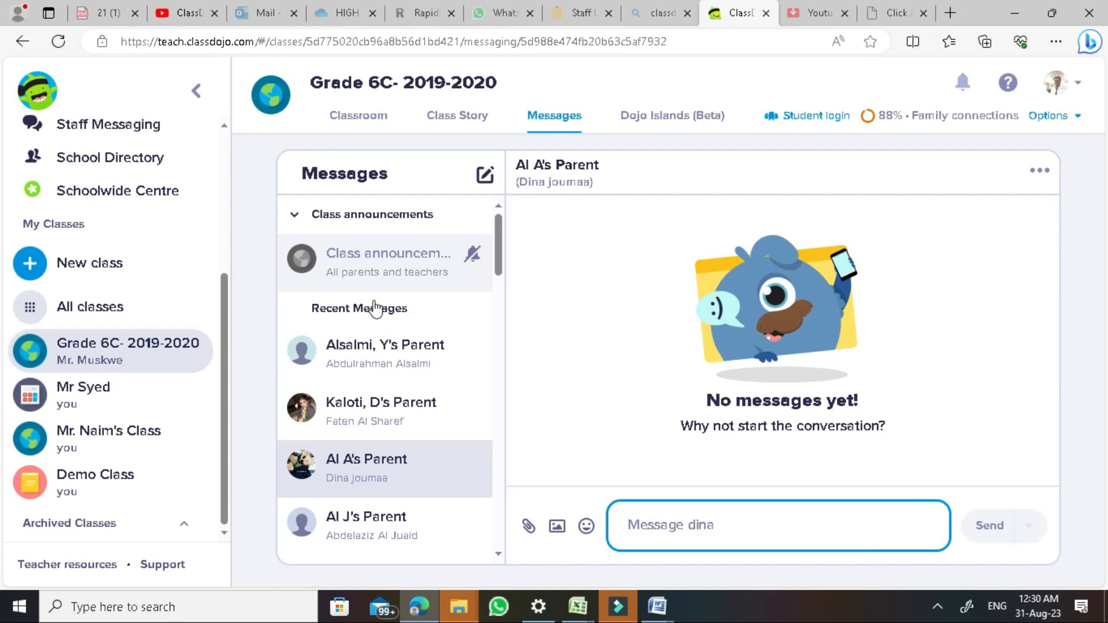
Open Class announcements, draft 'They have quiz tomorrow', then delete the text without sending
{"action": "left_click", "coordinate": [381, 264]}
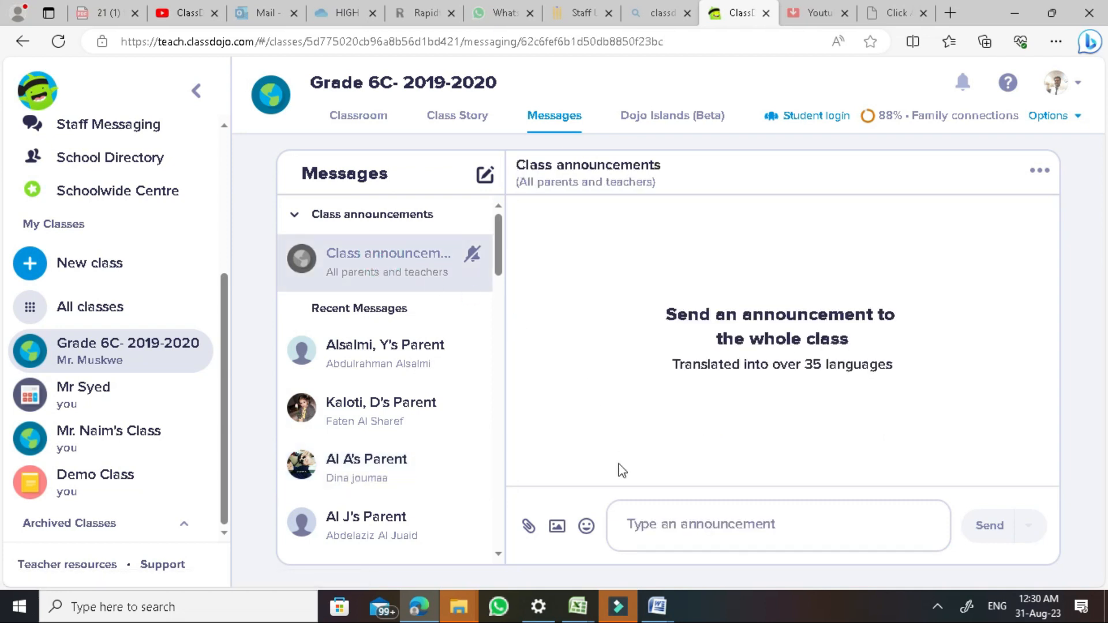
{"action": "left_click", "coordinate": [663, 530]}
{"action": "left_click", "coordinate": [696, 523]}
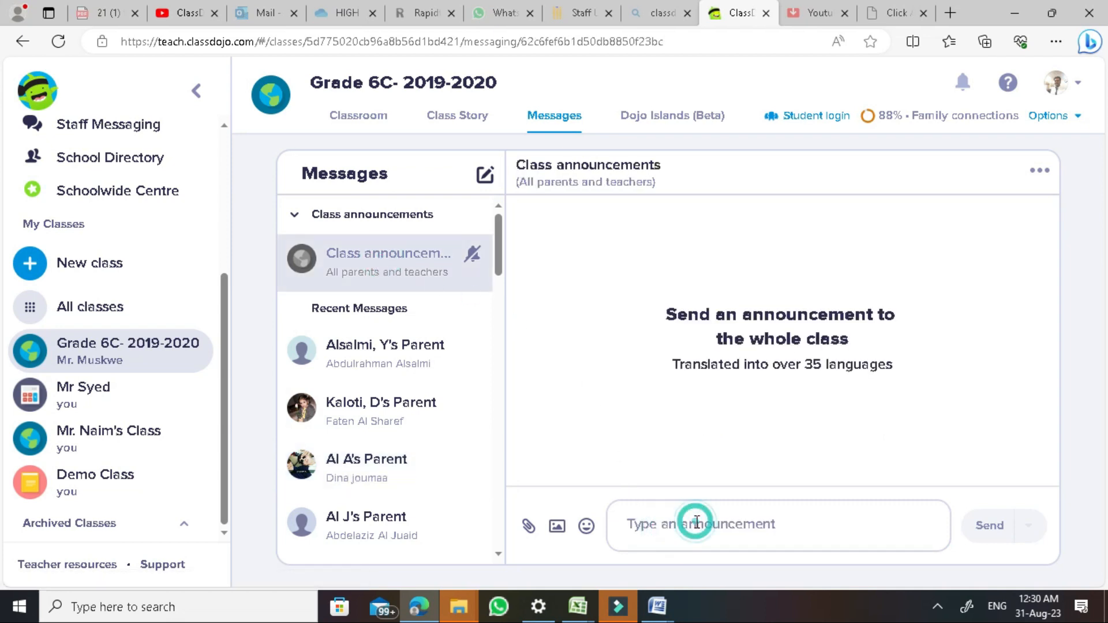
{"action": "type", "text": "They have quiz tomorrow"}
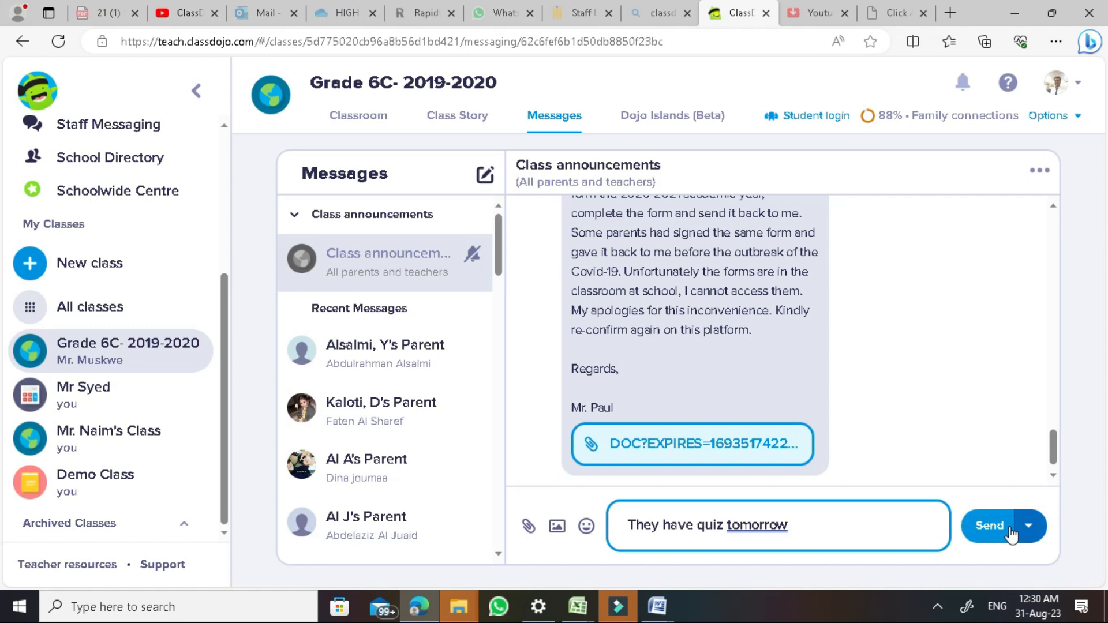
{"action": "left_click_drag", "start_coordinate": [790, 526], "coordinate": [507, 526]}
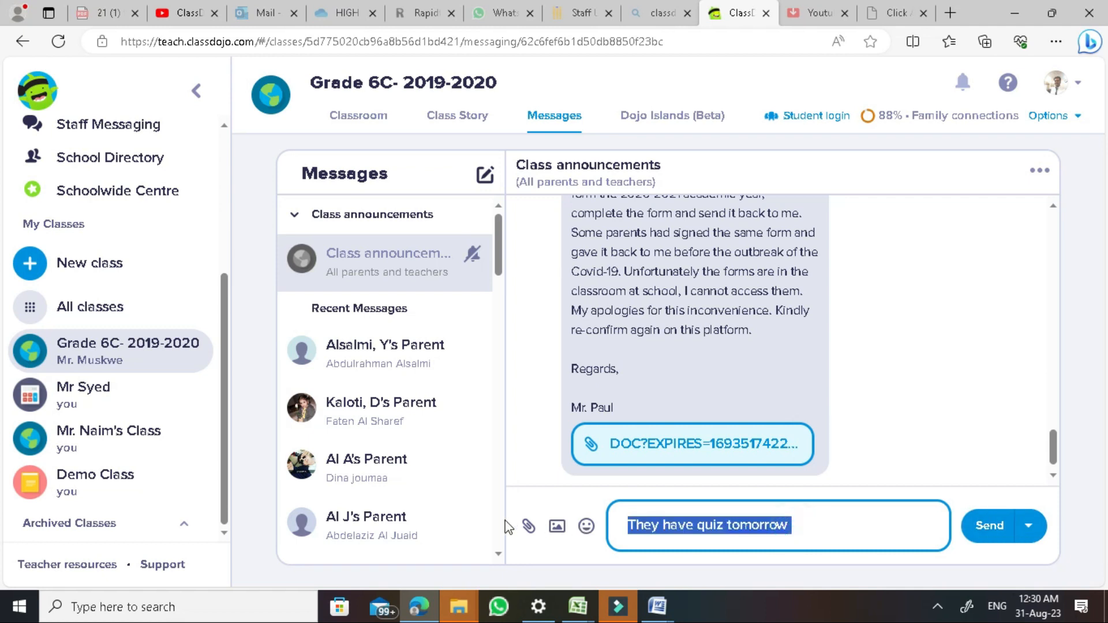
{"action": "key", "text": "BackSpace"}
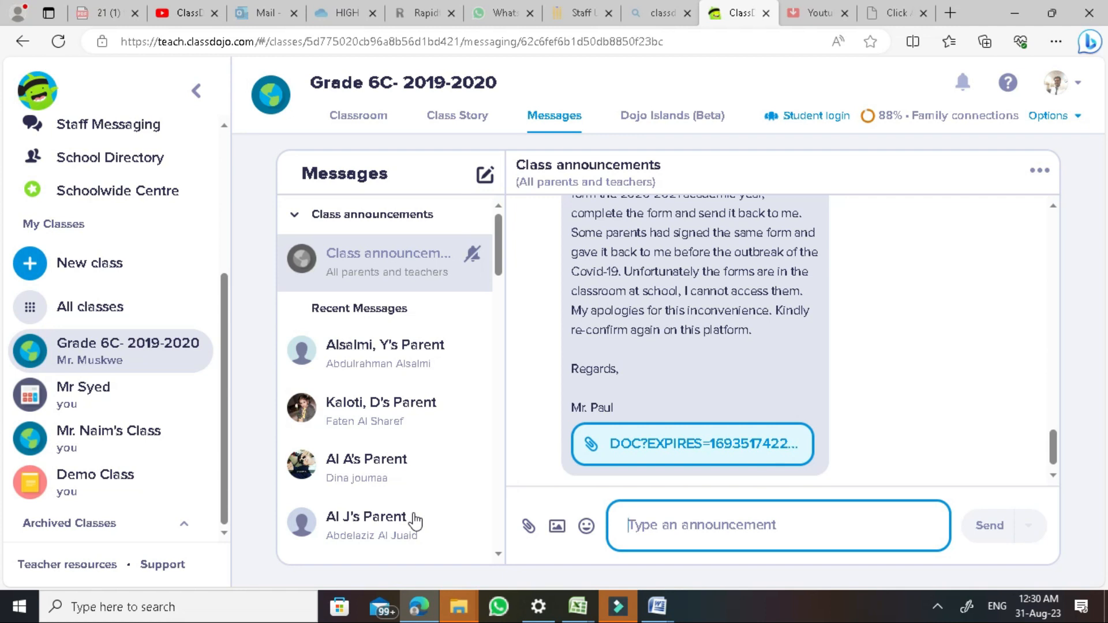
Go from the Classroom to Class Story, opening and closing the file upload window
{"action": "left_click", "coordinate": [585, 121]}
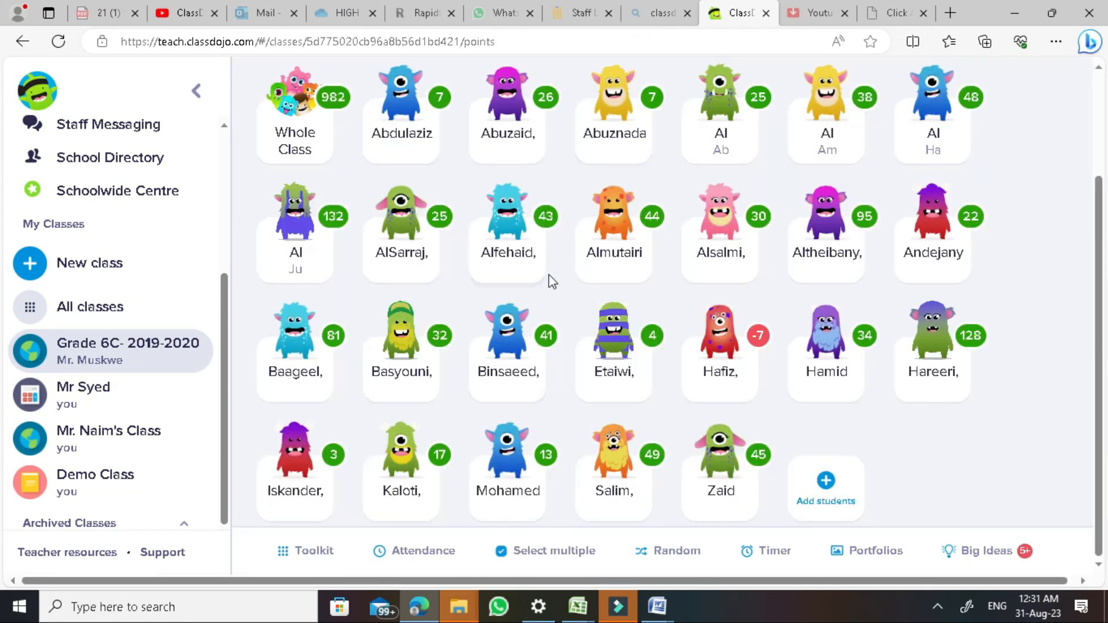
{"action": "scroll", "coordinate": [553, 282], "scroll_direction": "up", "scroll_amount": 3}
{"action": "left_click", "coordinate": [485, 114]}
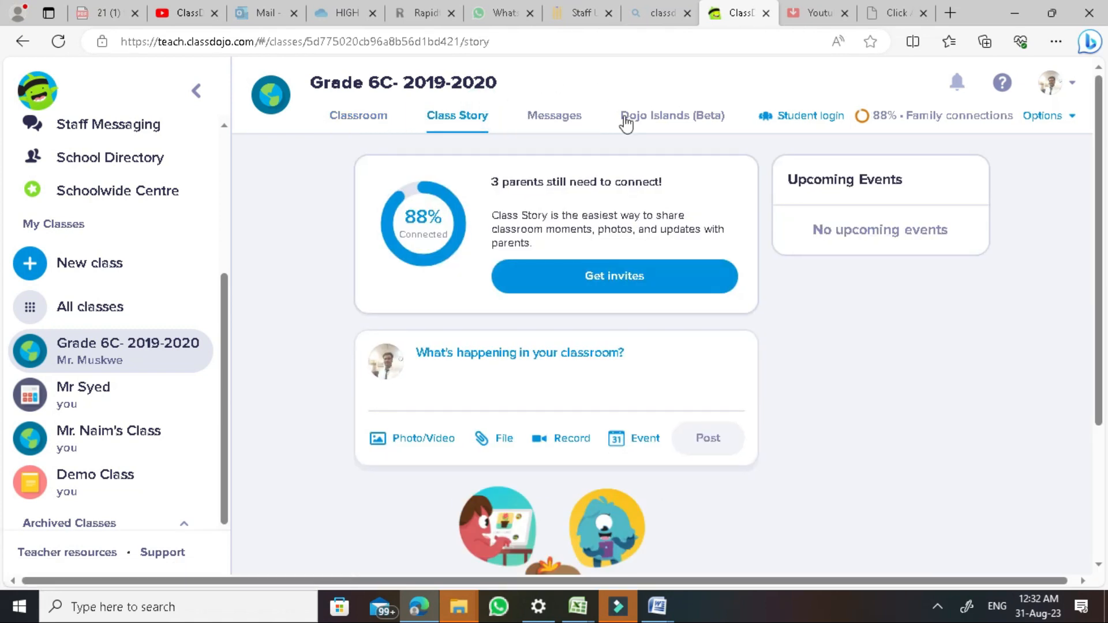
{"action": "scroll", "coordinate": [692, 297], "scroll_direction": "down", "scroll_amount": 3}
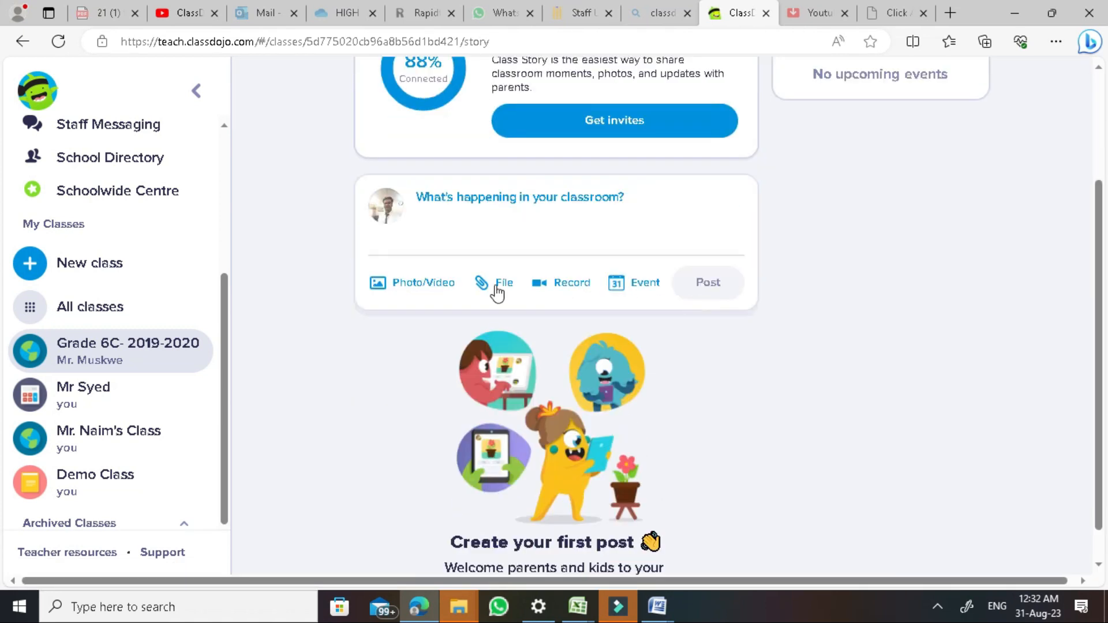
{"action": "left_click", "coordinate": [441, 284]}
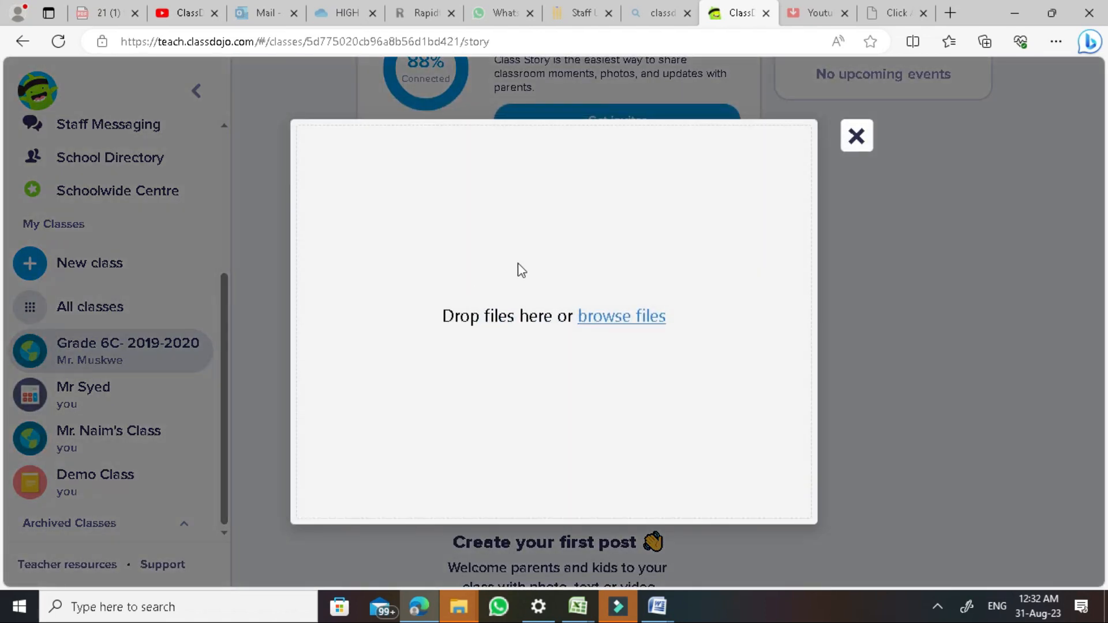
{"action": "left_click", "coordinate": [855, 137]}
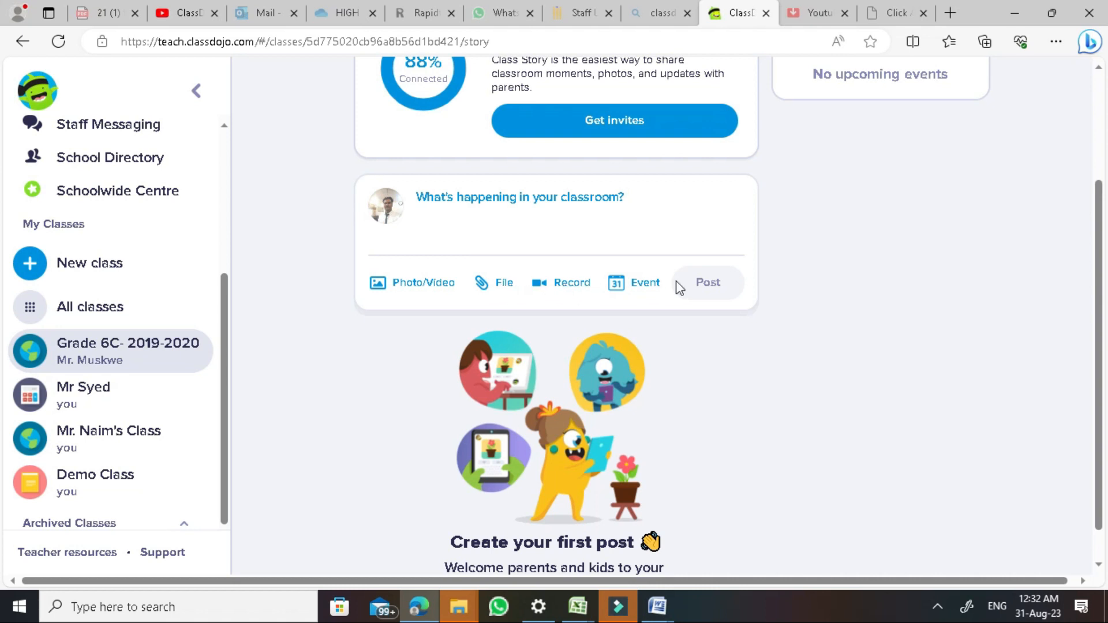
Open a new Grade 6C event form for 31/08/2023 and put the cursor in its blank Title field
{"action": "left_click", "coordinate": [642, 283]}
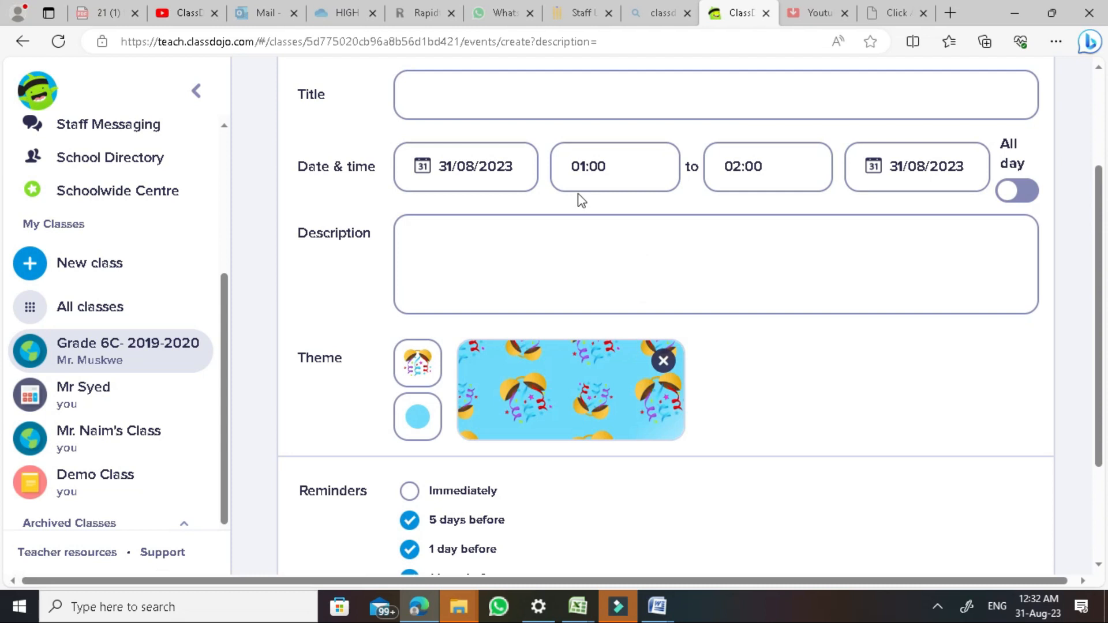
{"action": "scroll", "coordinate": [579, 200], "scroll_direction": "up", "scroll_amount": 3}
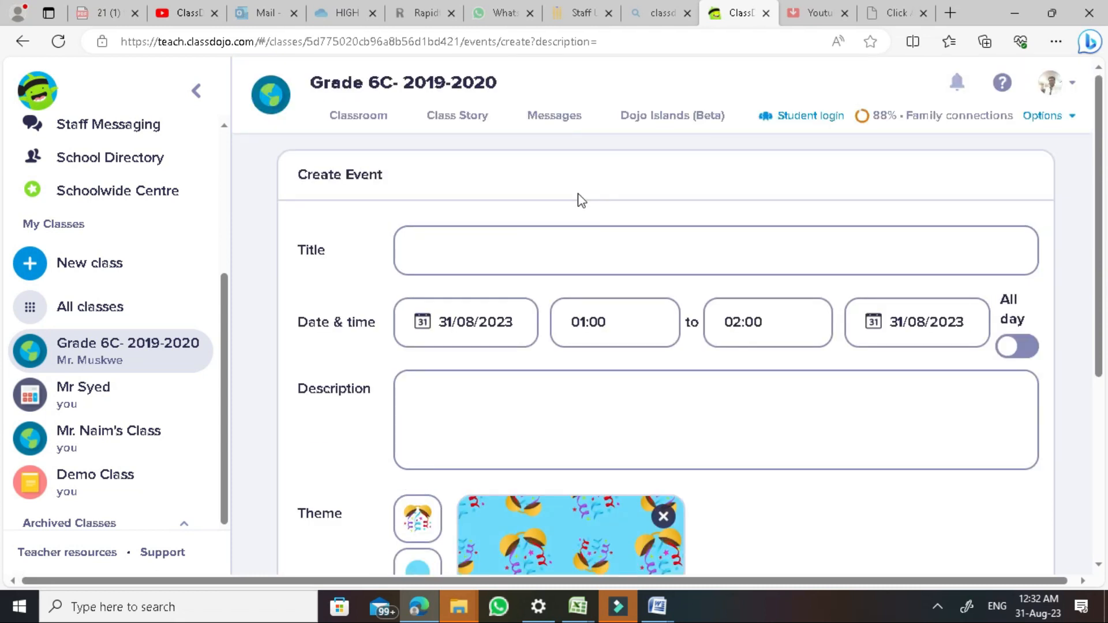
{"action": "left_click", "coordinate": [578, 265]}
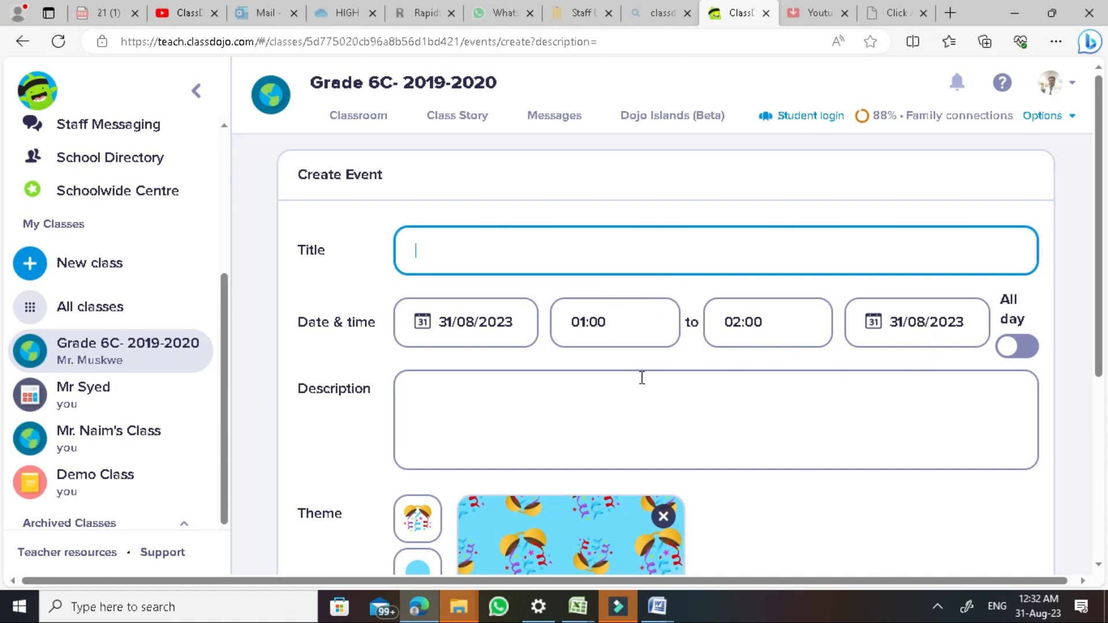
{"action": "scroll", "coordinate": [642, 378], "scroll_direction": "down", "scroll_amount": 4}
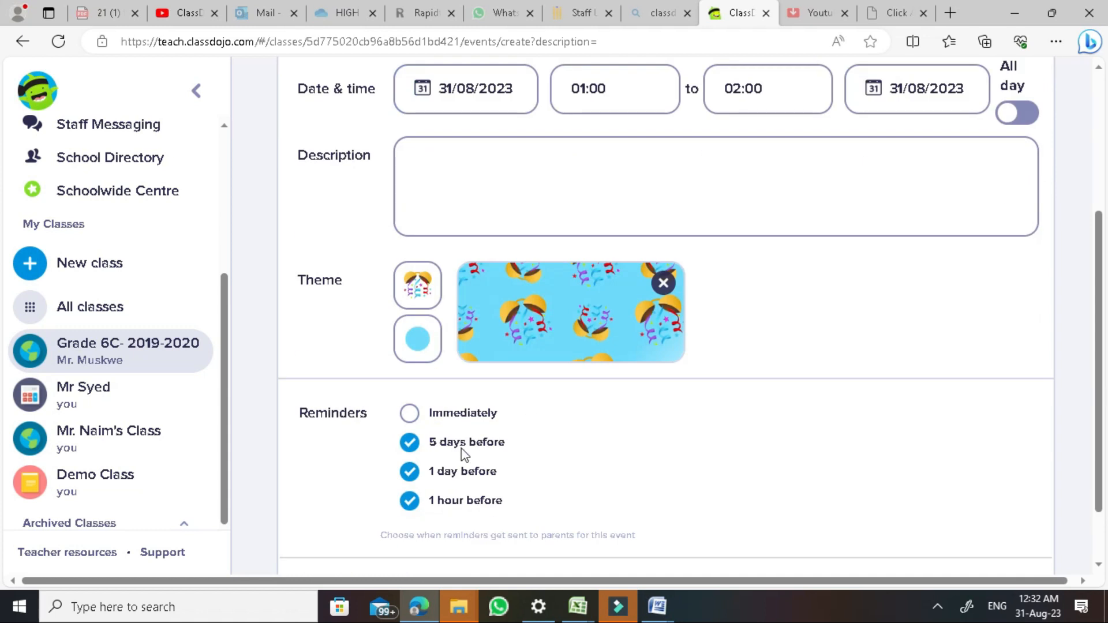
{"action": "scroll", "coordinate": [446, 437], "scroll_direction": "up", "scroll_amount": 3}
{"action": "scroll", "coordinate": [446, 437], "scroll_direction": "down", "scroll_amount": 3}
{"action": "scroll", "coordinate": [445, 440], "scroll_direction": "up", "scroll_amount": 4}
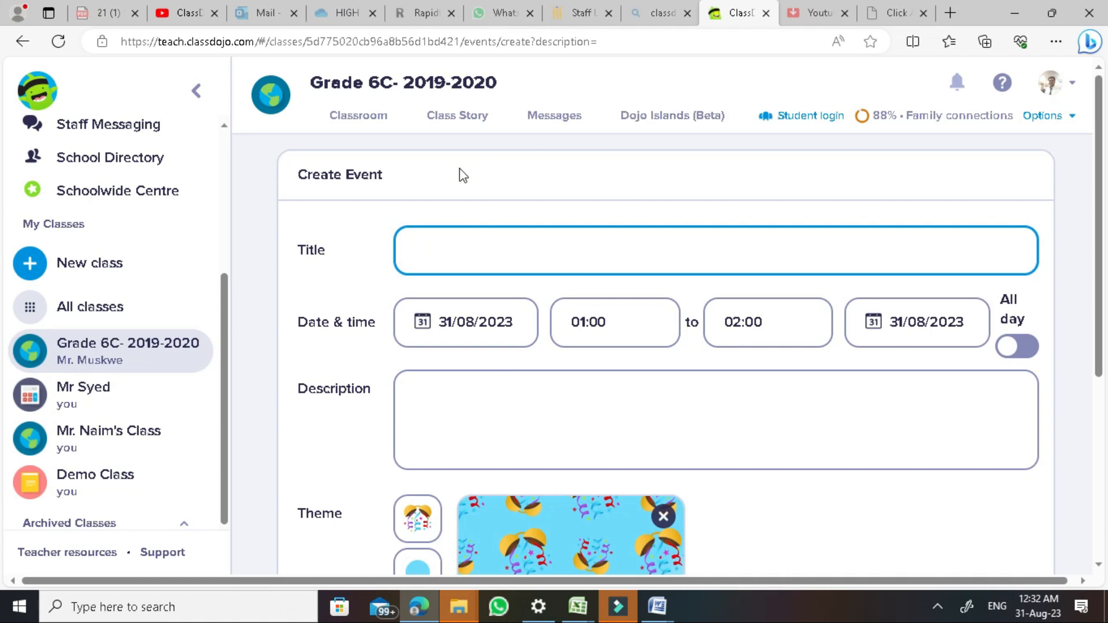
Abandon the event form and return to Class Story, highlighting the 'No upcoming events' note
{"action": "left_click", "coordinate": [482, 122]}
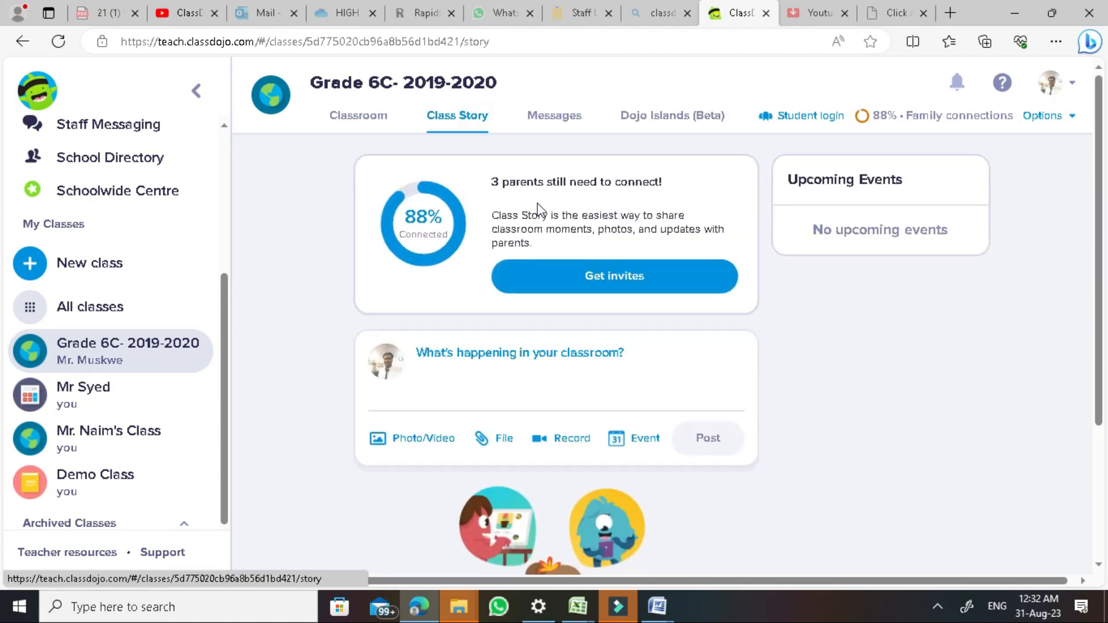
{"action": "scroll", "coordinate": [551, 439], "scroll_direction": "down", "scroll_amount": 3}
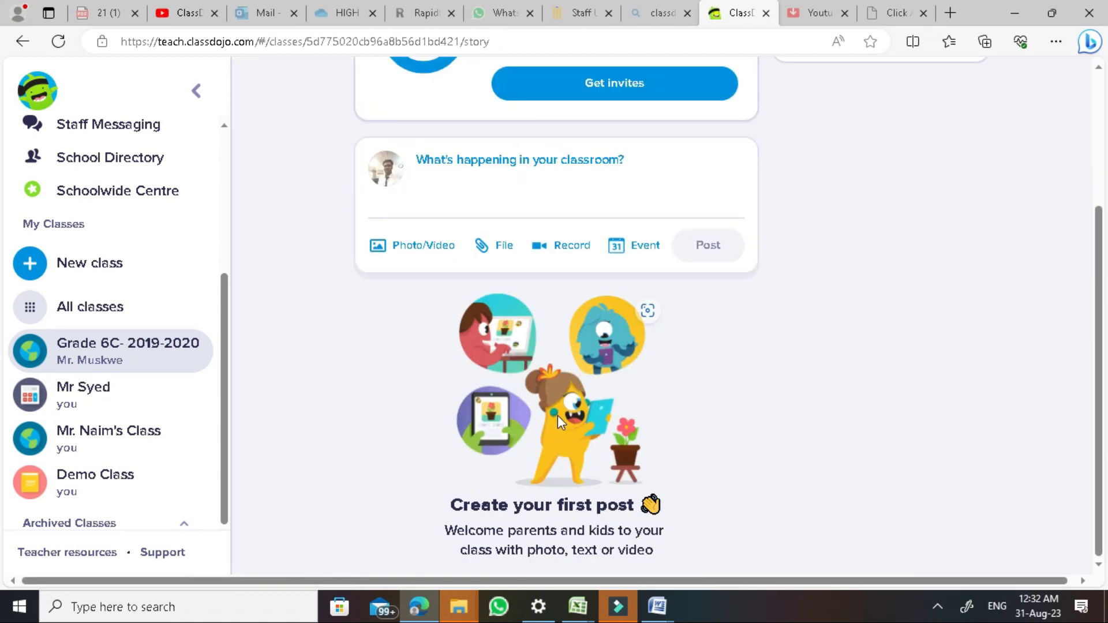
{"action": "scroll", "coordinate": [557, 415], "scroll_direction": "up", "scroll_amount": 3}
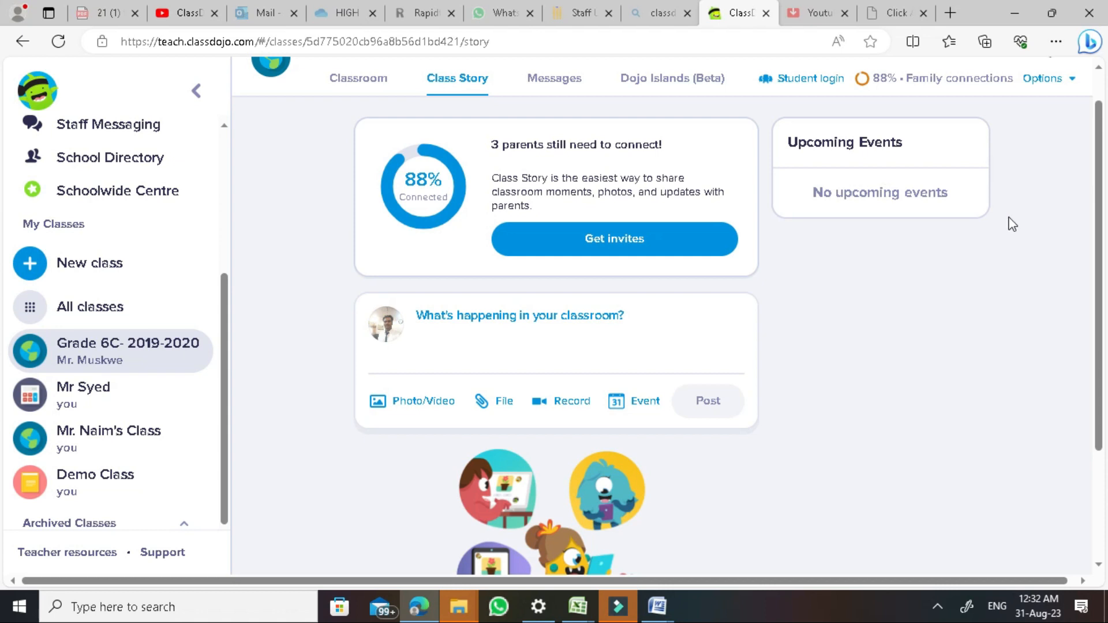
{"action": "left_click_drag", "start_coordinate": [945, 197], "coordinate": [813, 196]}
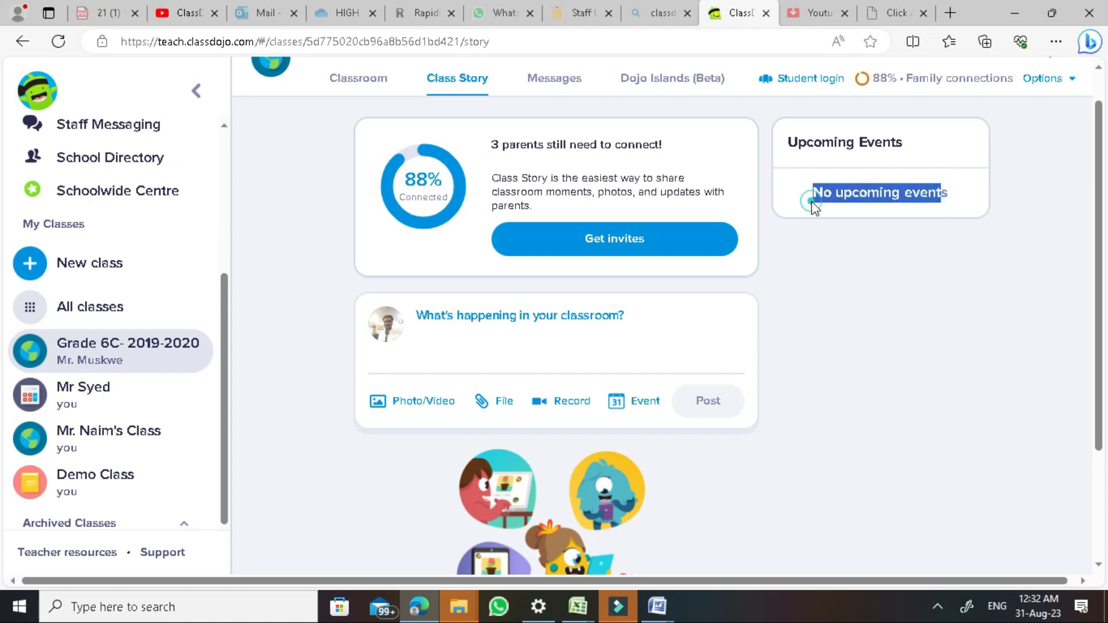
{"action": "left_click", "coordinate": [814, 195]}
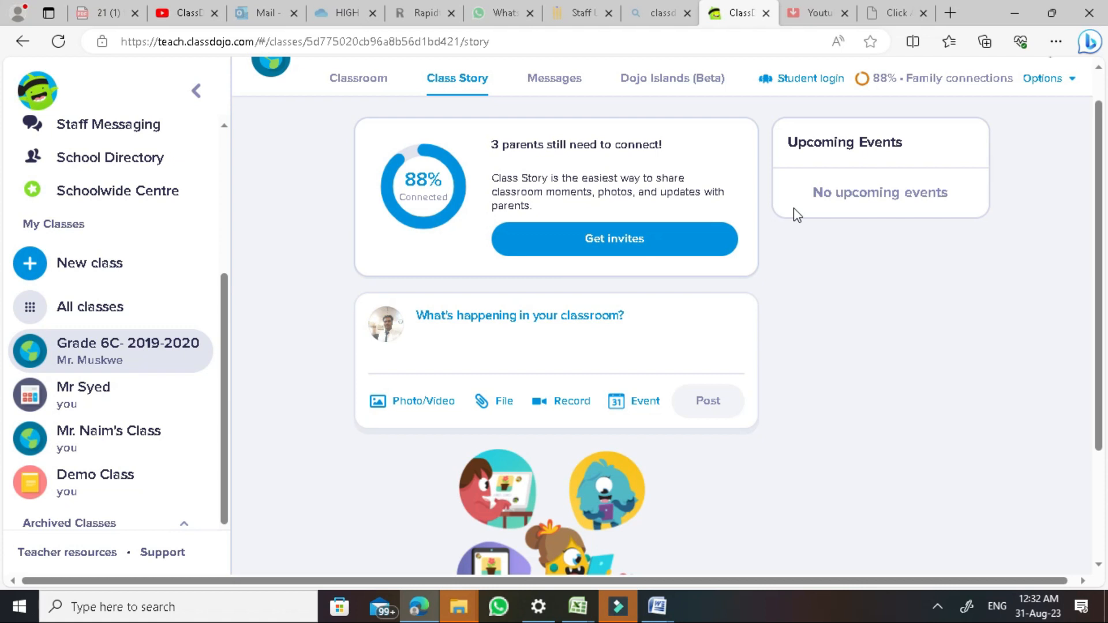
{"action": "scroll", "coordinate": [795, 214], "scroll_direction": "down", "scroll_amount": 3}
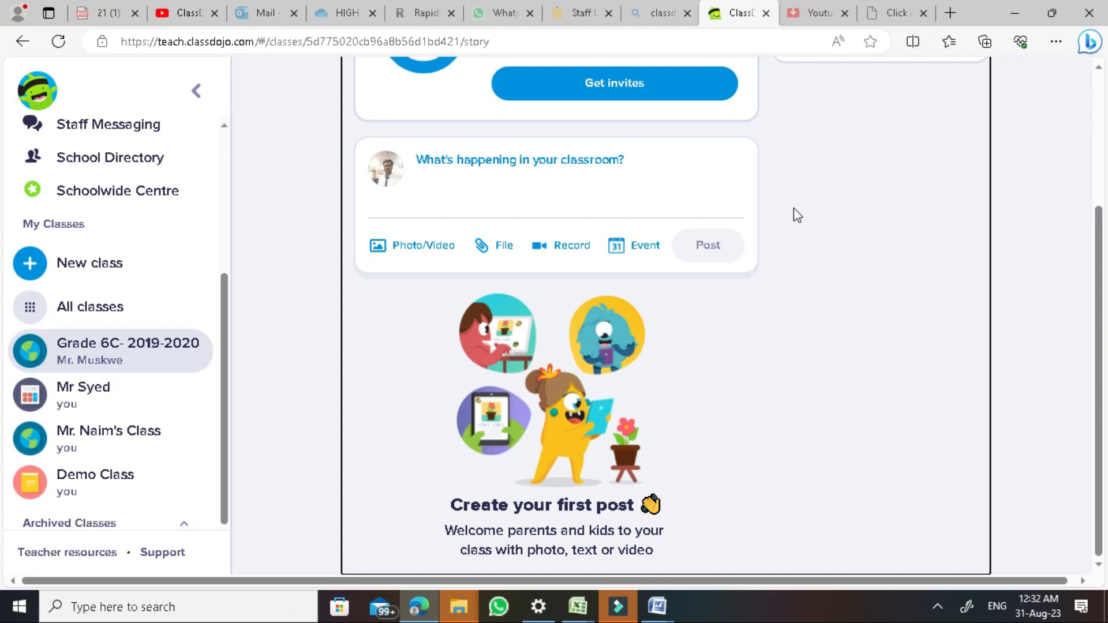
Reopen and abandon the event form again, then show the class Messages page
{"action": "left_click", "coordinate": [644, 245]}
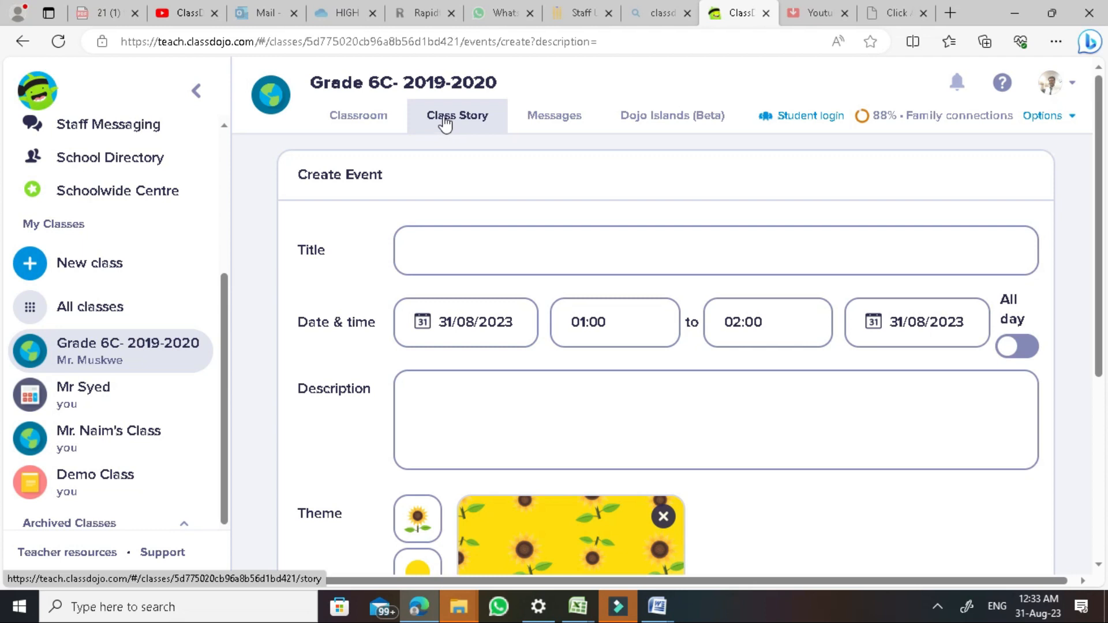
{"action": "left_click", "coordinate": [445, 123]}
{"action": "scroll", "coordinate": [750, 121], "scroll_direction": "down", "scroll_amount": 3}
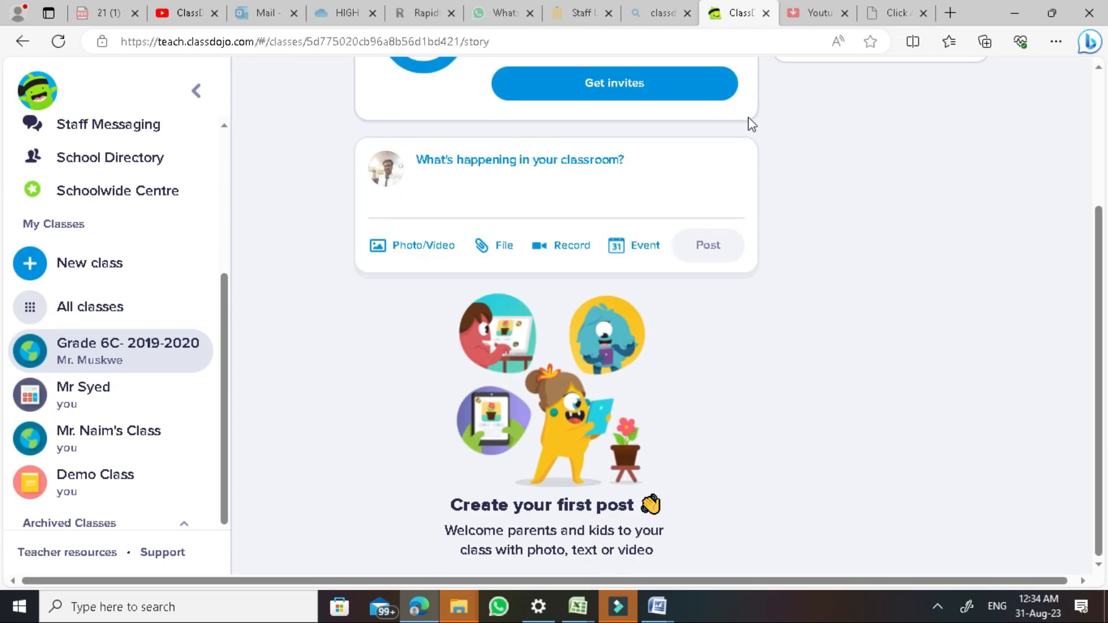
{"action": "scroll", "coordinate": [805, 329], "scroll_direction": "up", "scroll_amount": 3}
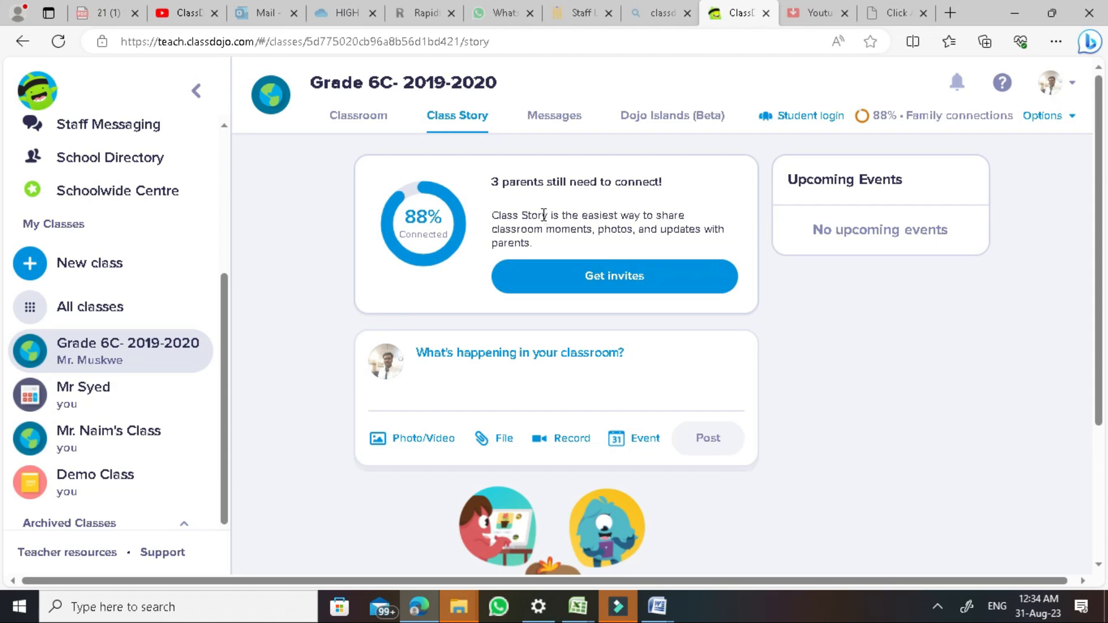
{"action": "left_click", "coordinate": [540, 116]}
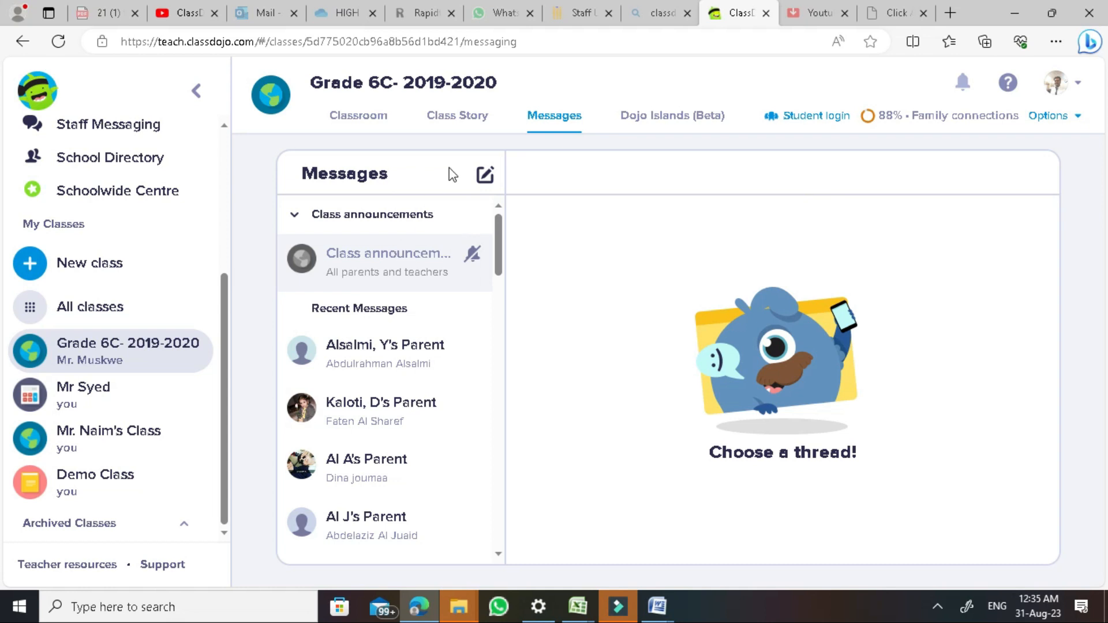
Go back to the Classroom student grid and open Profile settings from the account avatar
{"action": "left_click", "coordinate": [387, 116]}
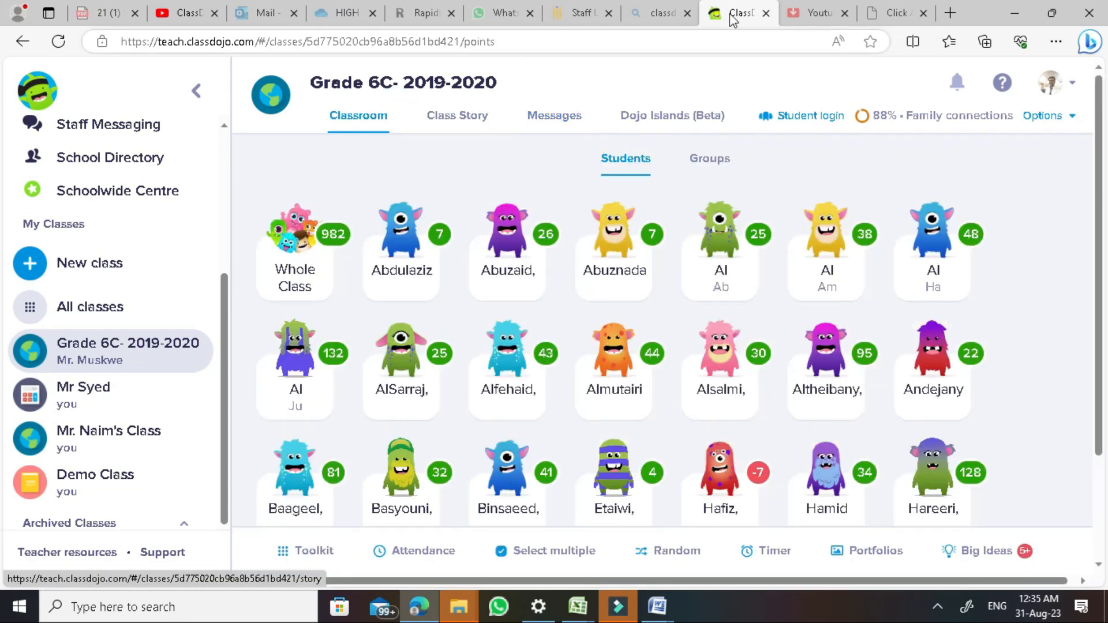
{"action": "left_click", "coordinate": [1068, 89]}
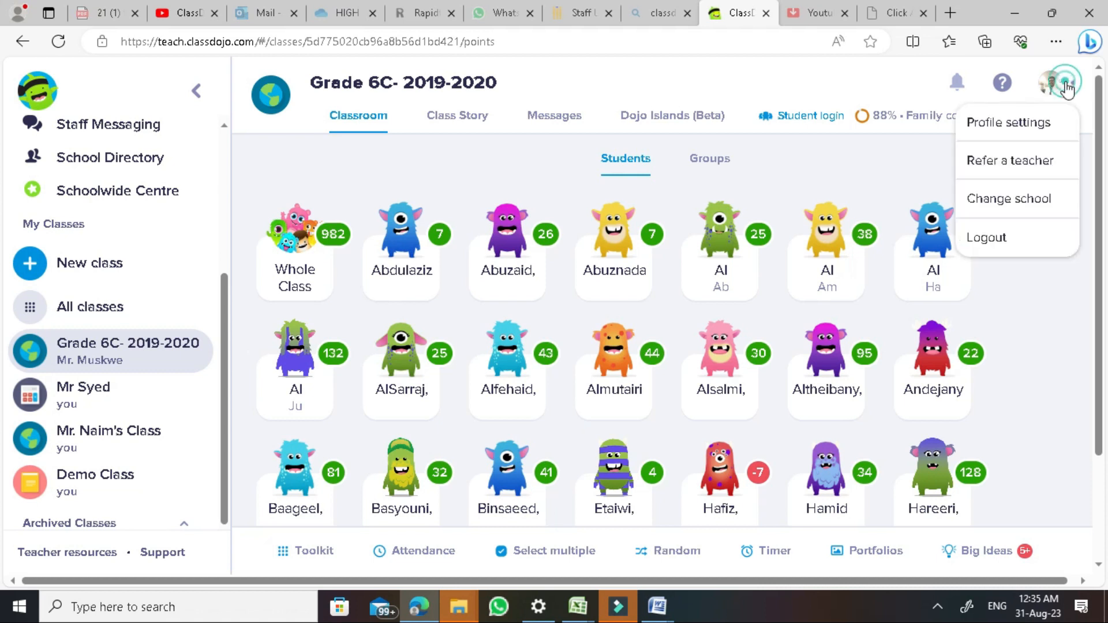
{"action": "left_click", "coordinate": [1024, 123]}
Turn on messaging quiet hours and browse the start times, keeping 11:00 pm
{"action": "left_click", "coordinate": [342, 258]}
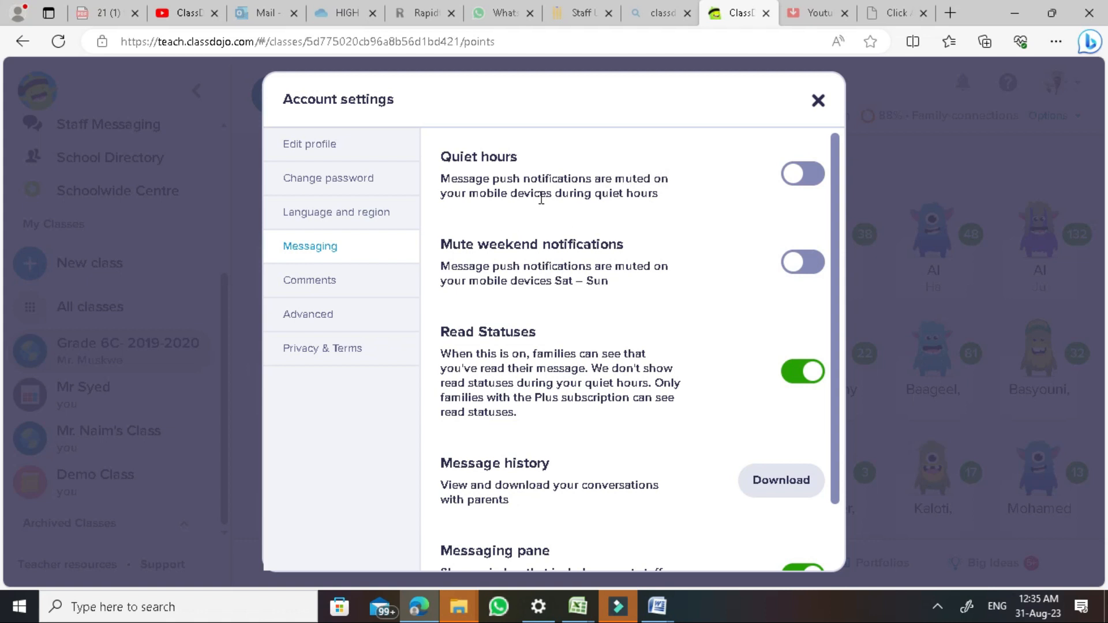
{"action": "left_click", "coordinate": [809, 176]}
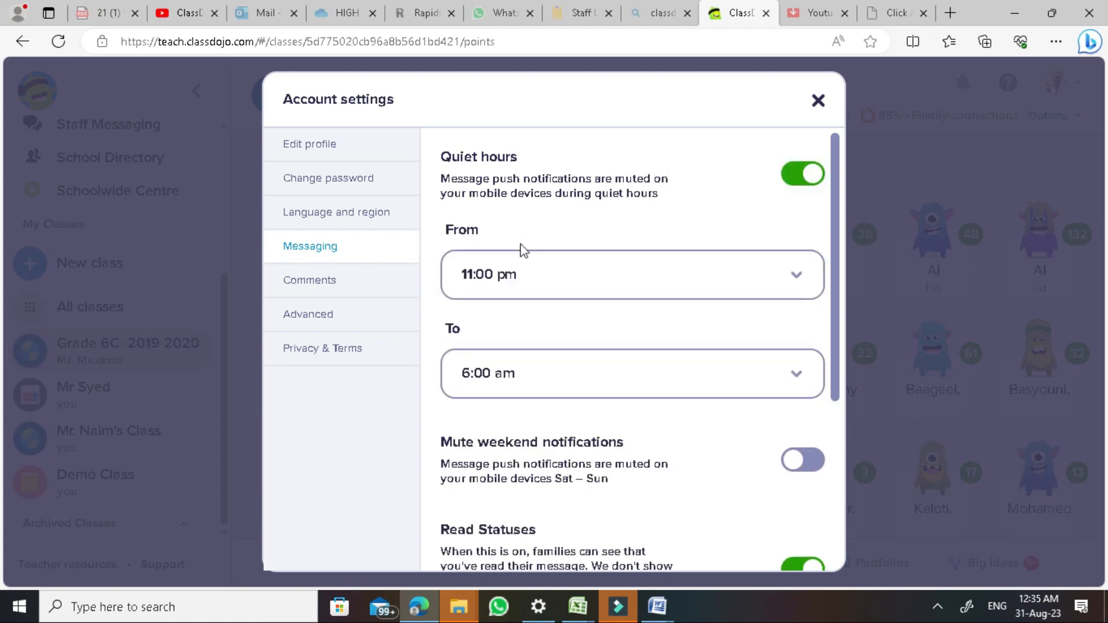
{"action": "left_click", "coordinate": [539, 272]}
{"action": "left_click", "coordinate": [539, 270]}
{"action": "left_click", "coordinate": [540, 268]}
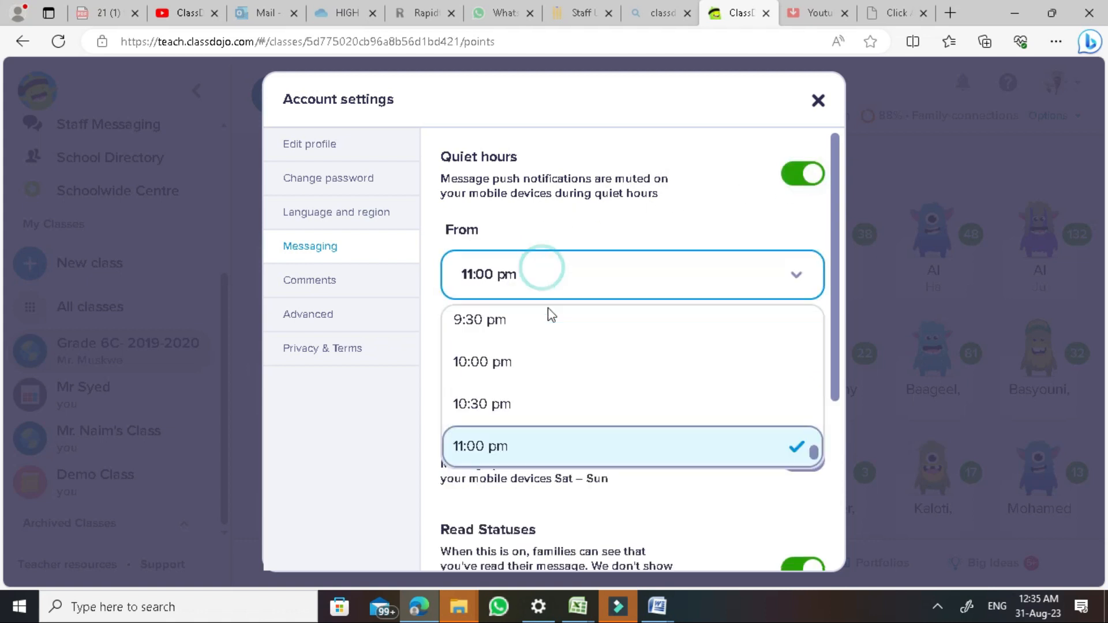
{"action": "scroll", "coordinate": [553, 358], "scroll_direction": "down", "scroll_amount": 1}
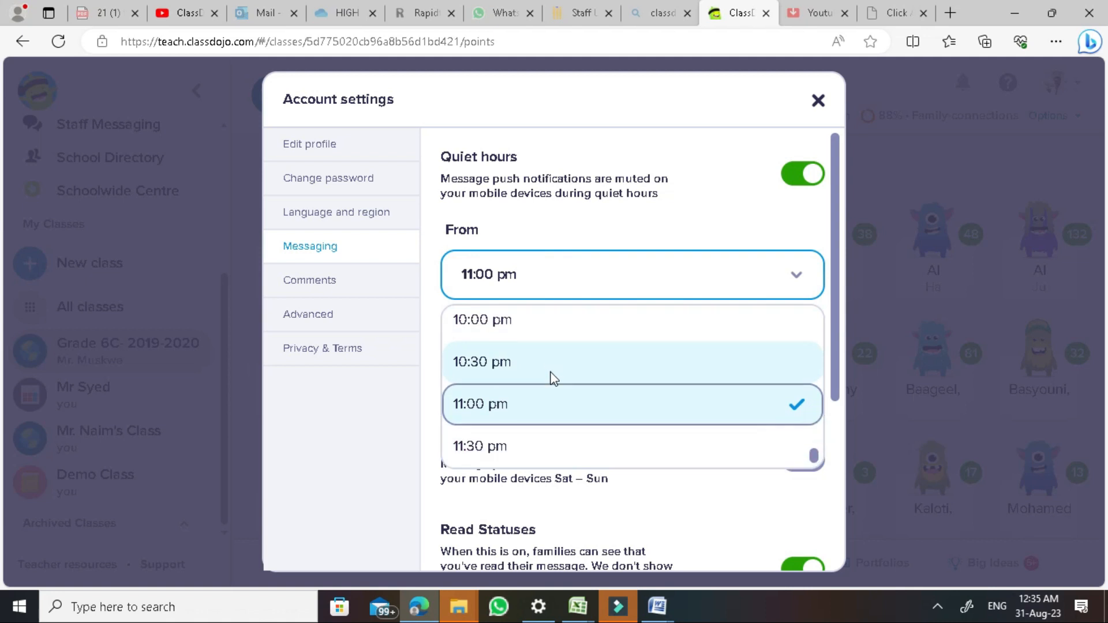
{"action": "left_click", "coordinate": [626, 231]}
{"action": "scroll", "coordinate": [602, 362], "scroll_direction": "down", "scroll_amount": 3}
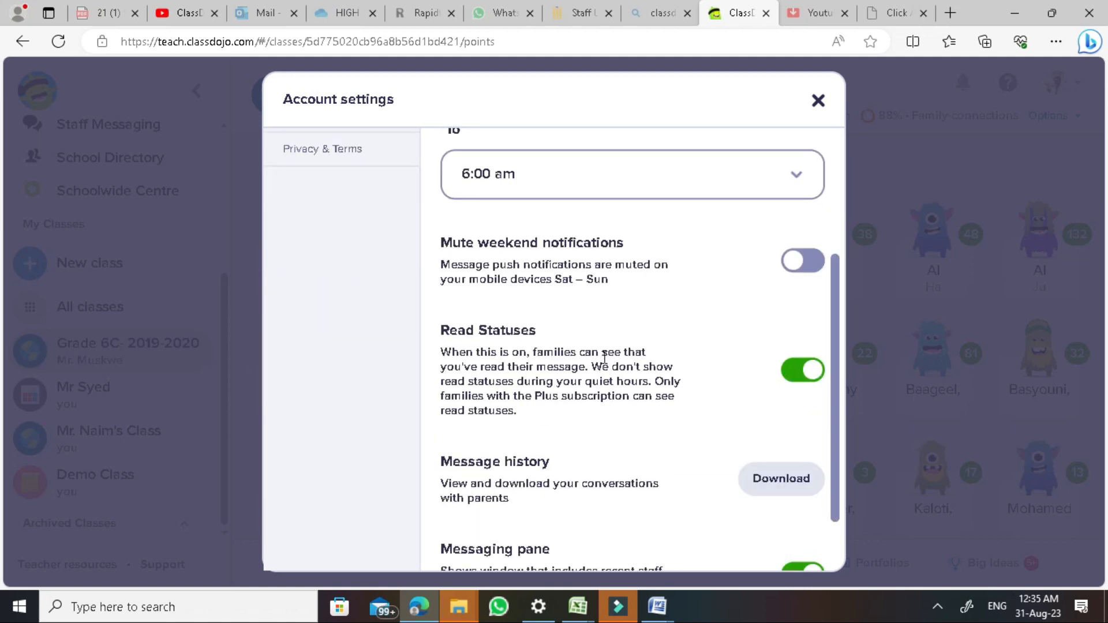
{"action": "scroll", "coordinate": [602, 362], "scroll_direction": "down", "scroll_amount": 1}
{"action": "scroll", "coordinate": [608, 354], "scroll_direction": "up", "scroll_amount": 5}
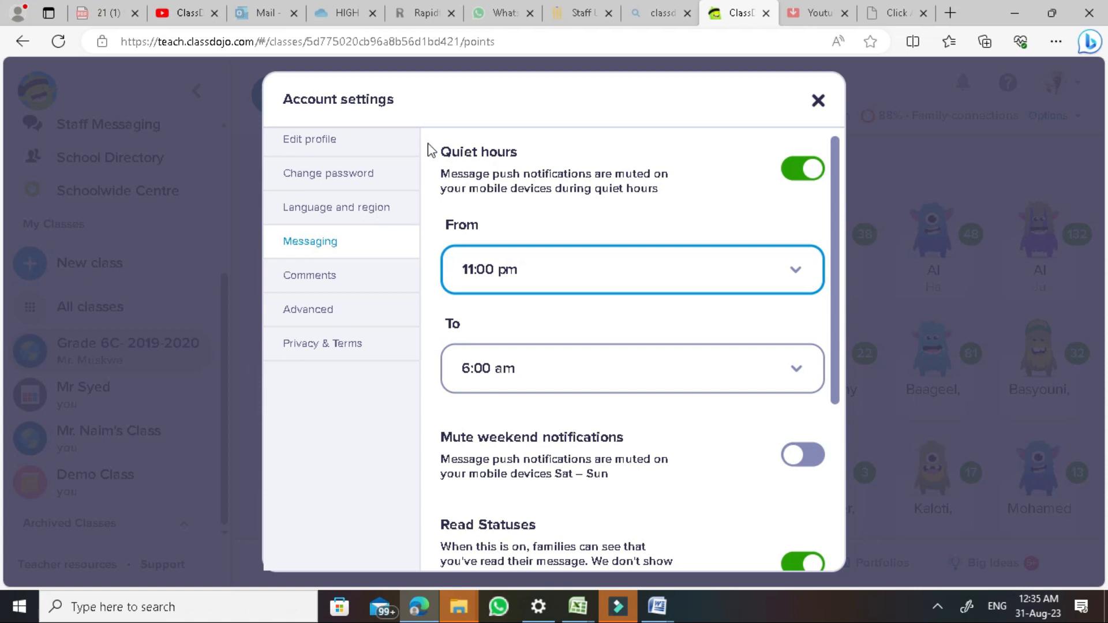
{"action": "left_click", "coordinate": [344, 253]}
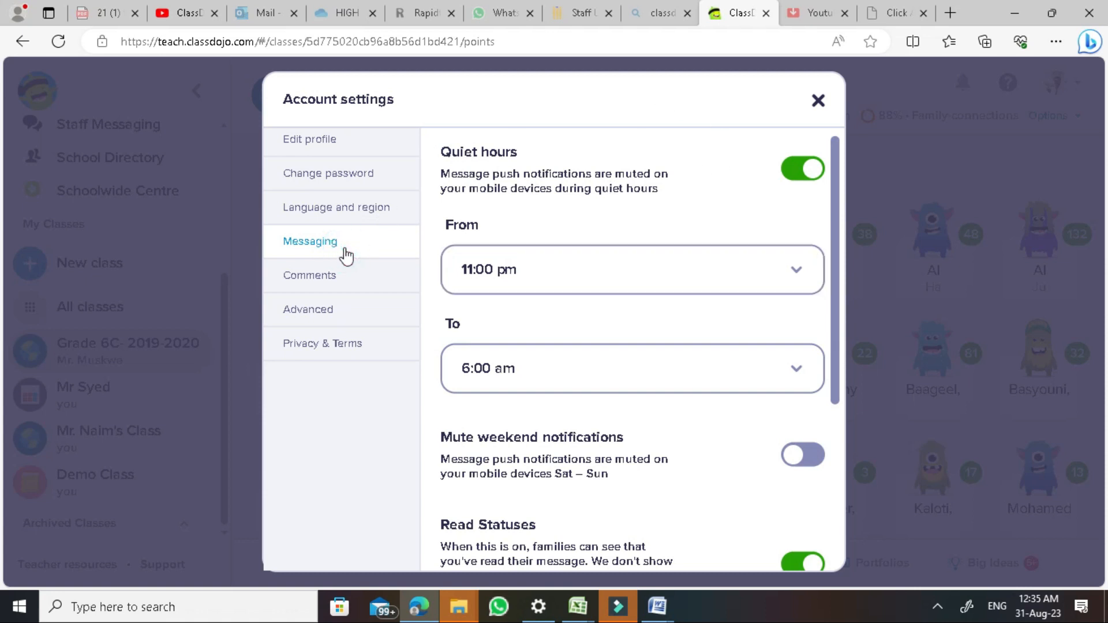
Switch quiet hours back off and close the account settings
{"action": "left_click", "coordinate": [797, 177]}
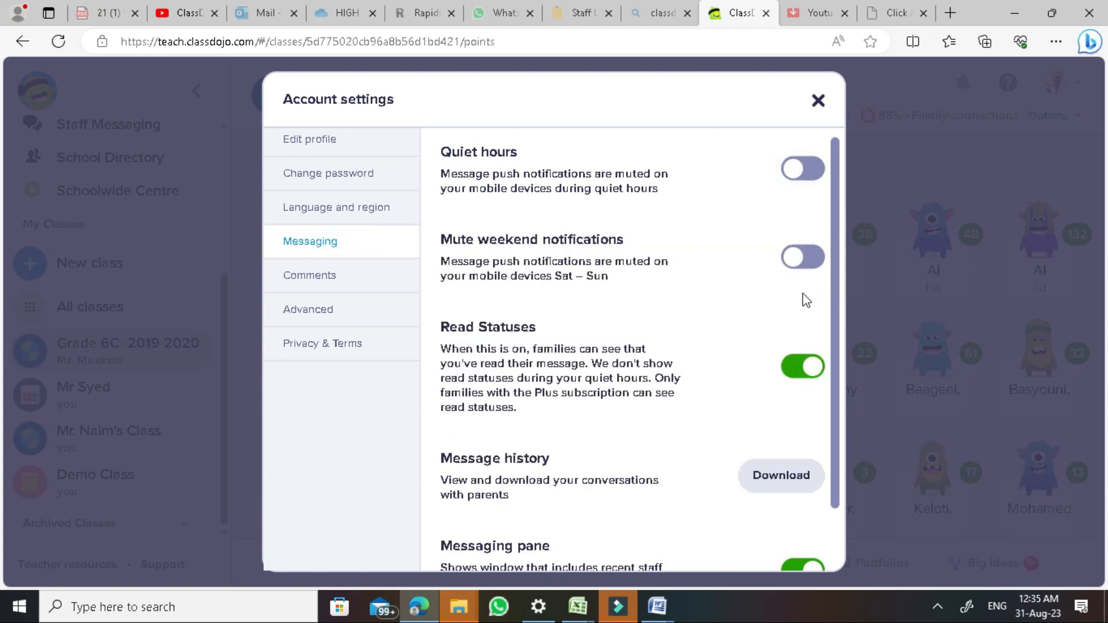
{"action": "scroll", "coordinate": [730, 362], "scroll_direction": "down", "scroll_amount": 1}
{"action": "scroll", "coordinate": [730, 362], "scroll_direction": "up", "scroll_amount": 1}
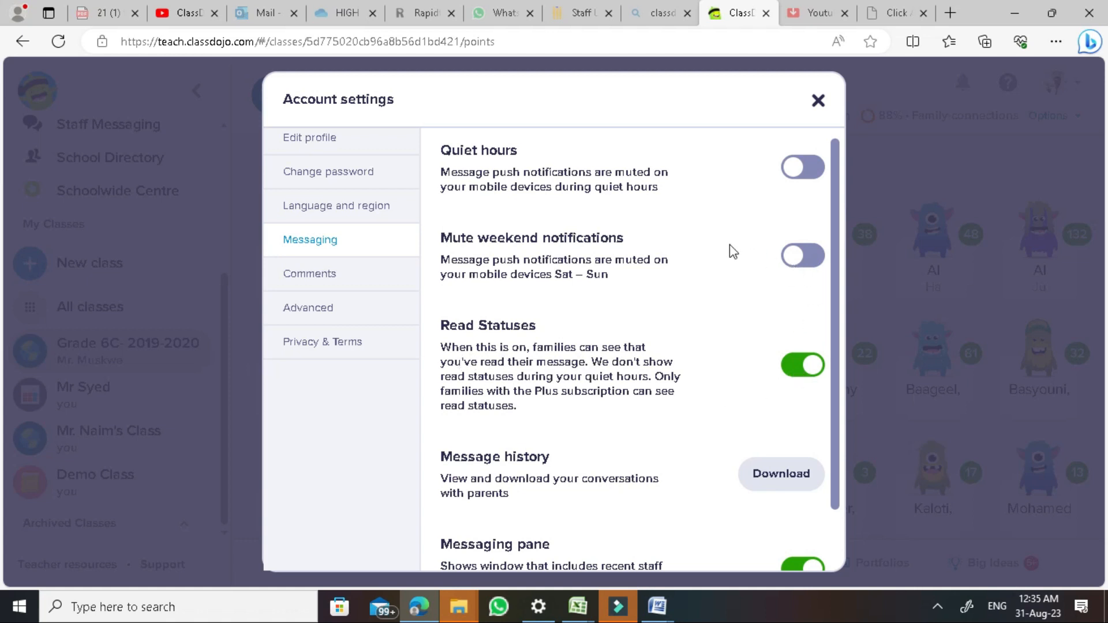
{"action": "left_click", "coordinate": [818, 101]}
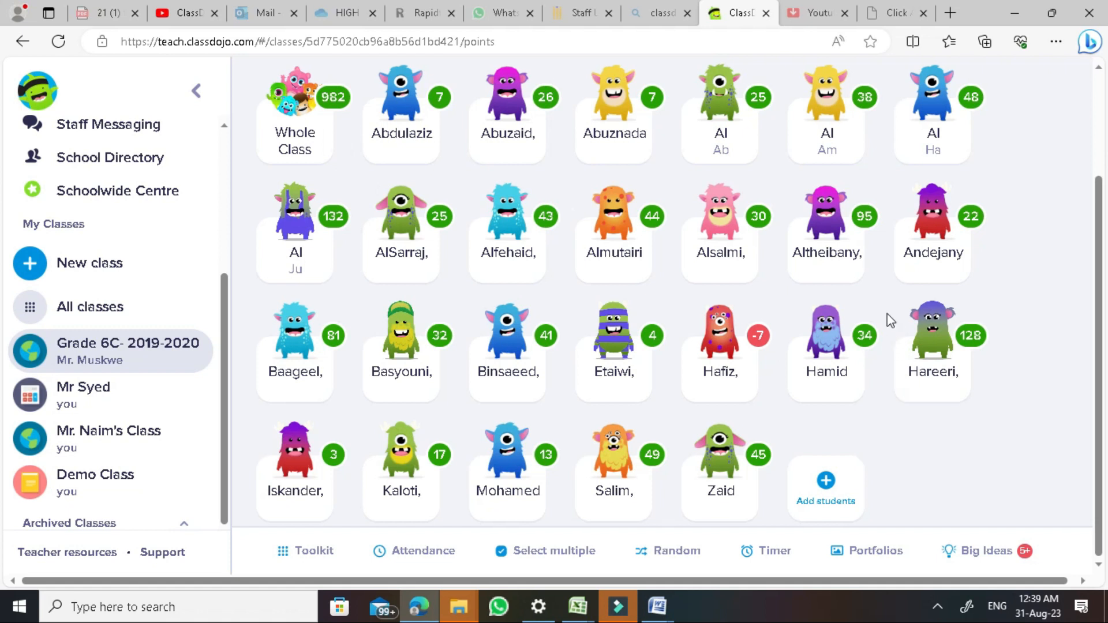
Open Grade 6C's Portfolios page from the bottom toolbar
{"action": "left_click", "coordinate": [880, 561]}
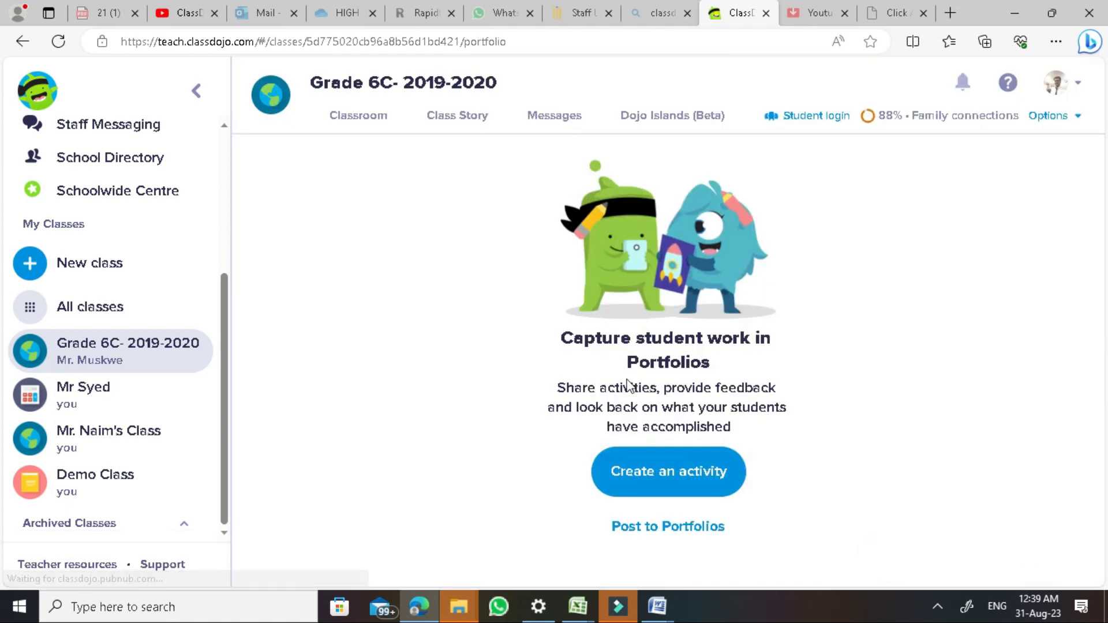
Start a portfolio activity titled 'Photo Challenge' with instructions 'Share your Favourite'
{"action": "left_click", "coordinate": [680, 453]}
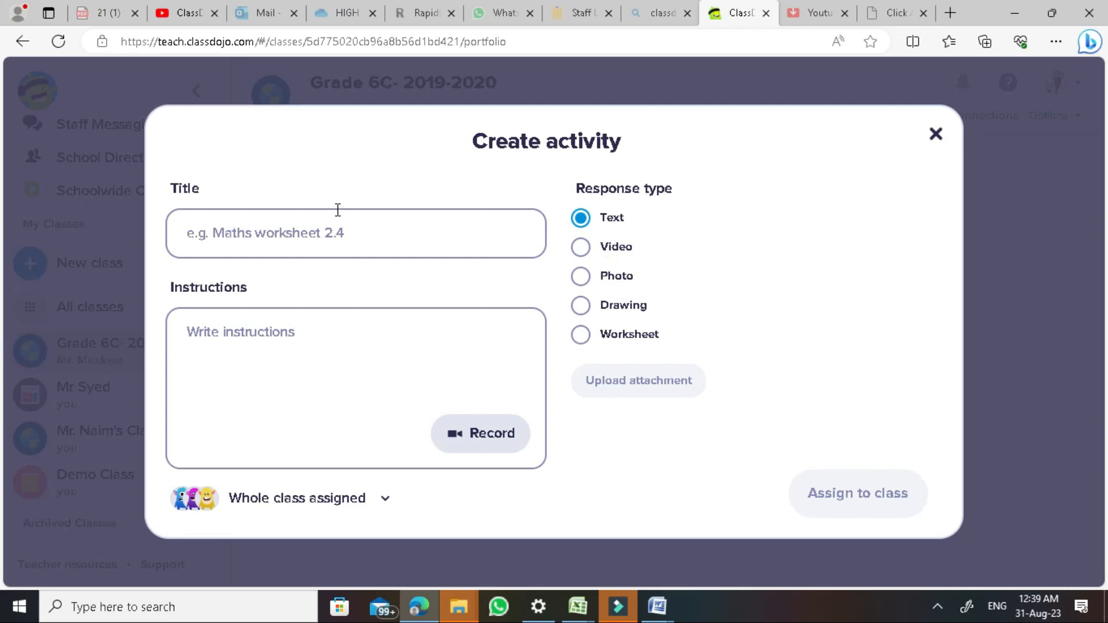
{"action": "left_click", "coordinate": [338, 235]}
{"action": "type", "text": "P"}
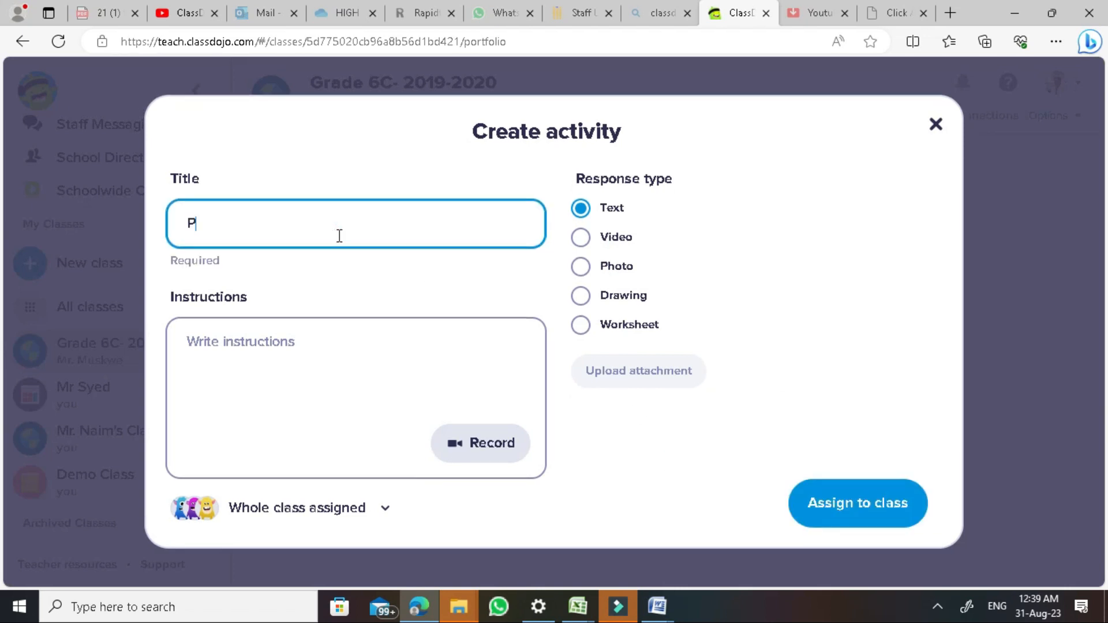
{"action": "type", "text": "hoto Challenge"}
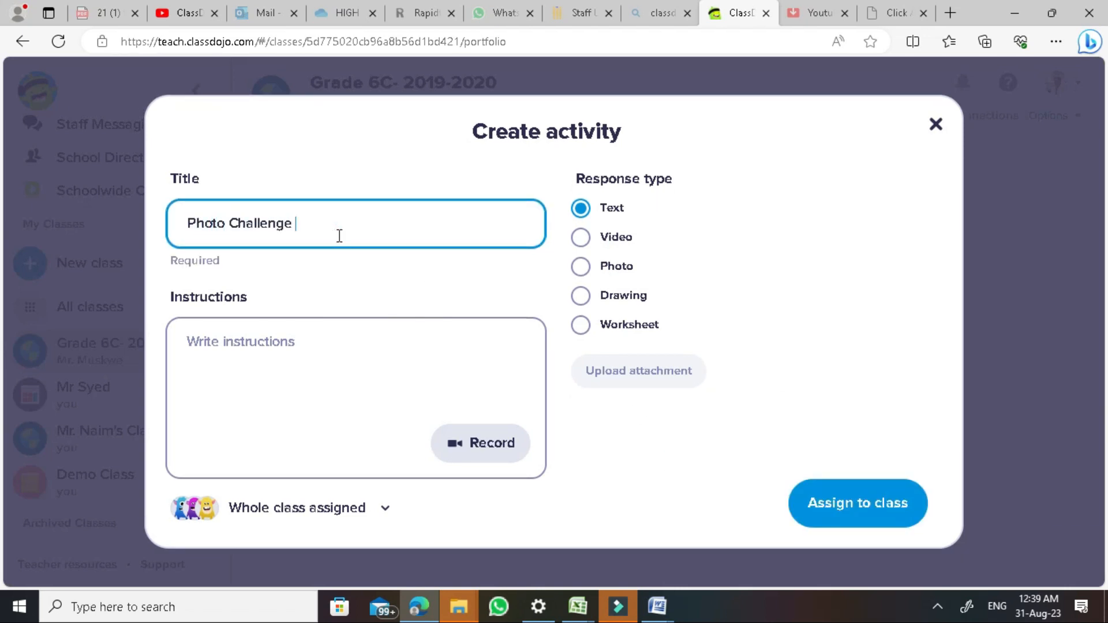
{"action": "key", "text": "Tab"}
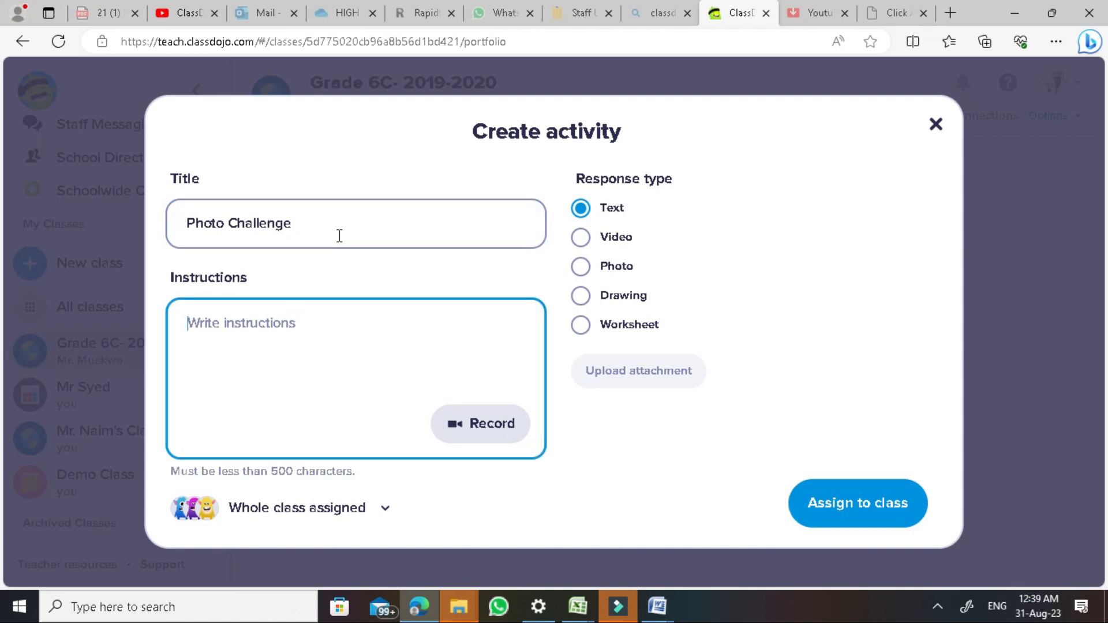
{"action": "type", "text": "Share your Favourite Book"}
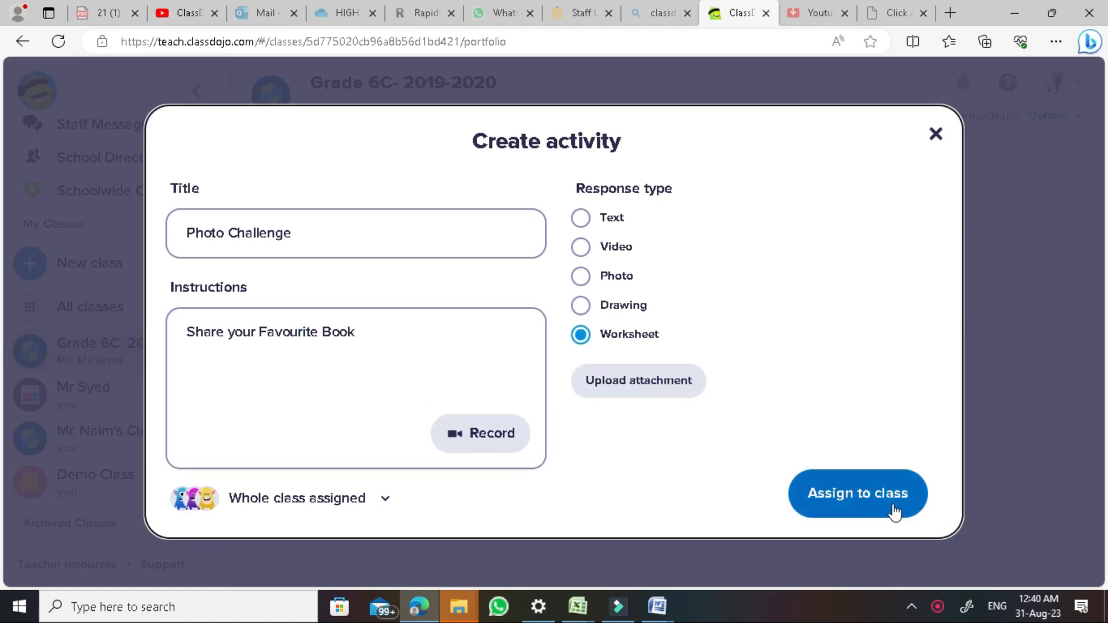
Try the Text and Video response types, settling on Worksheet
{"action": "left_click", "coordinate": [601, 223]}
{"action": "left_click", "coordinate": [600, 244]}
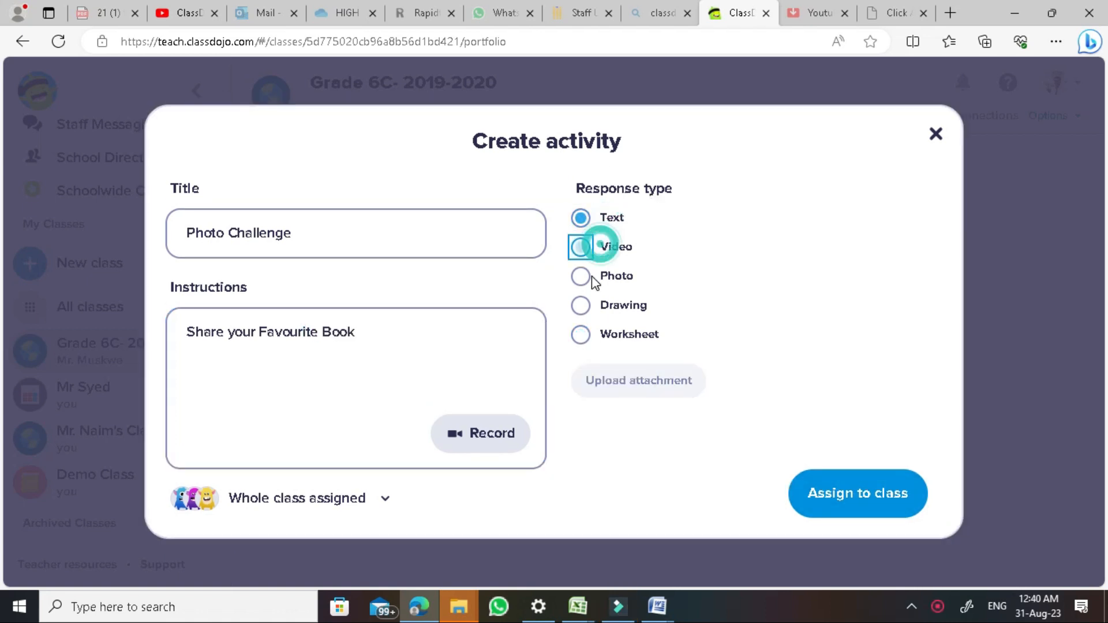
{"action": "left_click", "coordinate": [584, 336]}
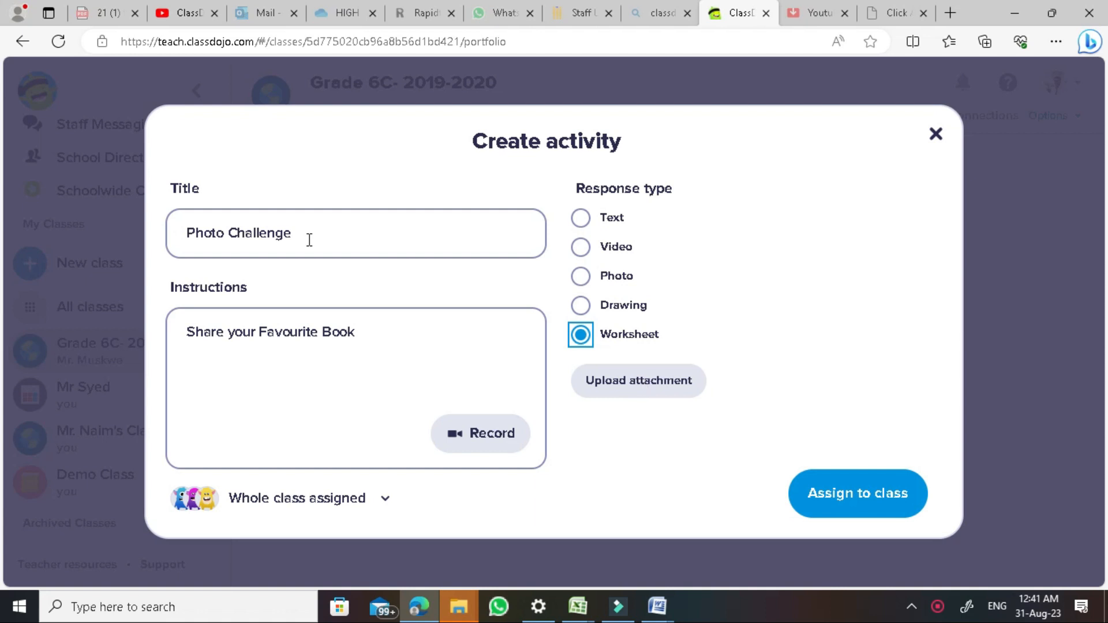
{"action": "left_click", "coordinate": [368, 338]}
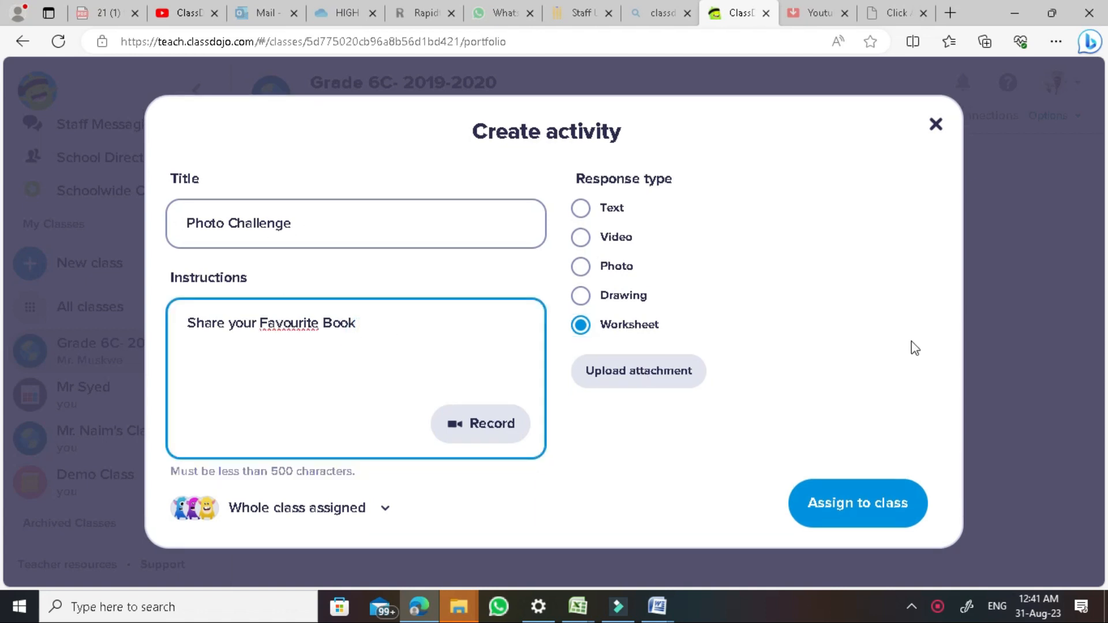
Check the whole-class assignment list twice, then close the draft without assigning it
{"action": "left_click", "coordinate": [349, 517]}
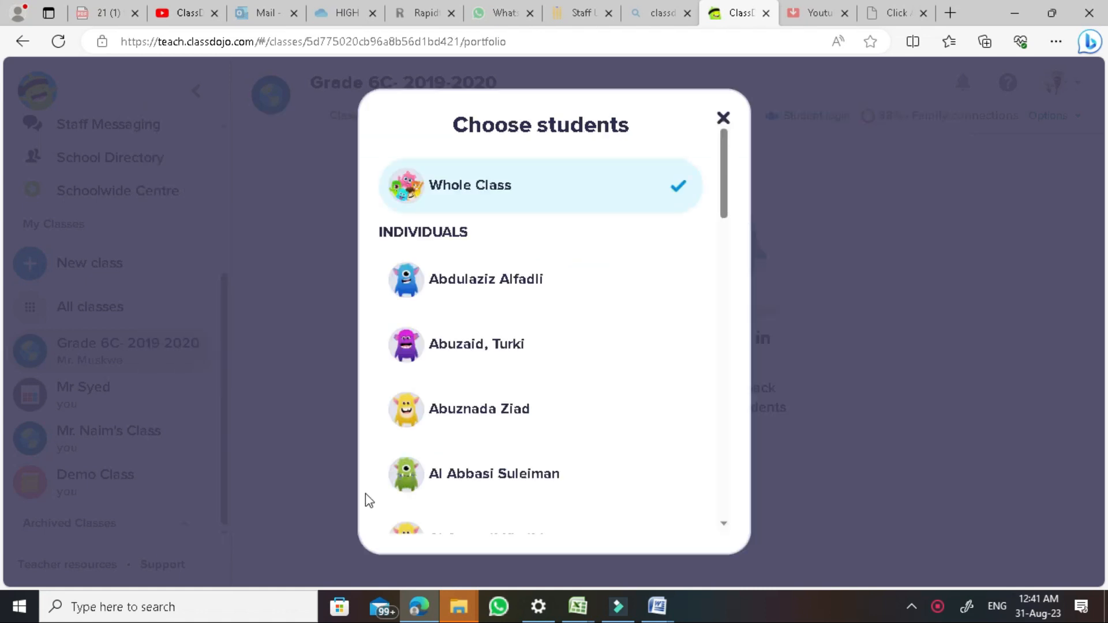
{"action": "left_click", "coordinate": [722, 118]}
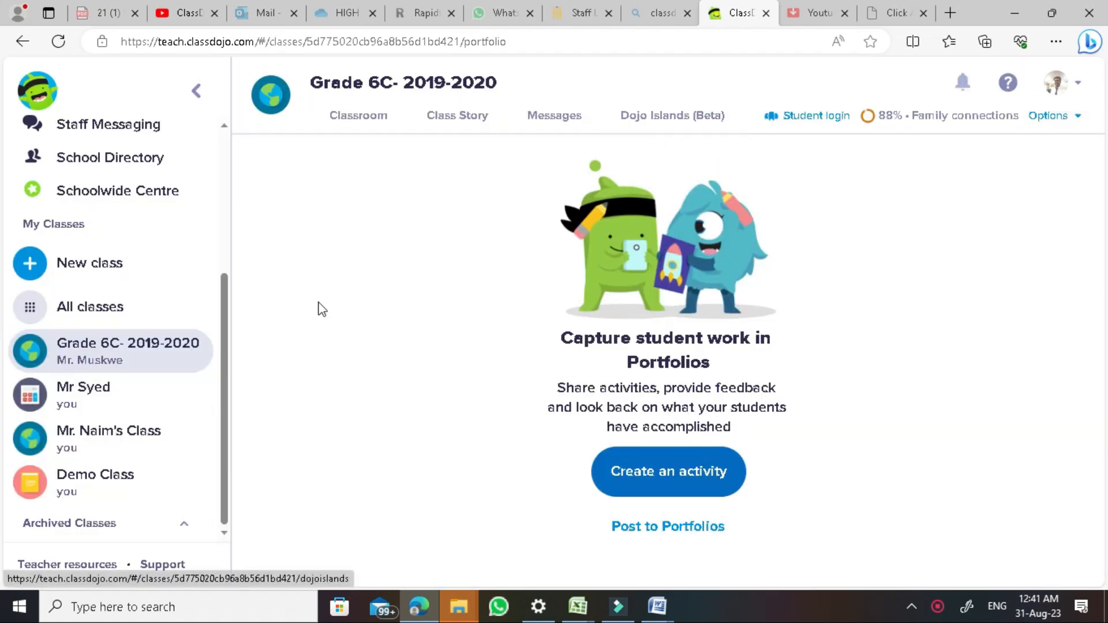
{"action": "left_click", "coordinate": [645, 465]}
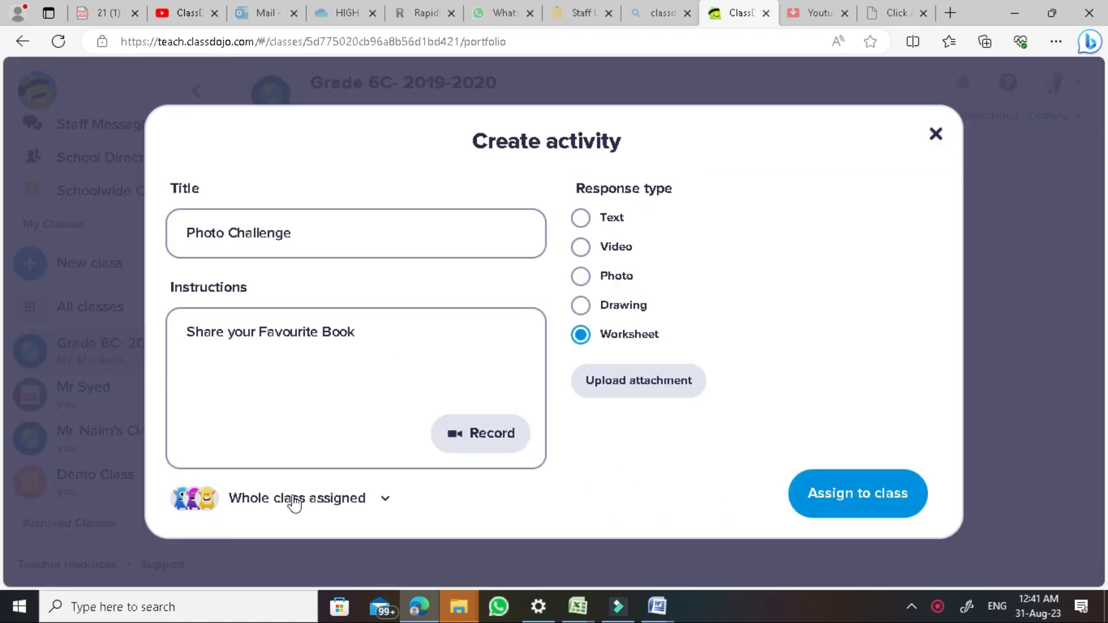
{"action": "left_click", "coordinate": [293, 498]}
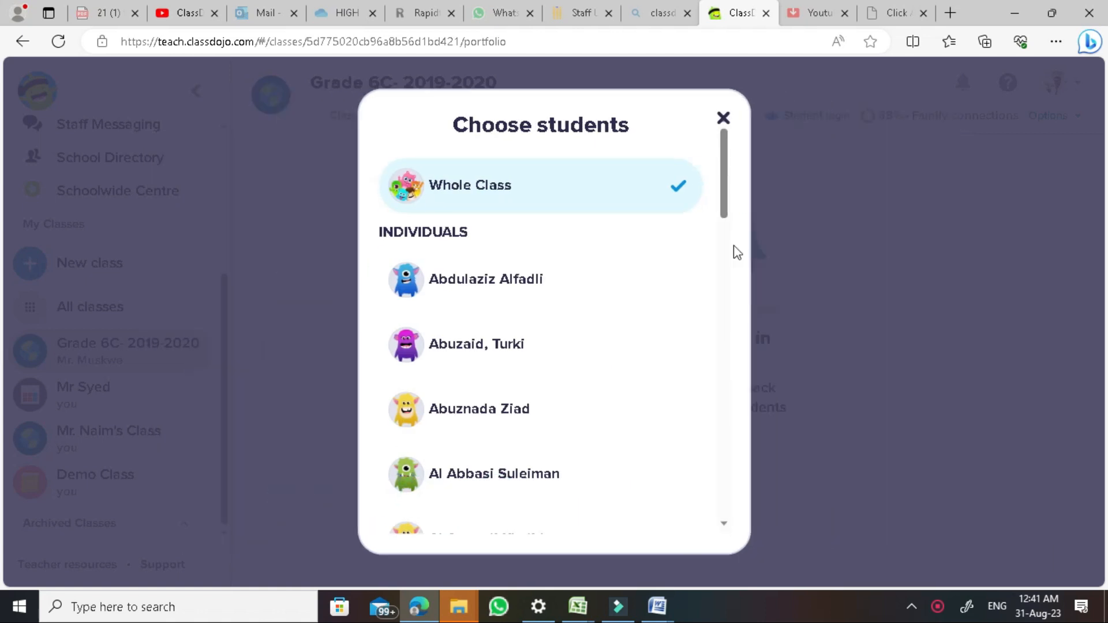
{"action": "left_click", "coordinate": [723, 118]}
{"action": "left_click", "coordinate": [650, 465]}
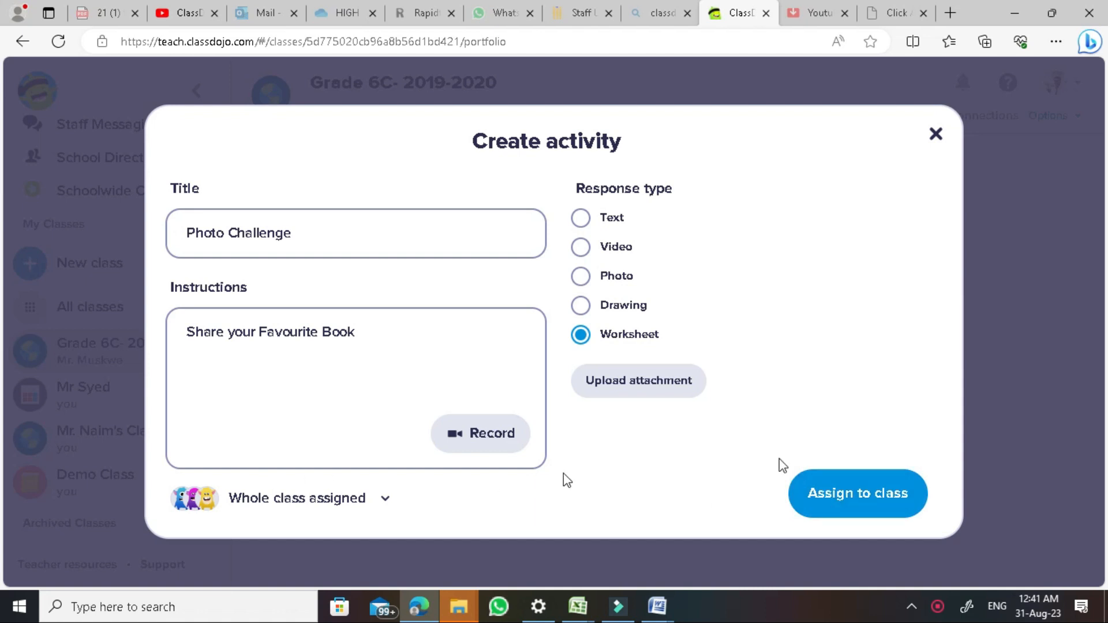
{"action": "left_click", "coordinate": [935, 135]}
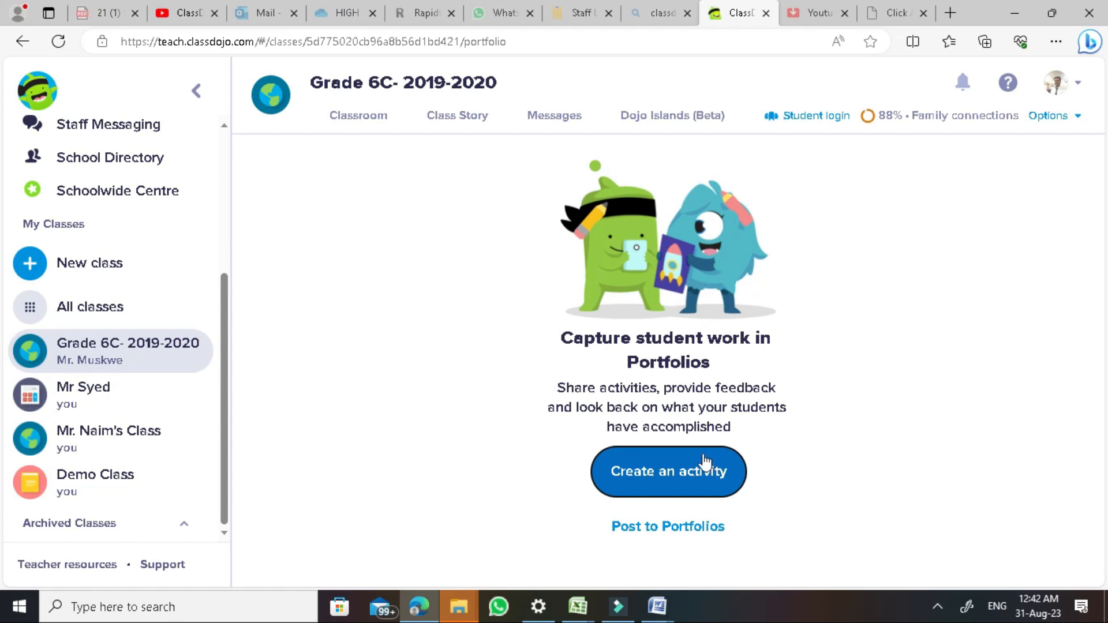
Return to the Grade 6C Classroom grid and scroll down to the last row of students
{"action": "left_click", "coordinate": [348, 120]}
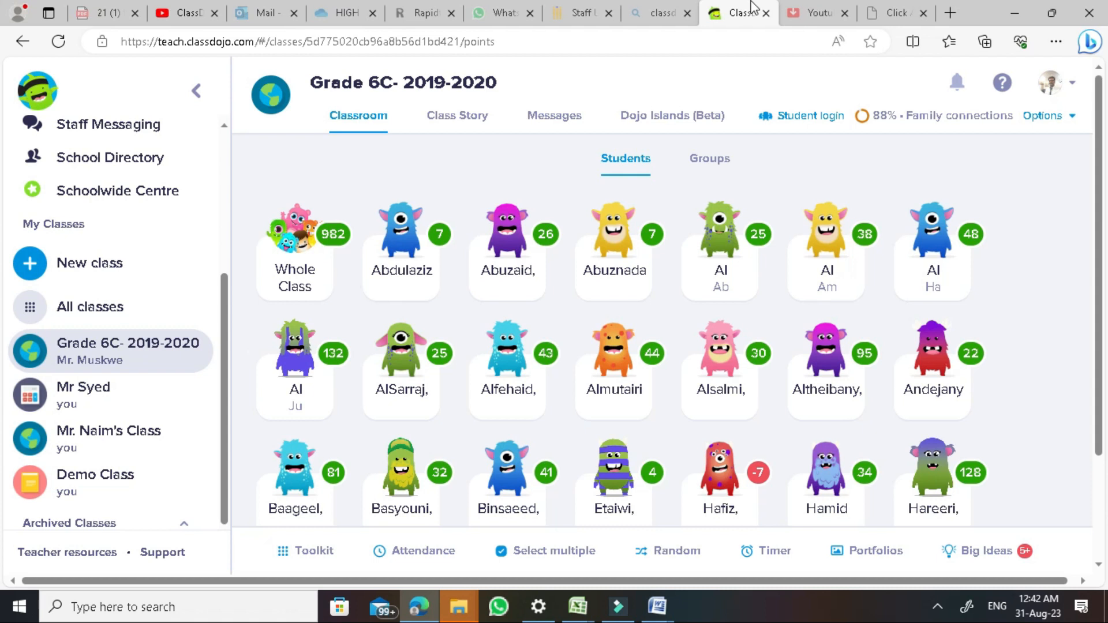
{"action": "key", "text": "Page_Down"}
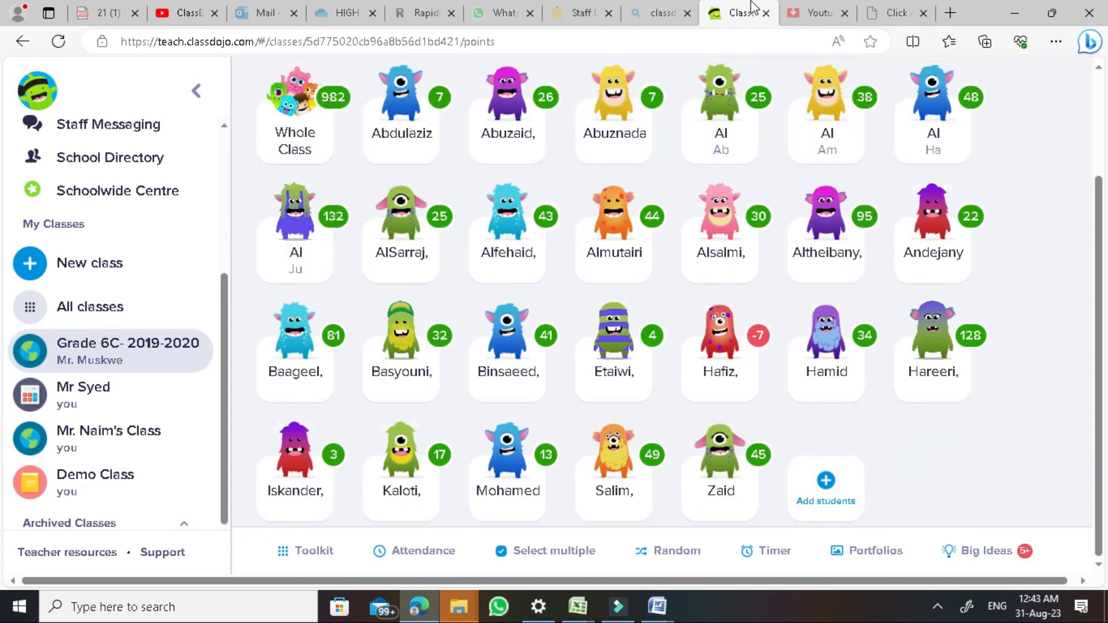